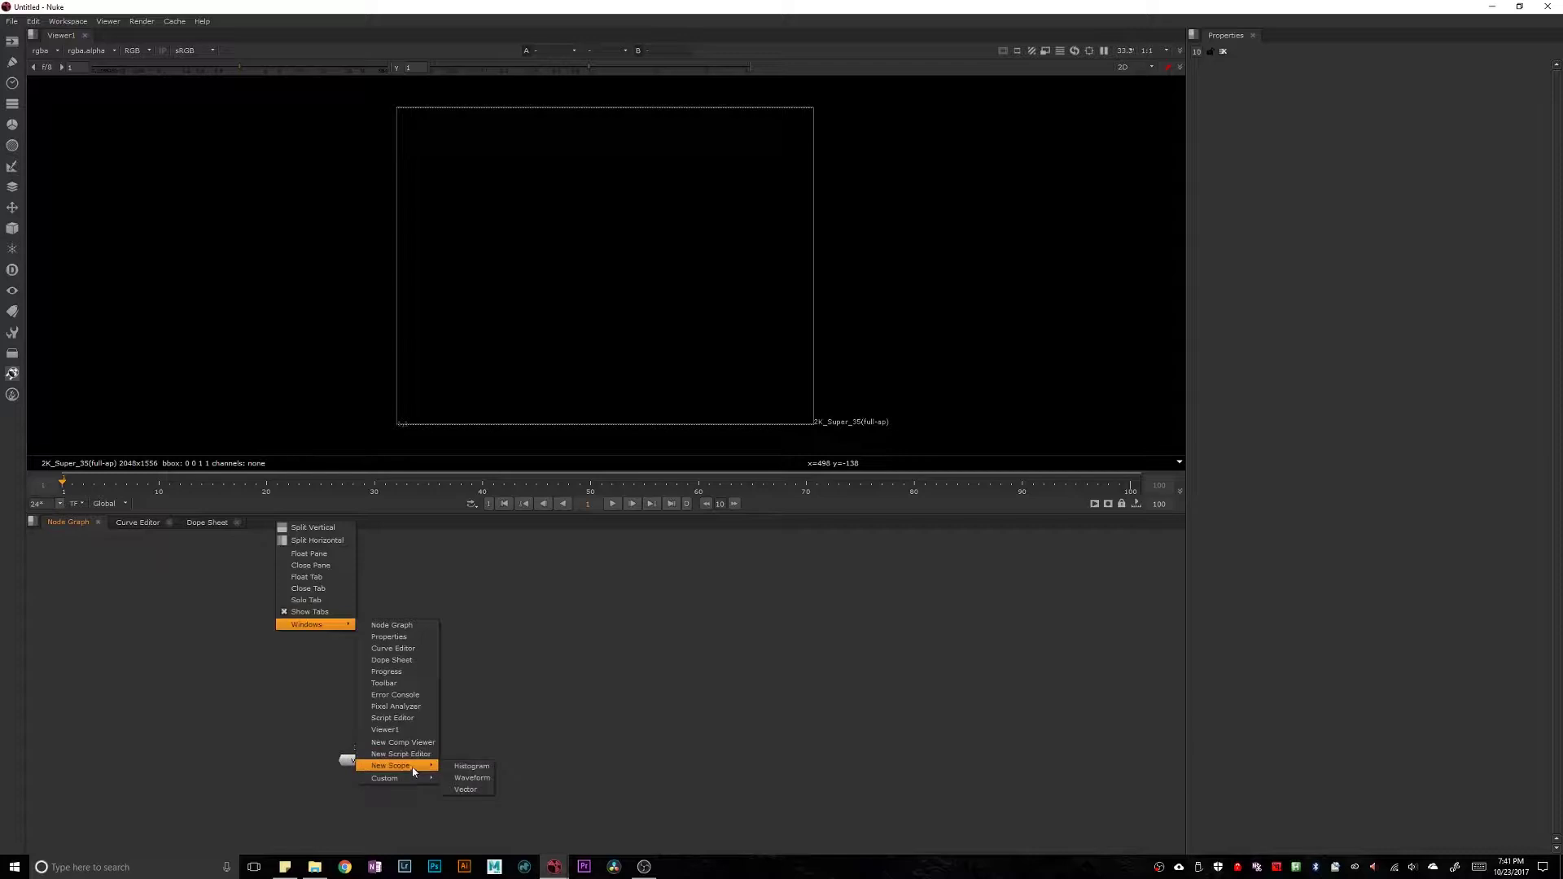
Open floating Histogram, Waveform and Vectorscope scope windows, enlarging and spreading them out side by side.
click(475, 766)
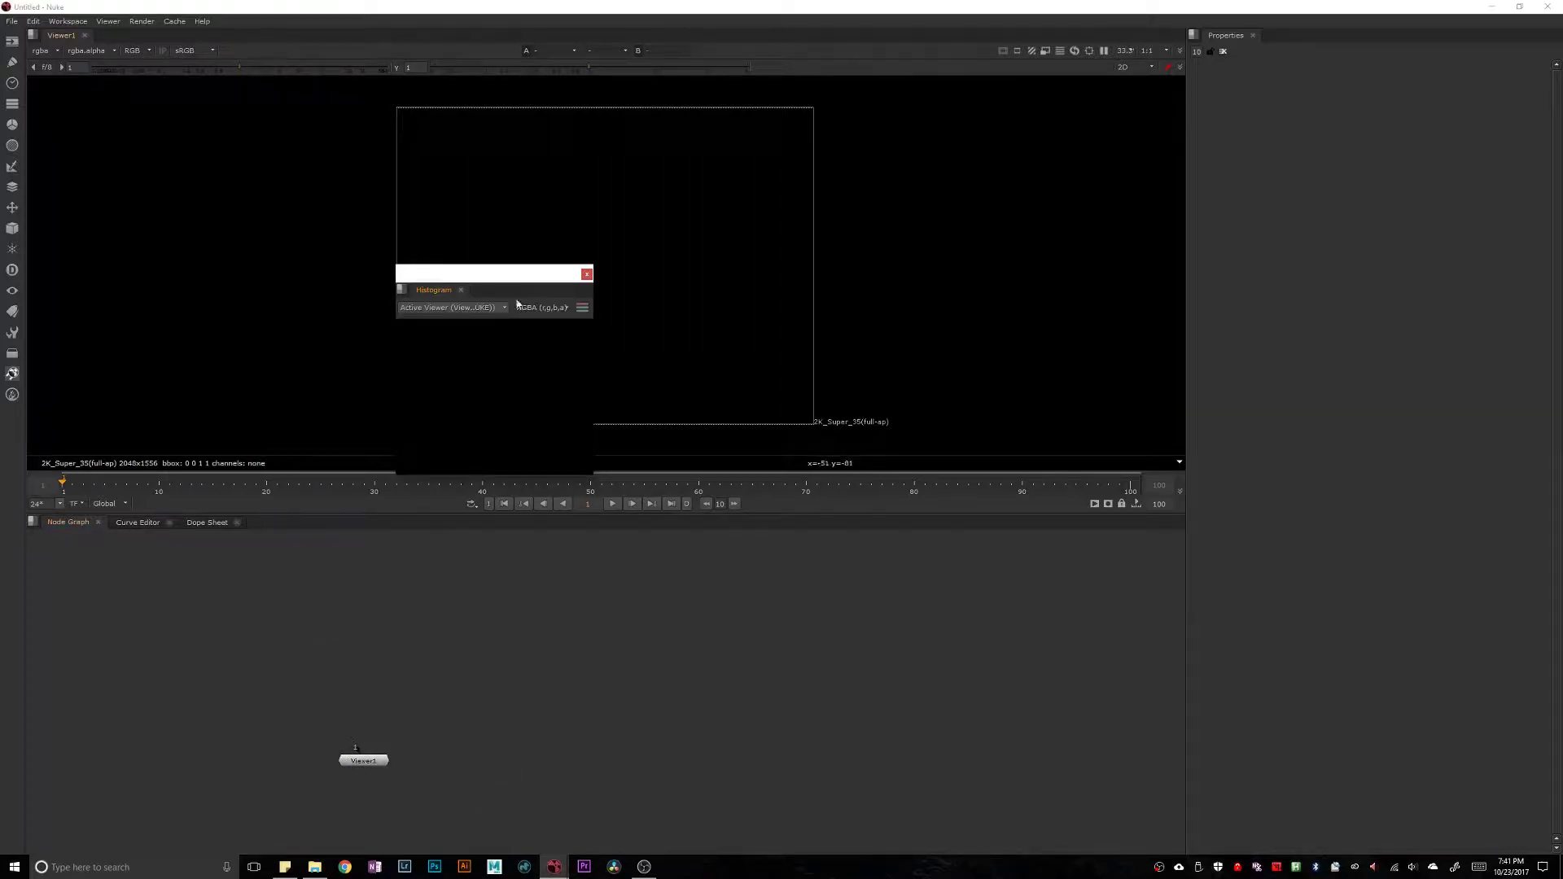
drag(592, 319, 659, 500)
drag(627, 367, 1153, 597)
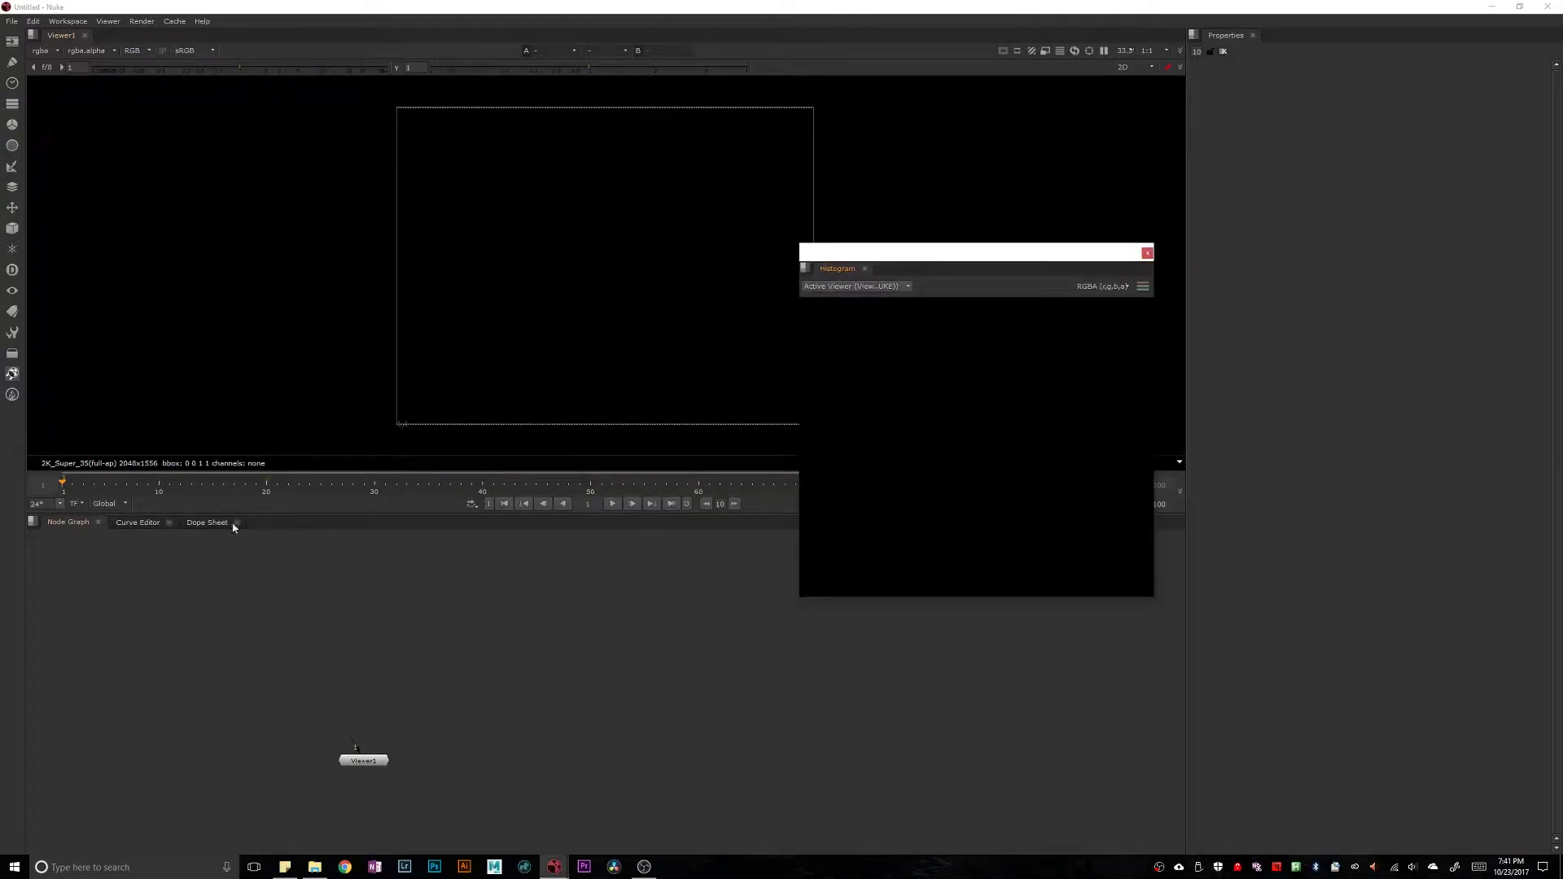
right_click(265, 523)
mouse_move(331, 632)
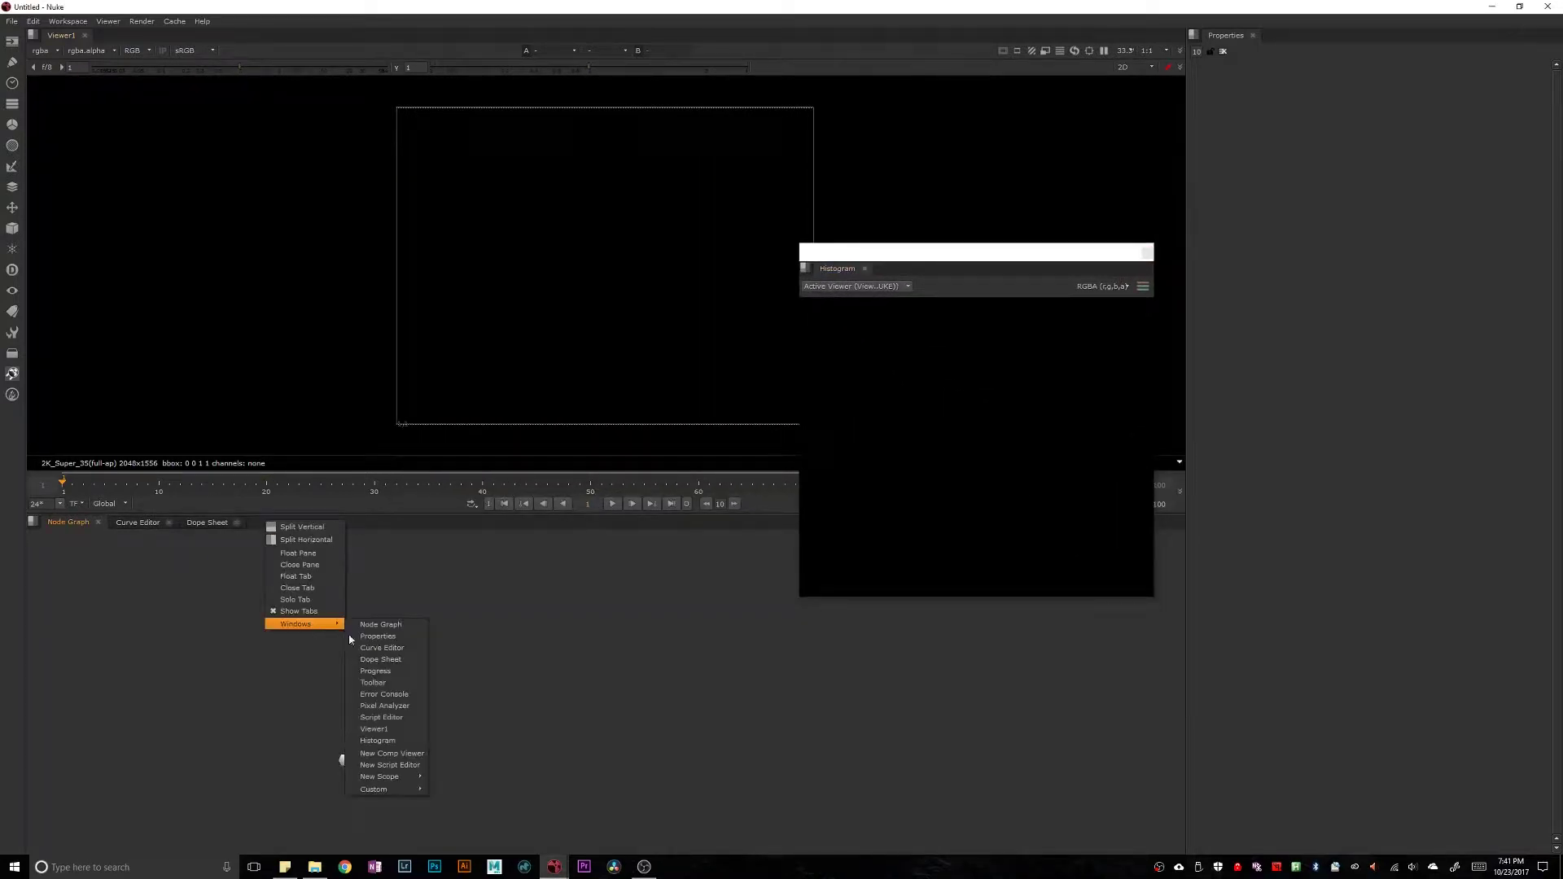
click(455, 790)
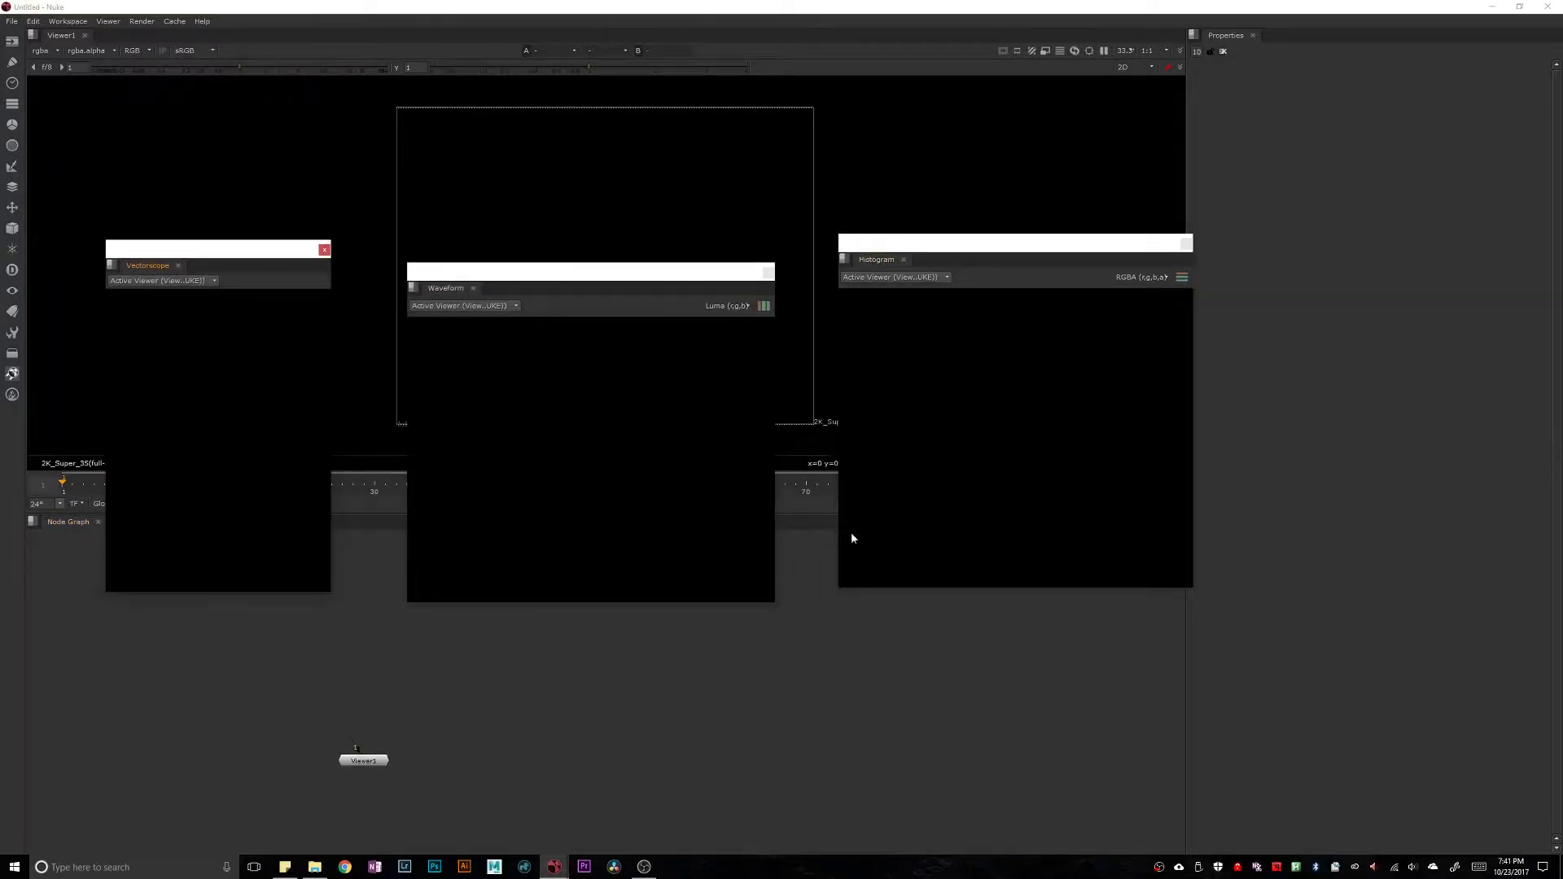
Read in zones.jpg from the desktop and connect the Viewer to its Read node.
key(r)
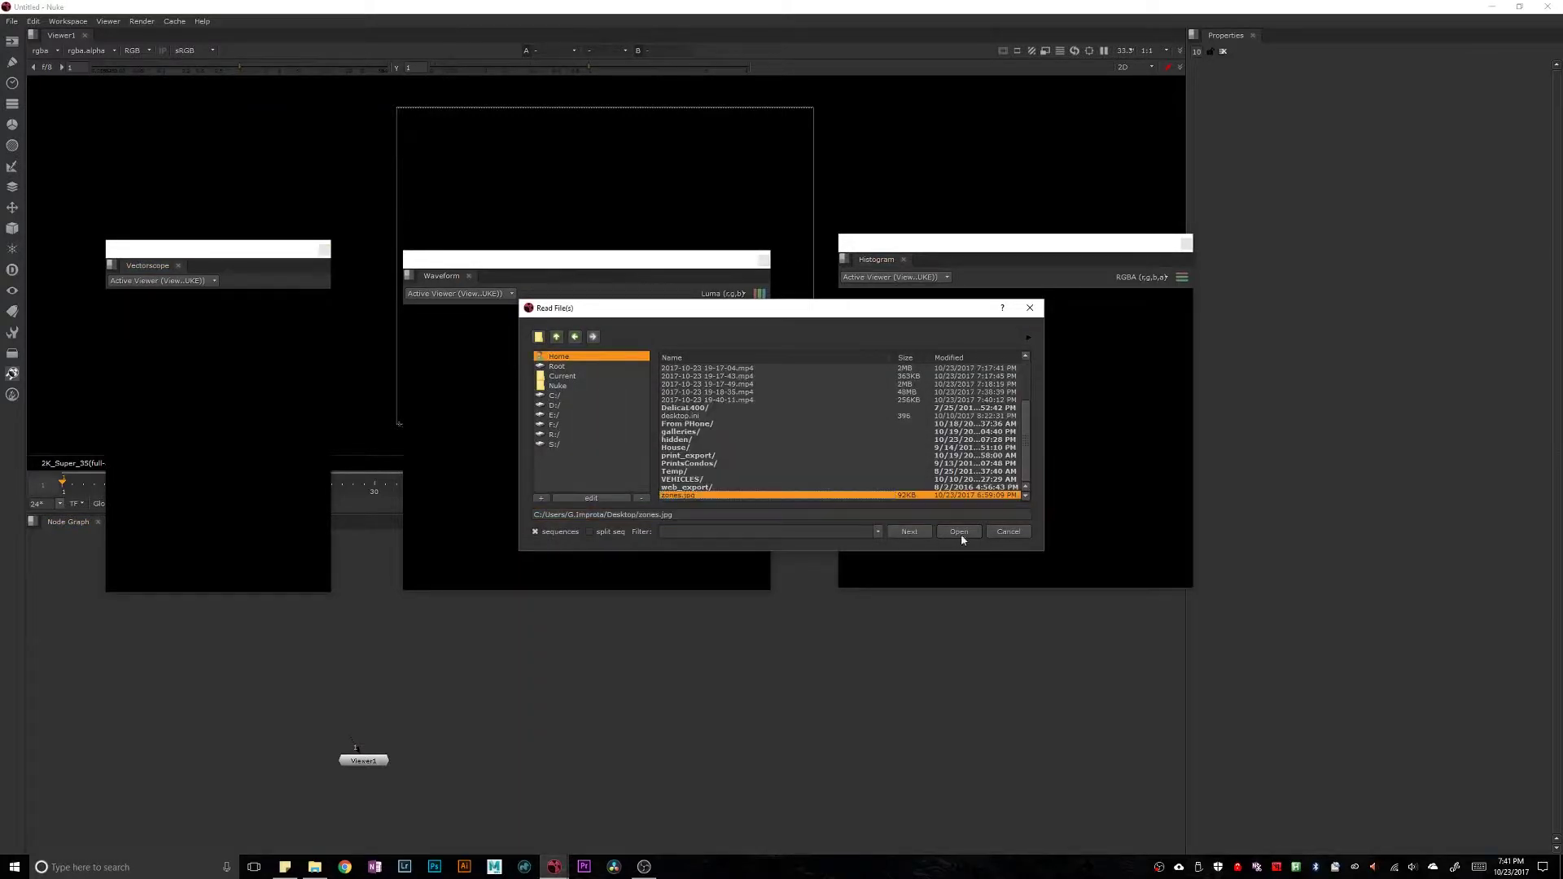
click(959, 532)
drag(355, 748, 666, 728)
Line up the Vectorscope, Waveform and Histogram windows in a row below the zone chart, with the Read1 node clear beneath them.
drag(544, 472, 560, 551)
drag(155, 470, 90, 600)
drag(618, 554, 493, 611)
drag(936, 242, 920, 355)
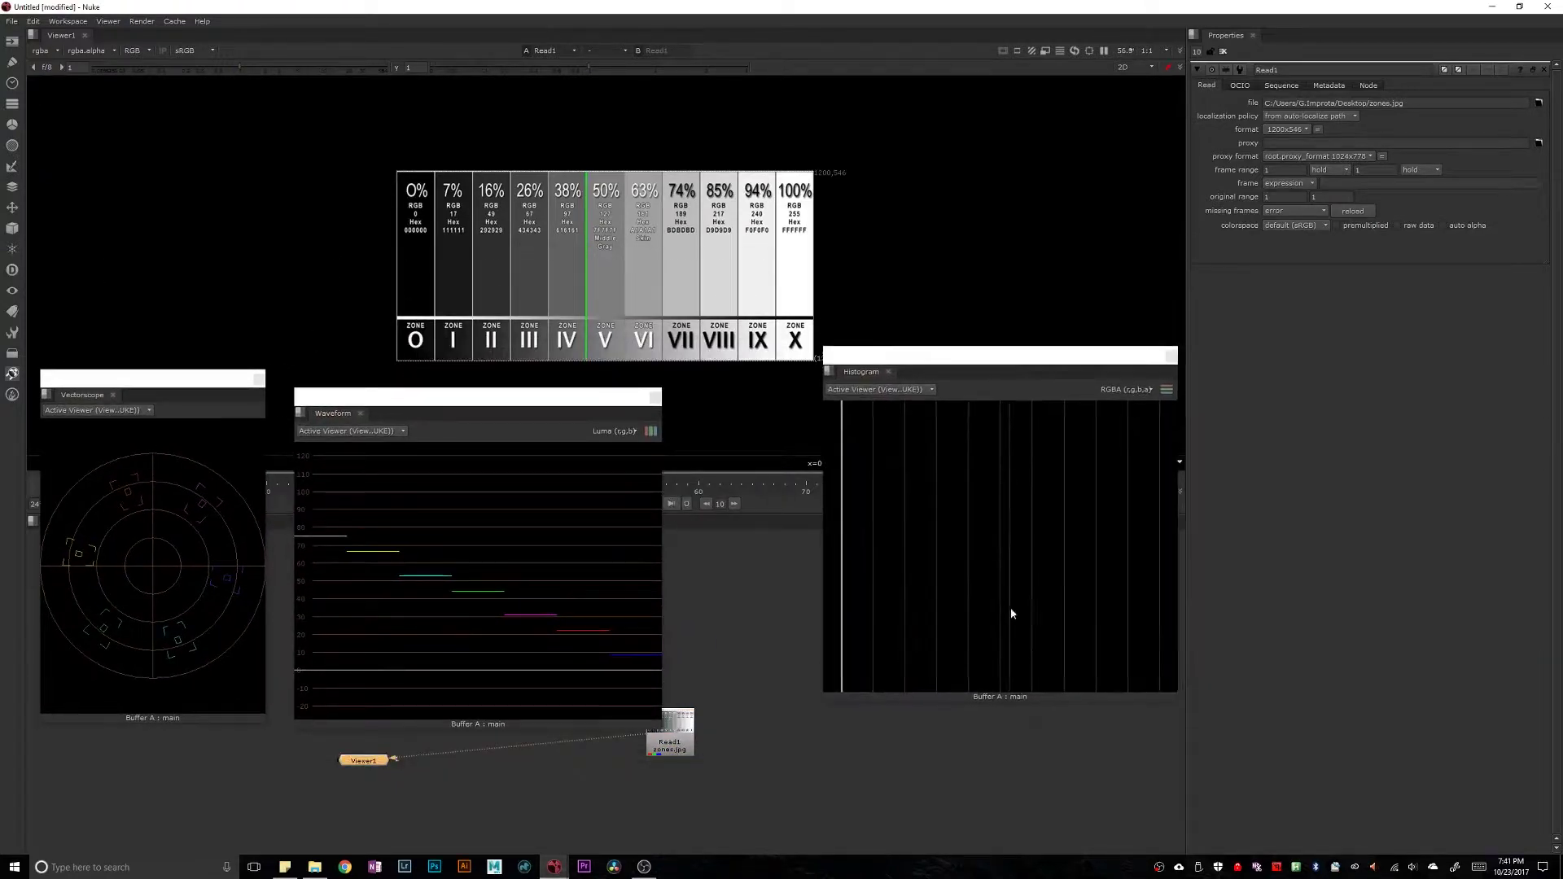
drag(669, 743, 733, 762)
drag(995, 562, 994, 618)
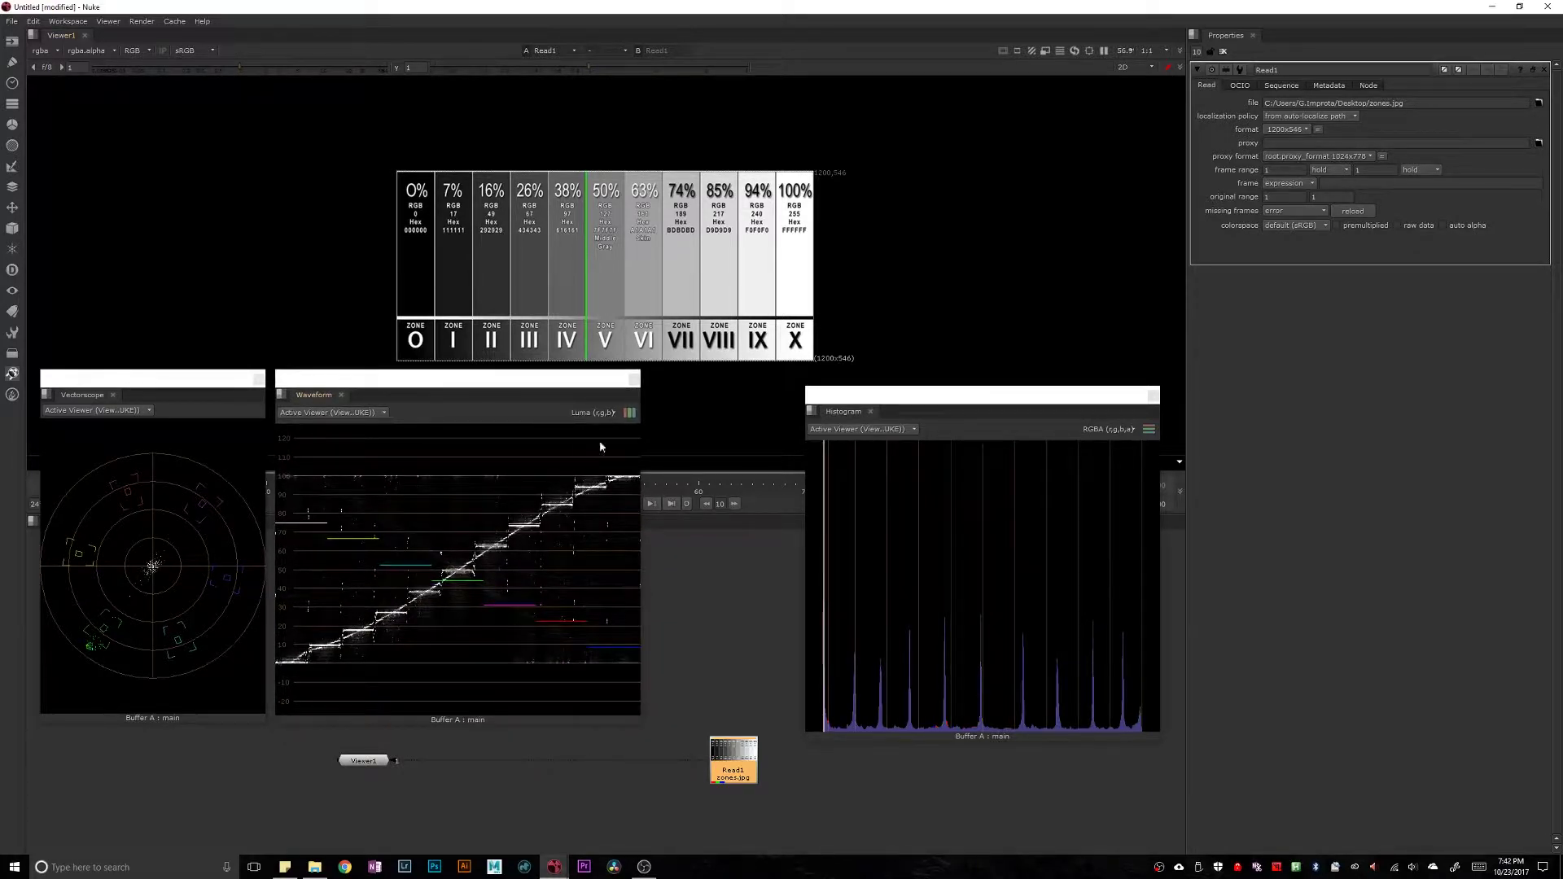
drag(925, 495, 794, 573)
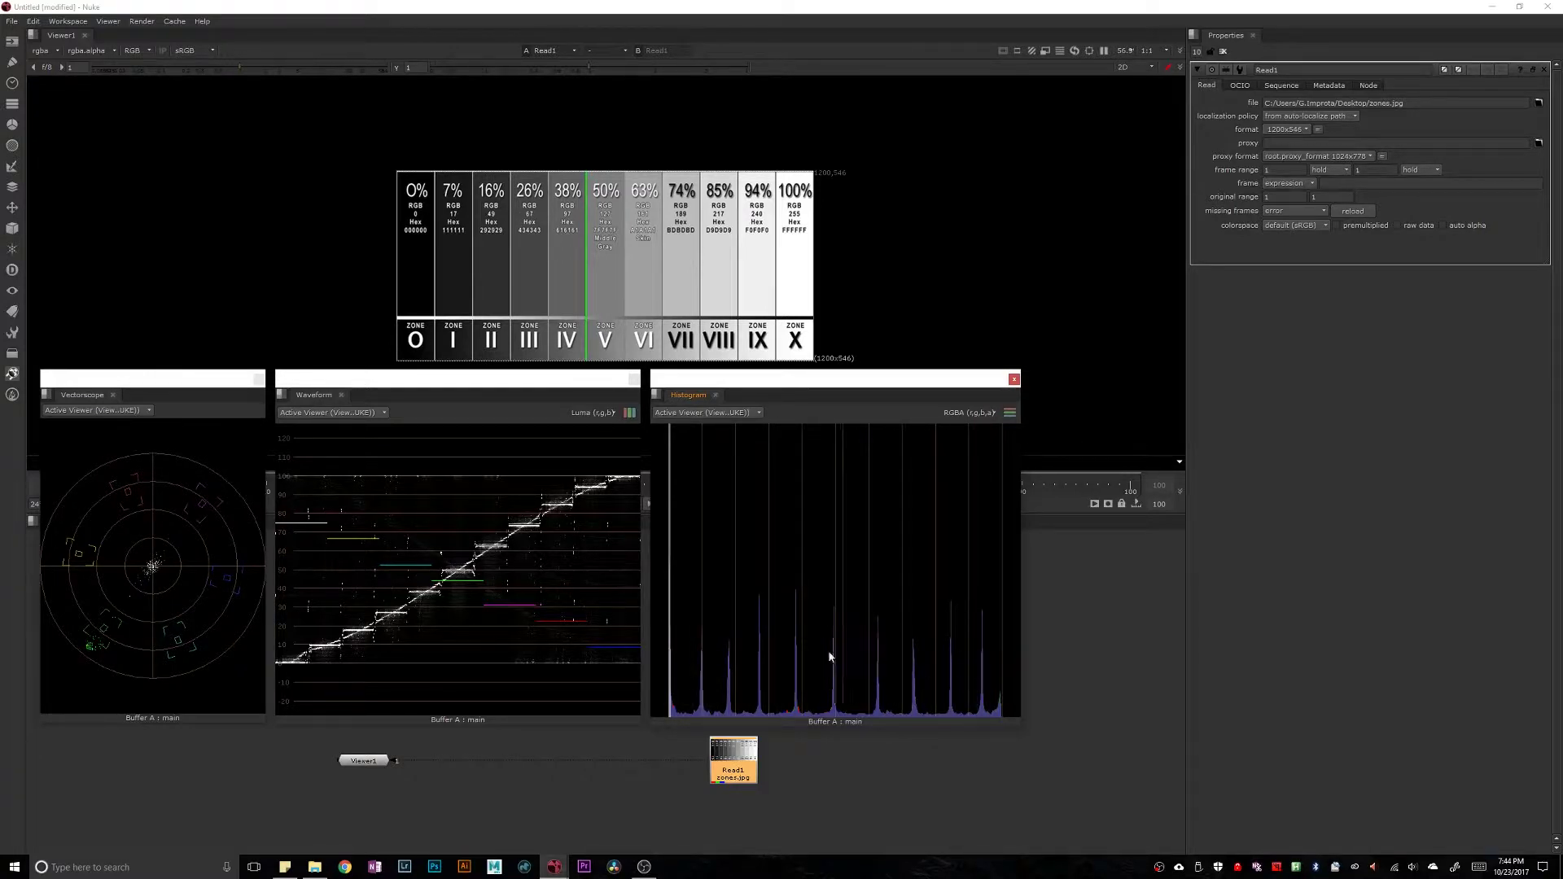
Move the Histogram window away and resize the Waveform window to match the zone chart's width directly beneath it.
click(426, 389)
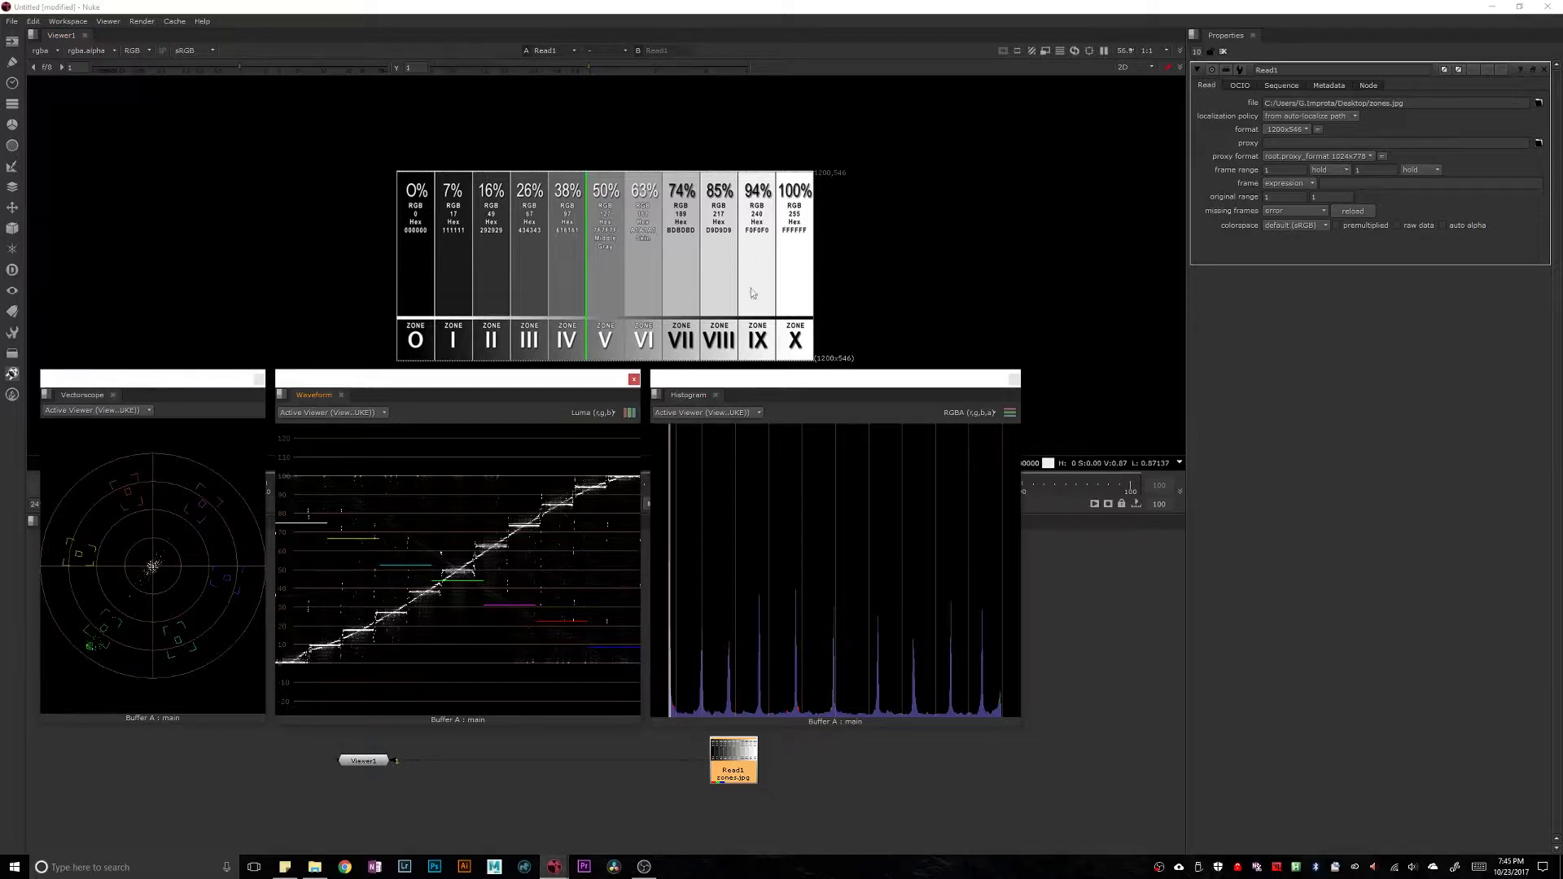
drag(761, 379, 942, 433)
drag(488, 378, 552, 380)
drag(657, 583, 715, 598)
drag(706, 719, 740, 649)
drag(412, 482, 388, 478)
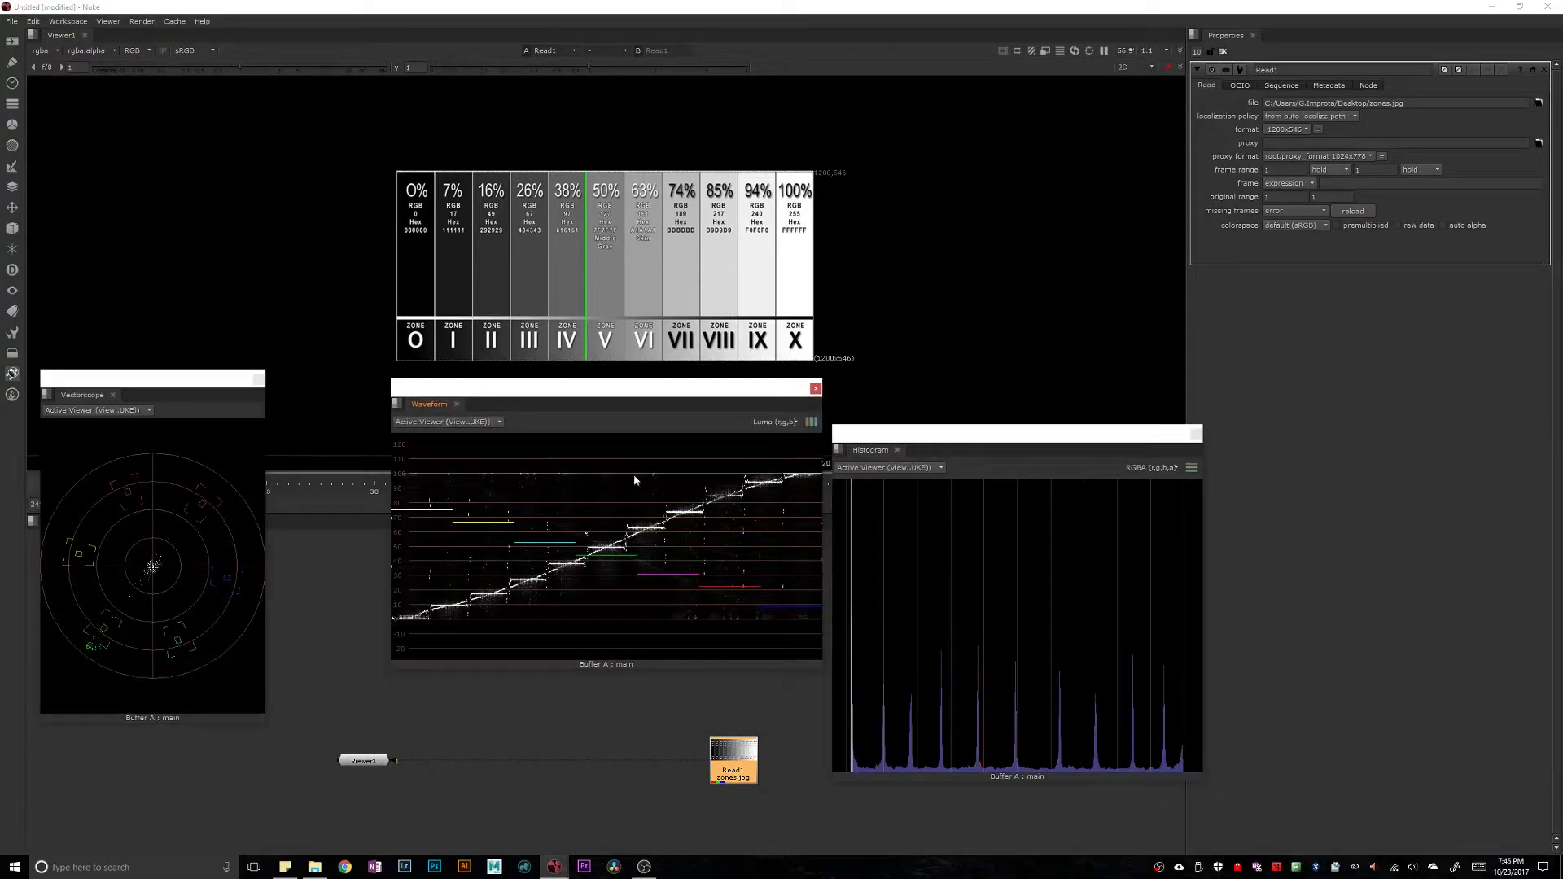
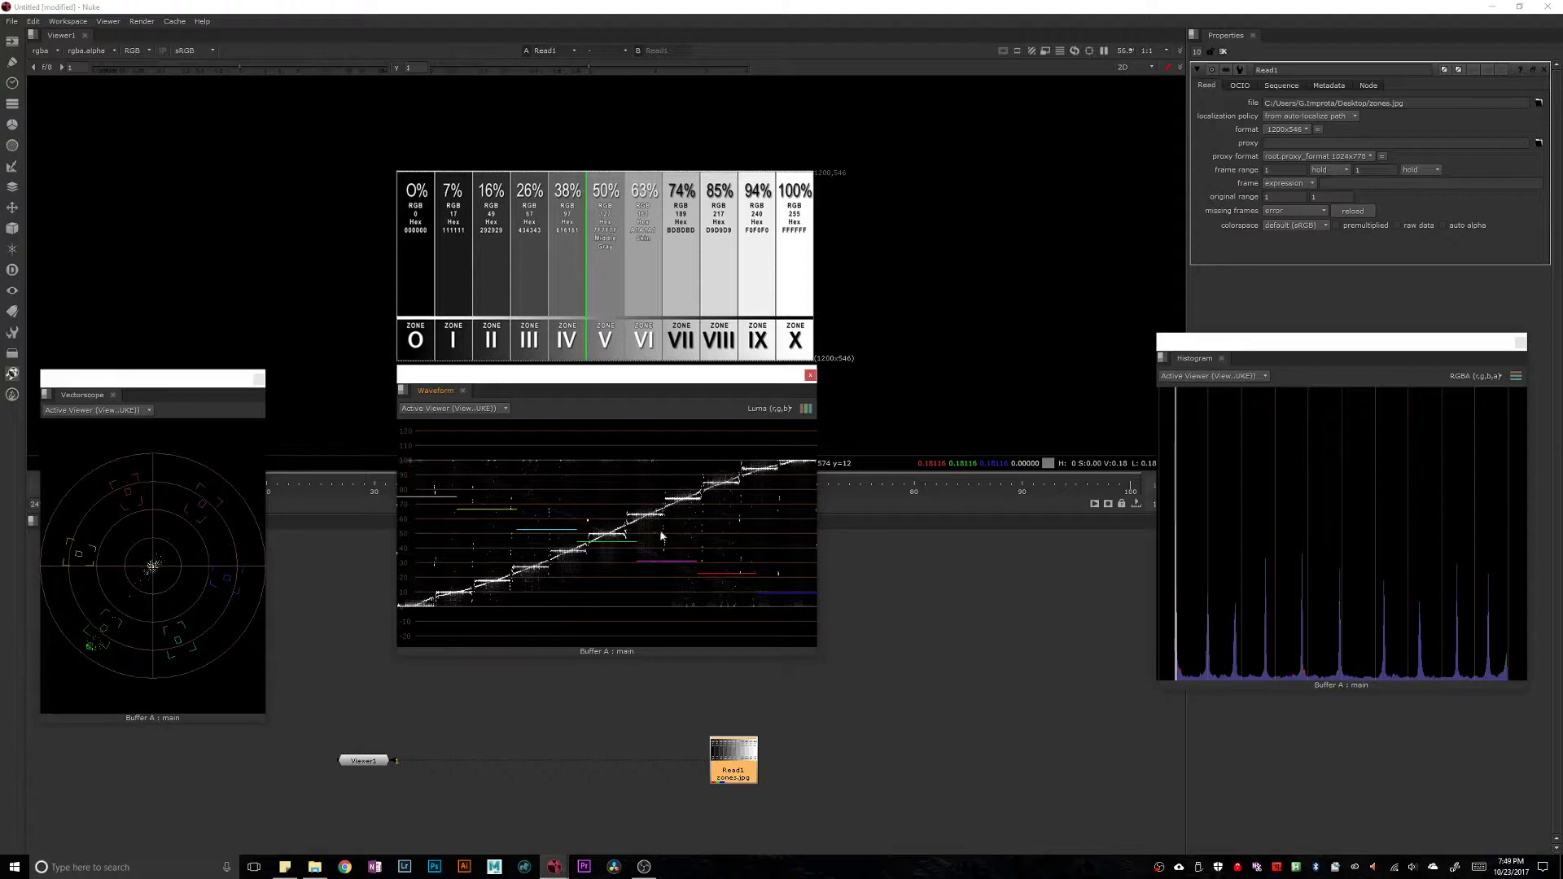
Load the baby photo in a second Read node, show it in the Viewer, and place the Waveform window just below it.
drag(733, 765, 594, 781)
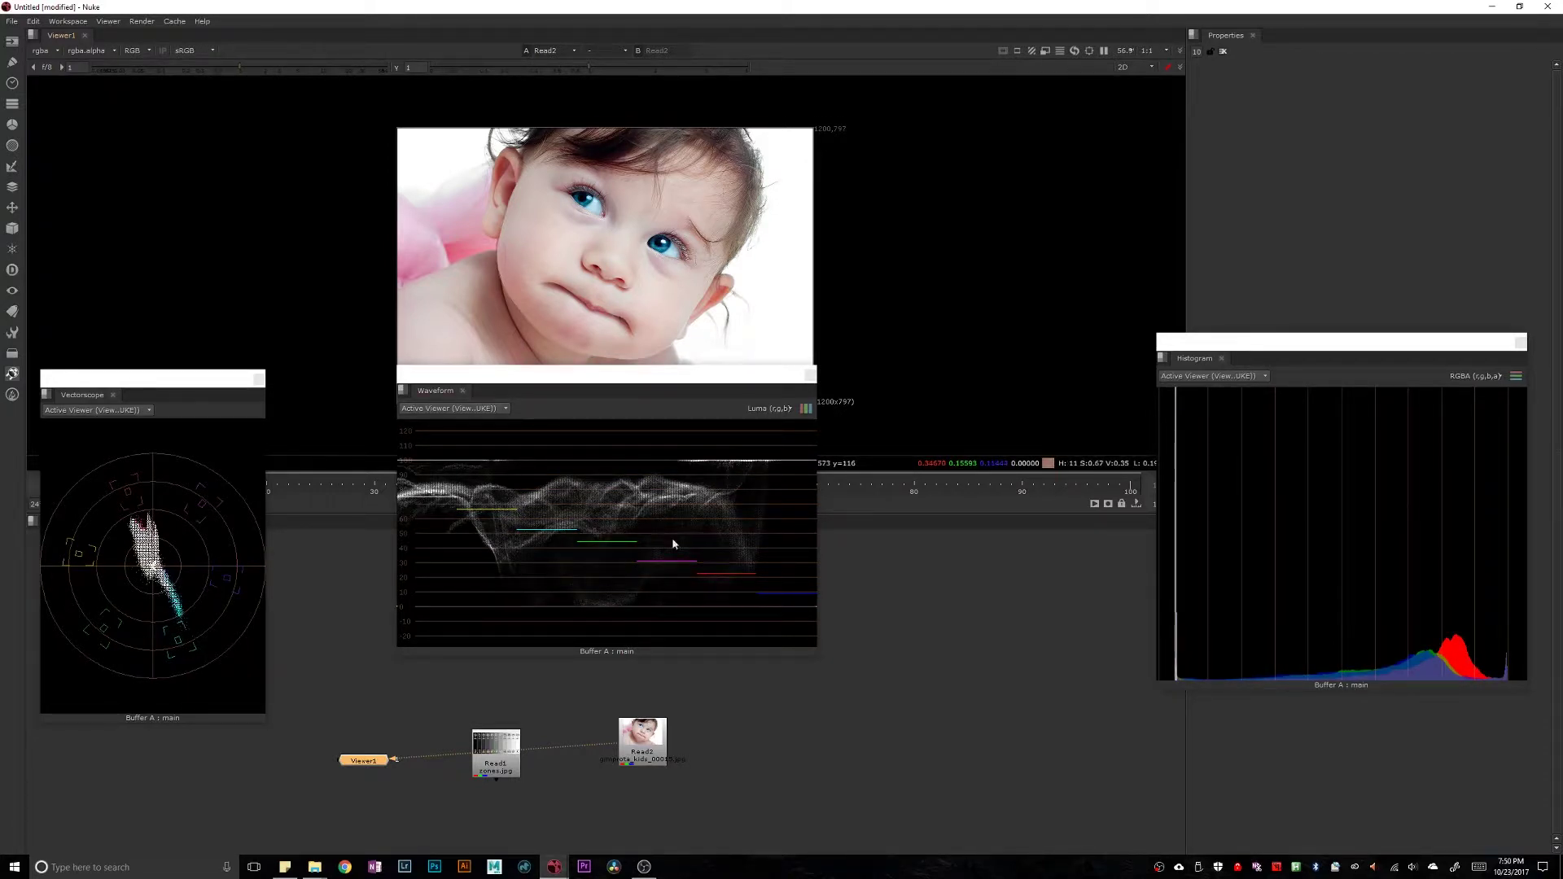
drag(673, 544, 591, 589)
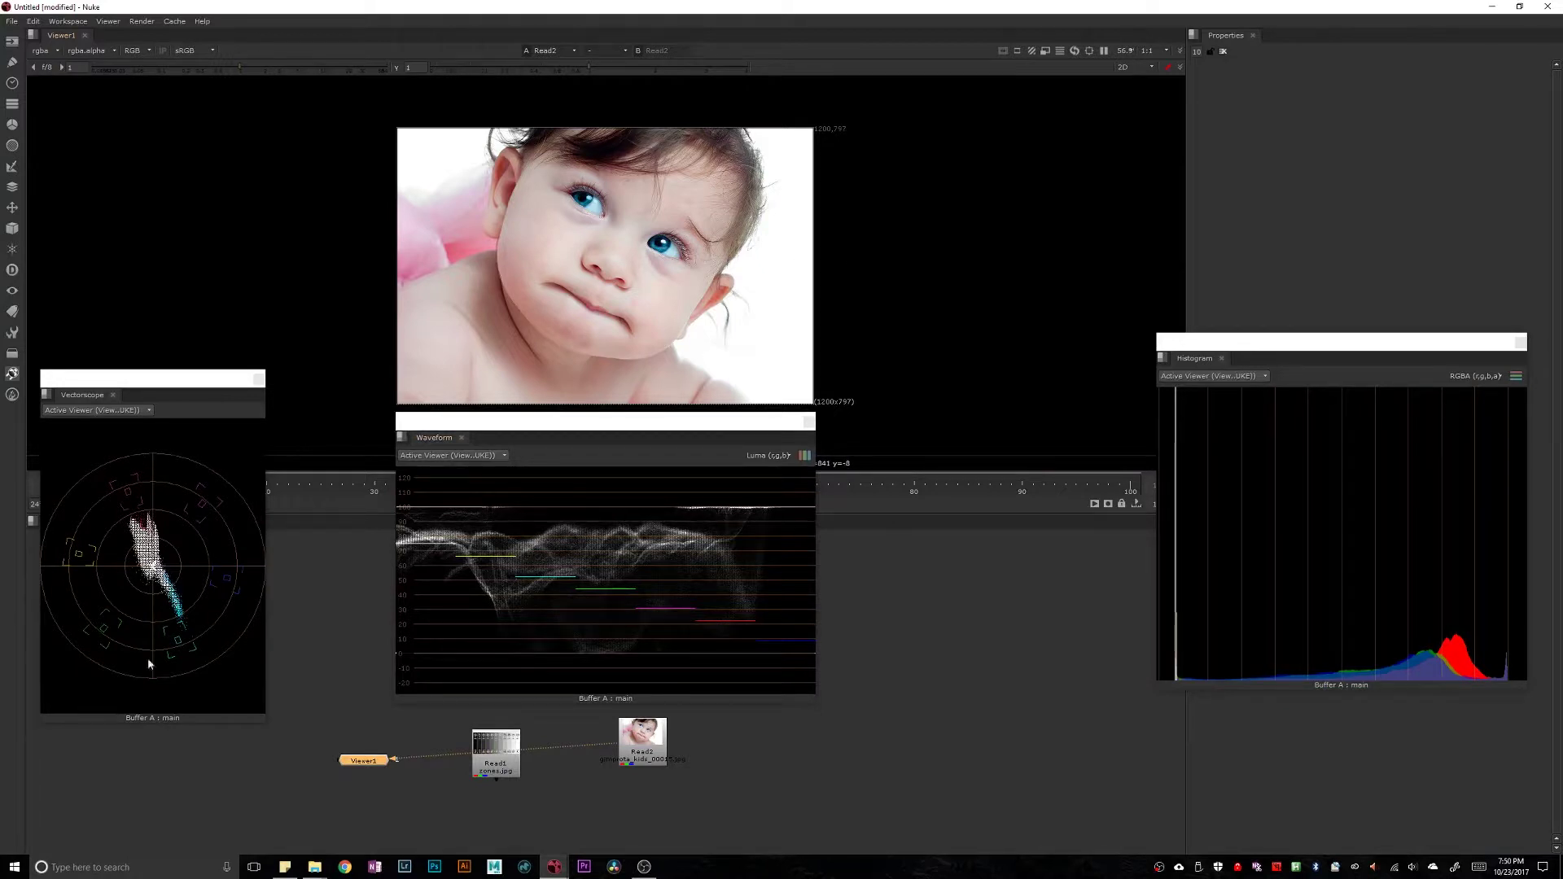
key(super)
key(super)
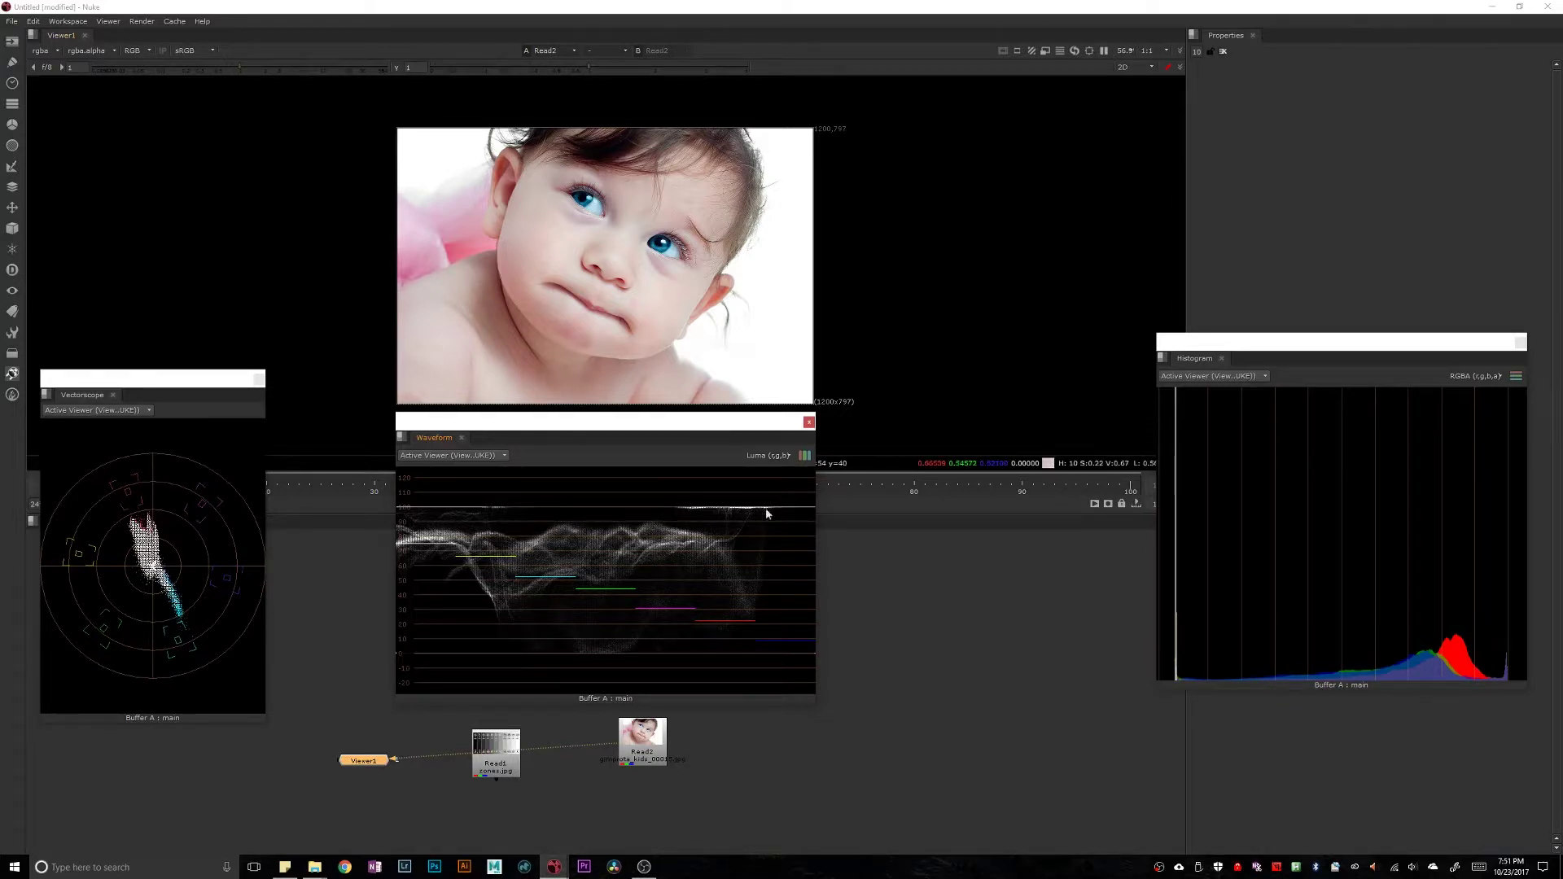
Bring the Histogram and Vectorscope windows closer to either side of the Waveform window.
drag(1335, 342, 1018, 368)
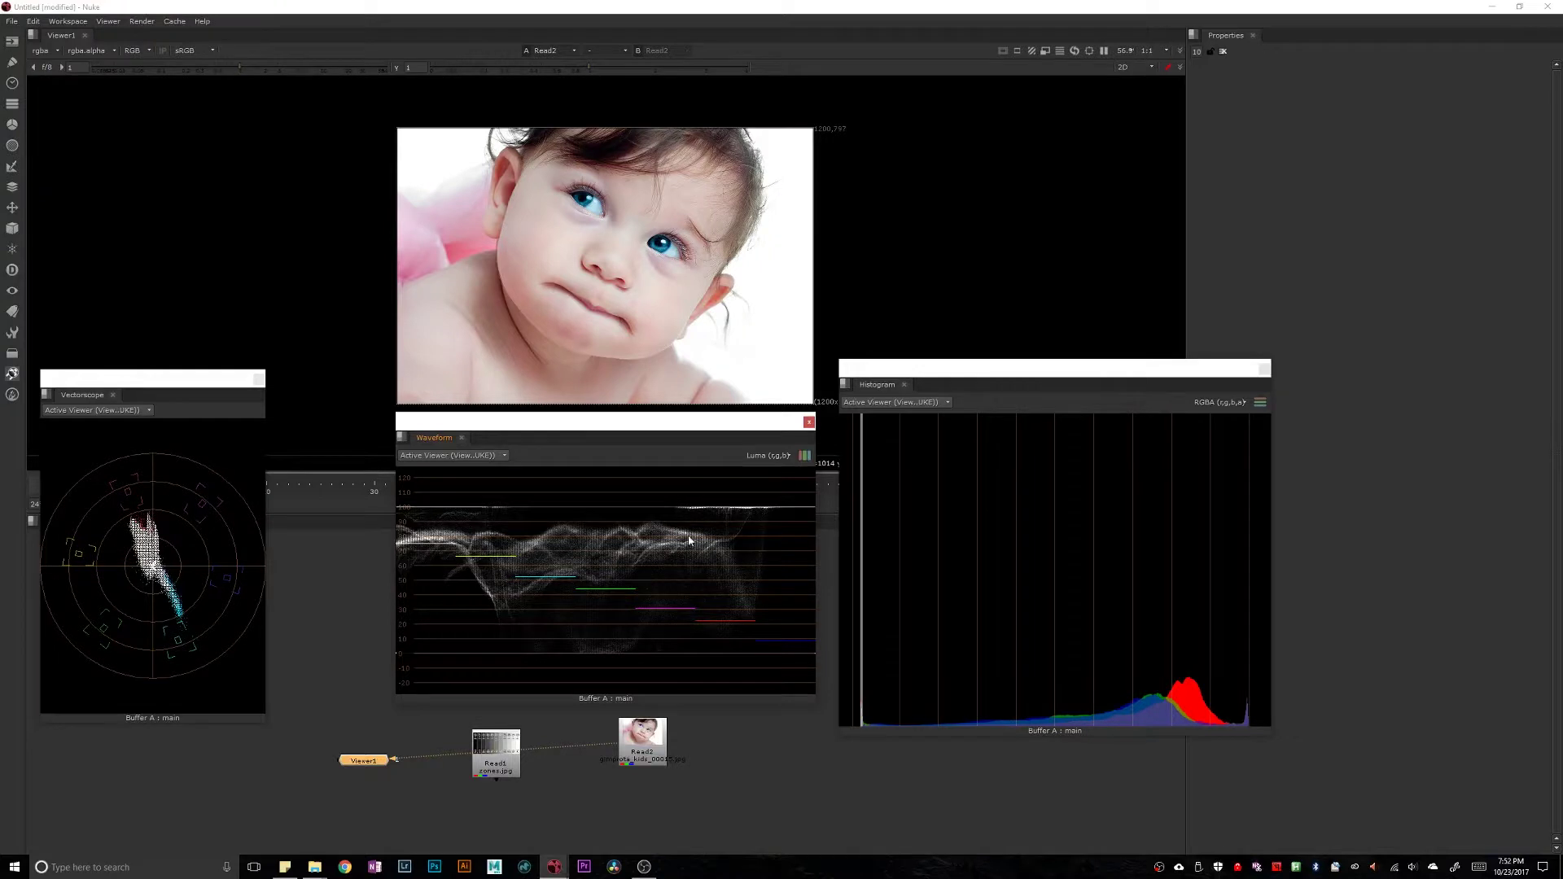
drag(146, 378, 182, 380)
drag(602, 421, 591, 430)
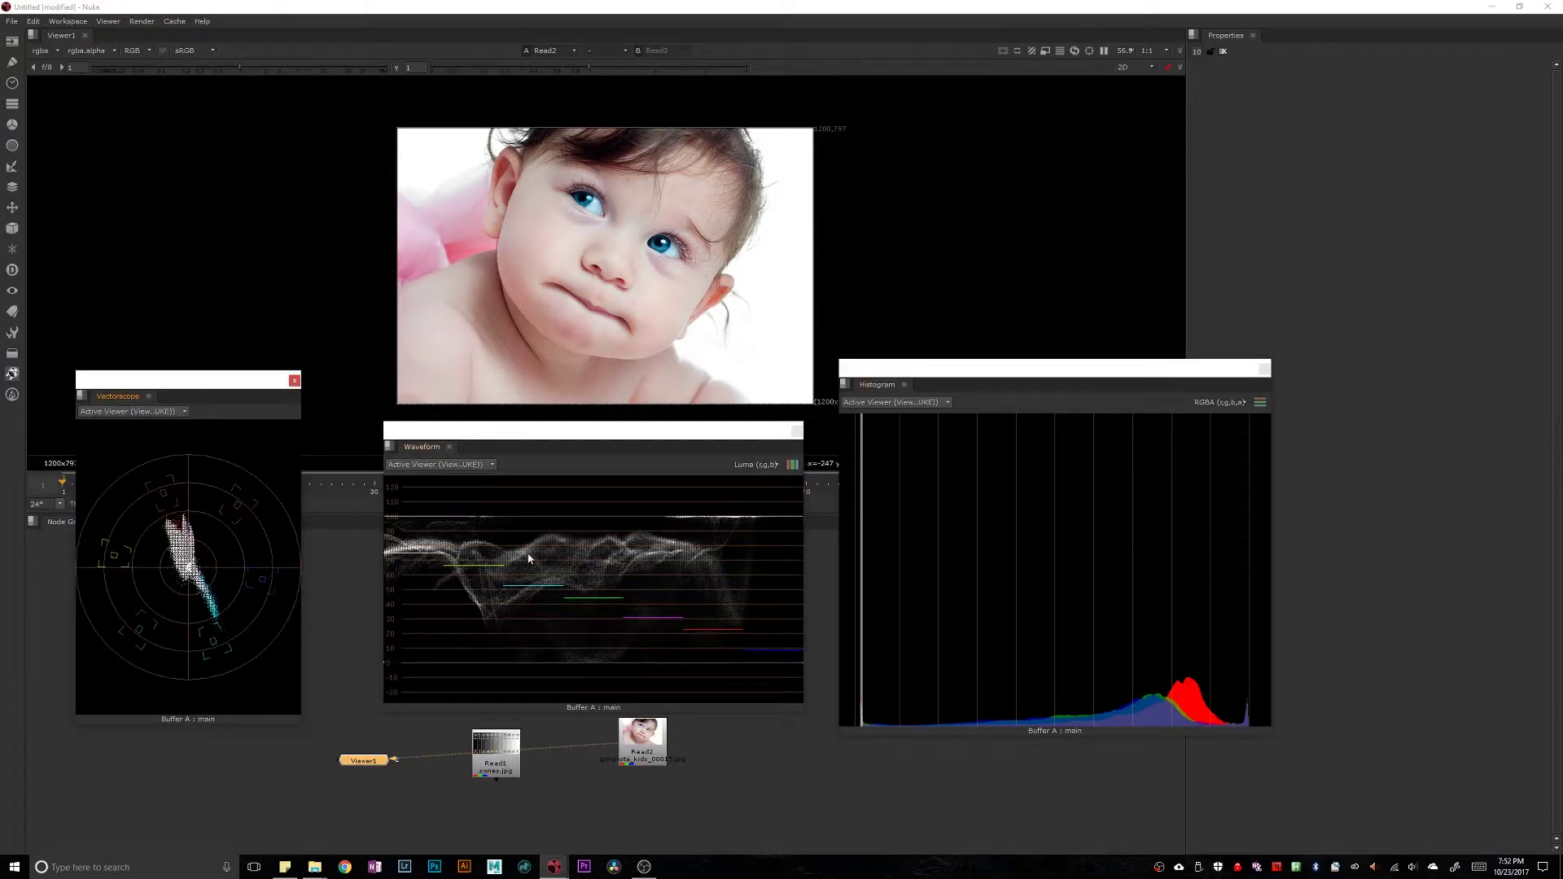
click(1019, 495)
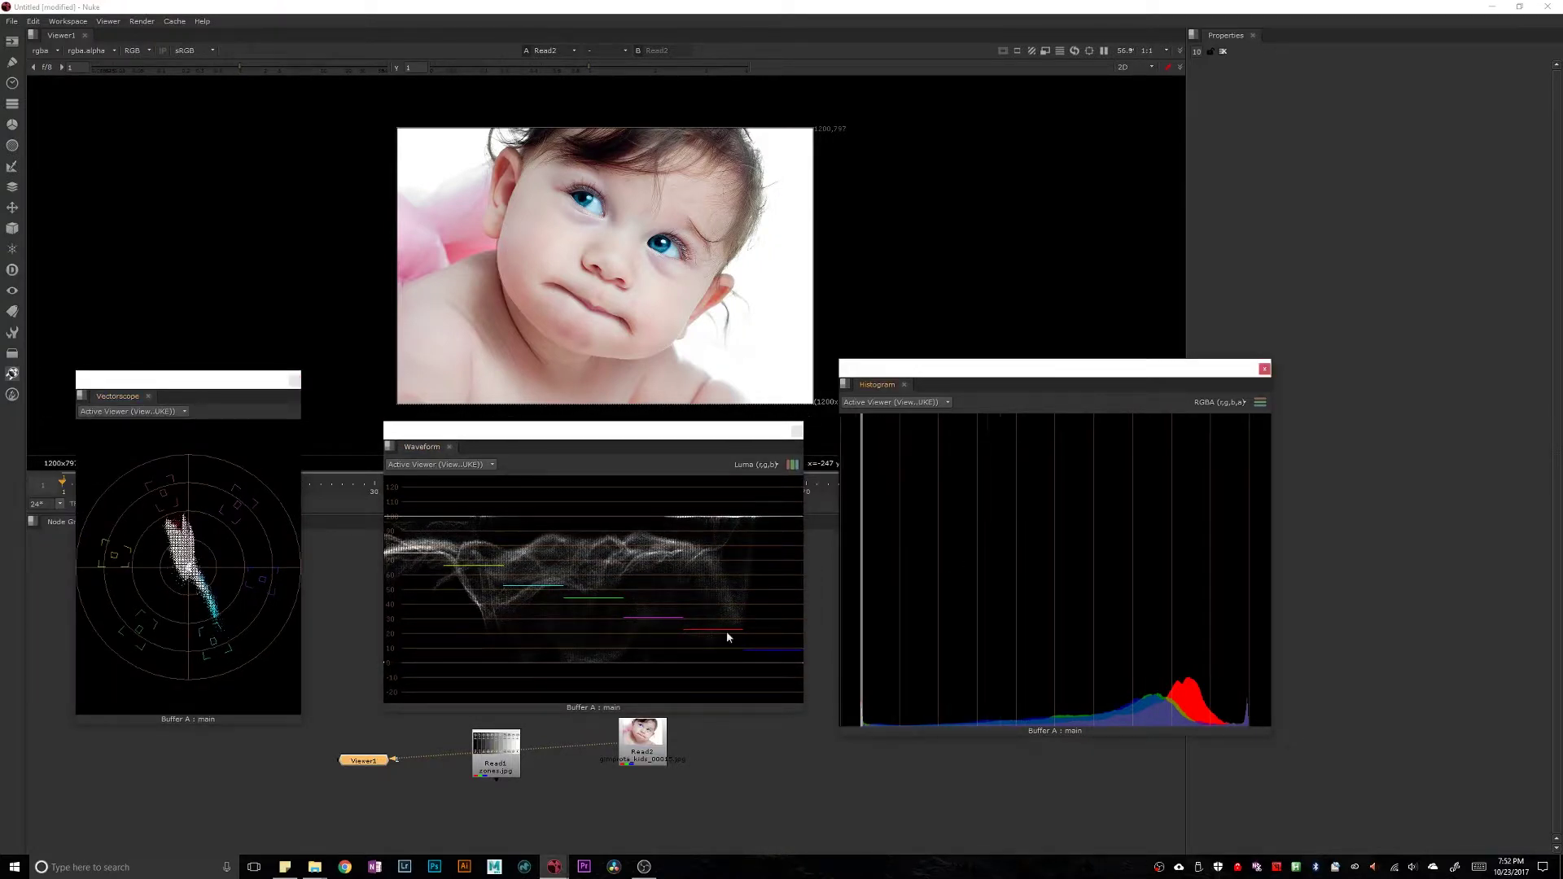
Add a Histogram node beneath the baby photo's Read node and view its output.
drag(650, 742, 661, 762)
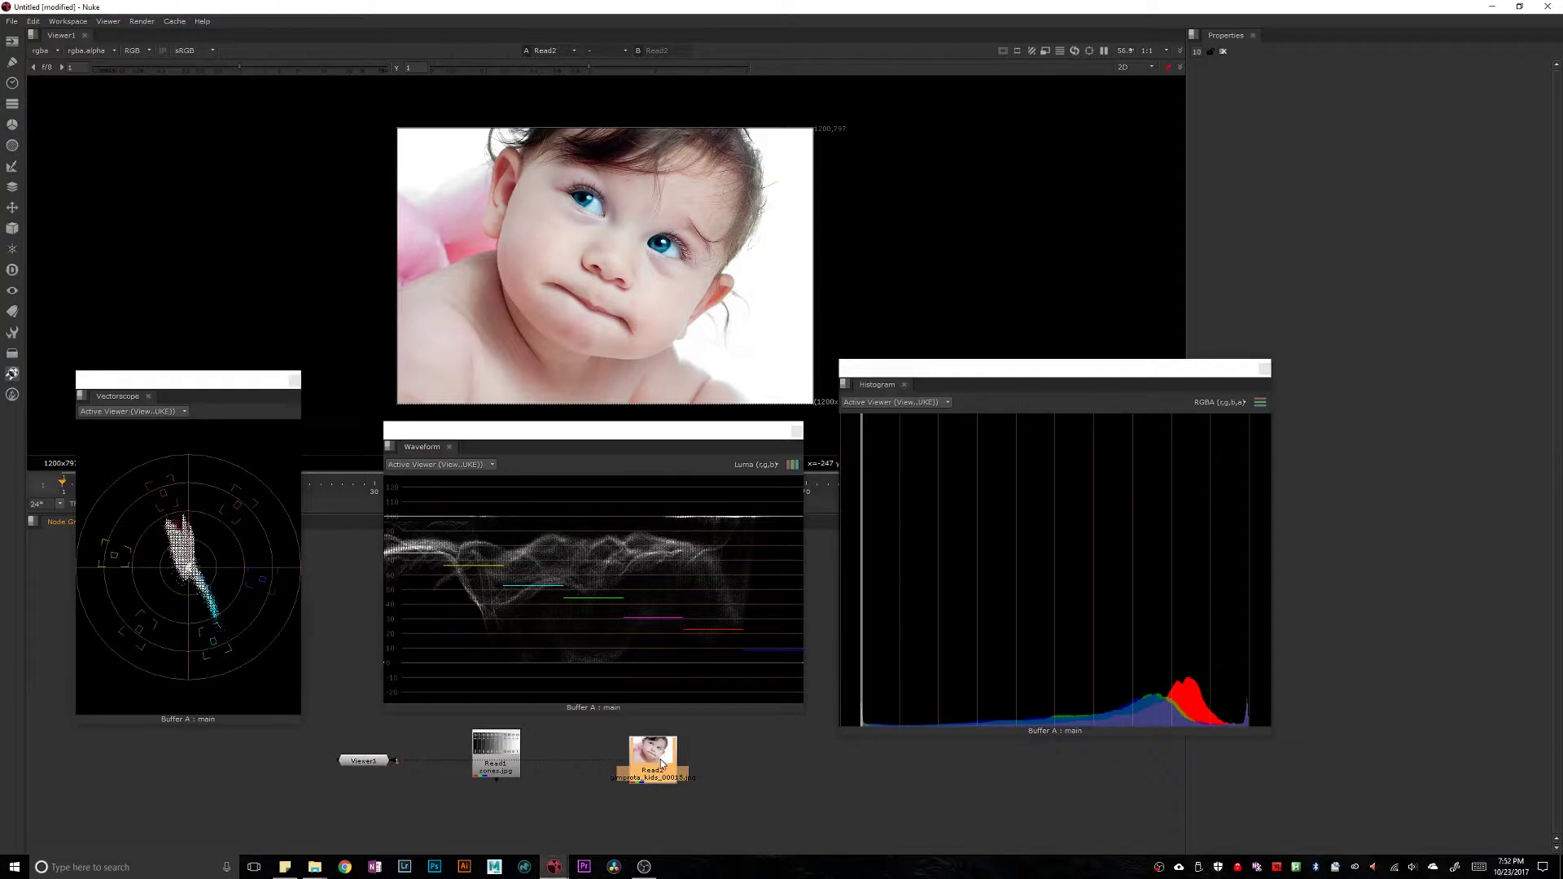
key(Tab)
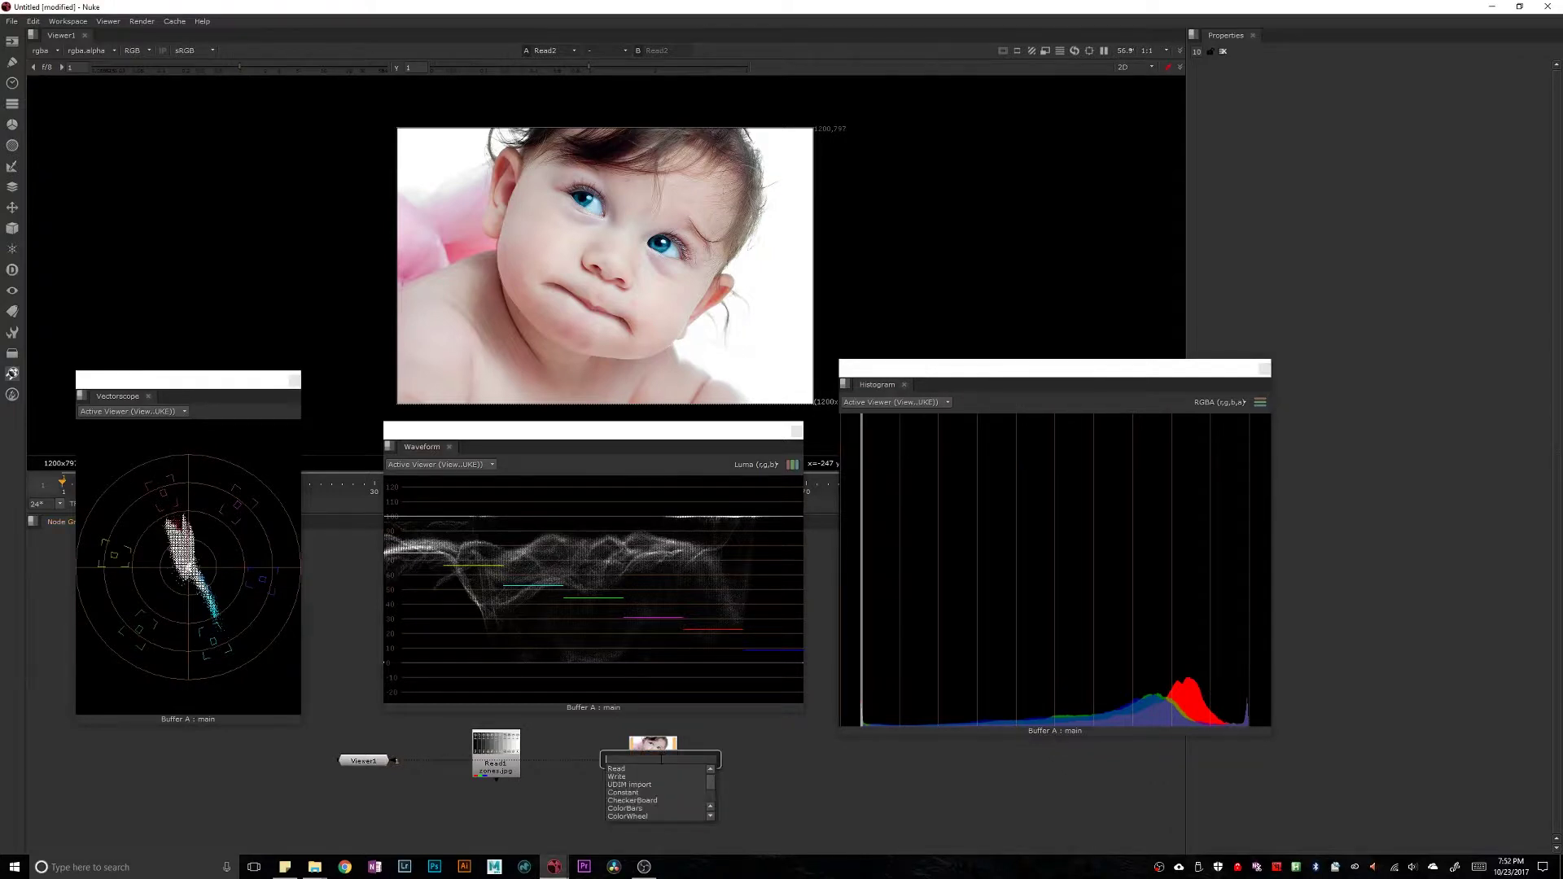
text(hist)
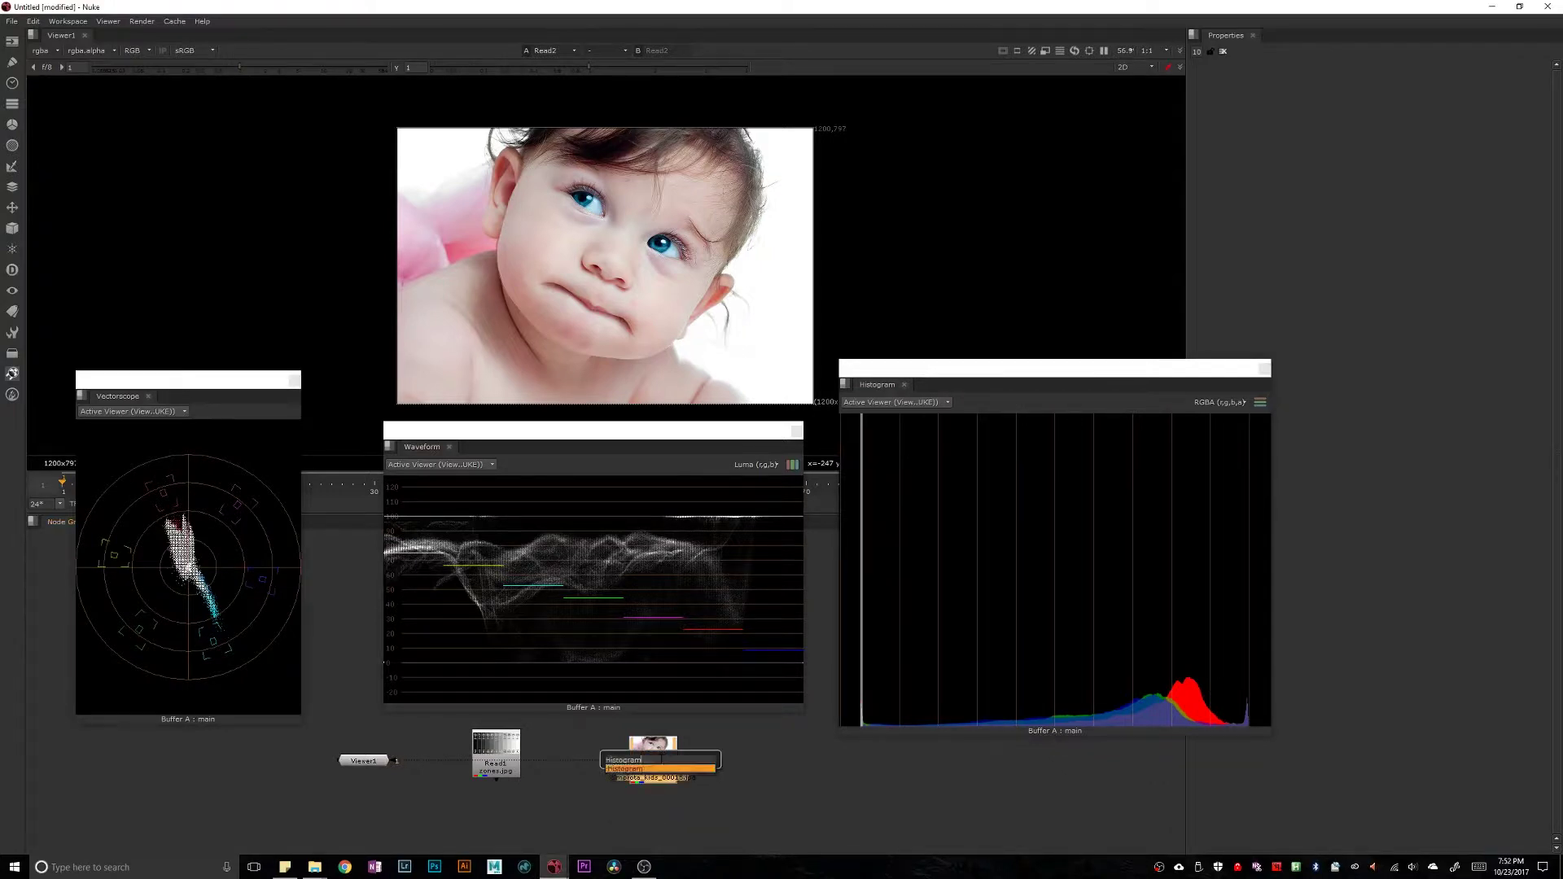
key(Return)
click(693, 754)
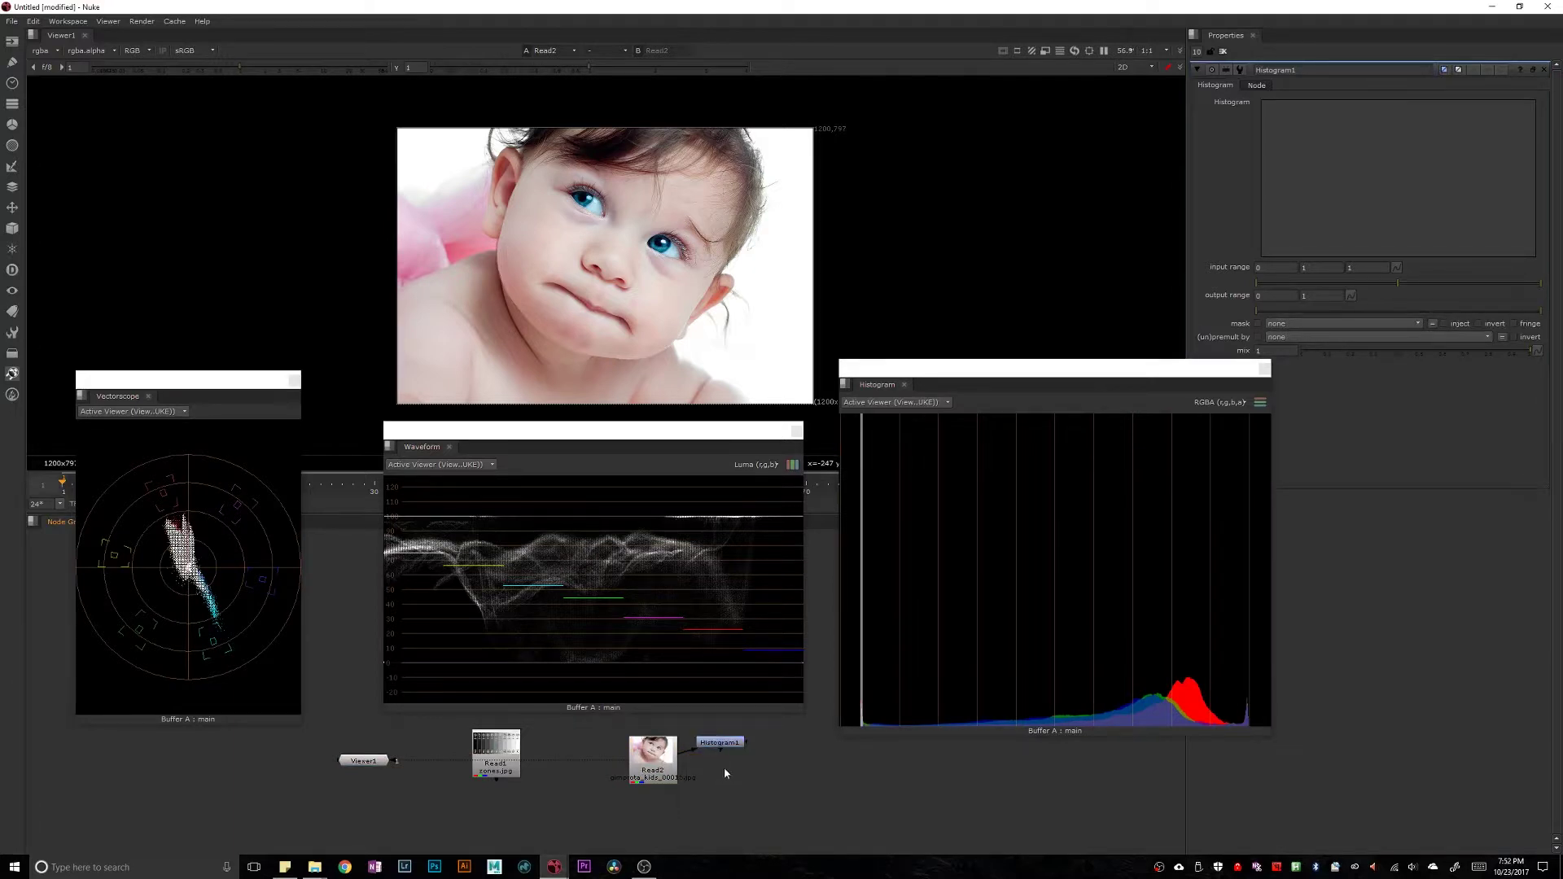
drag(722, 743, 653, 810)
key(1)
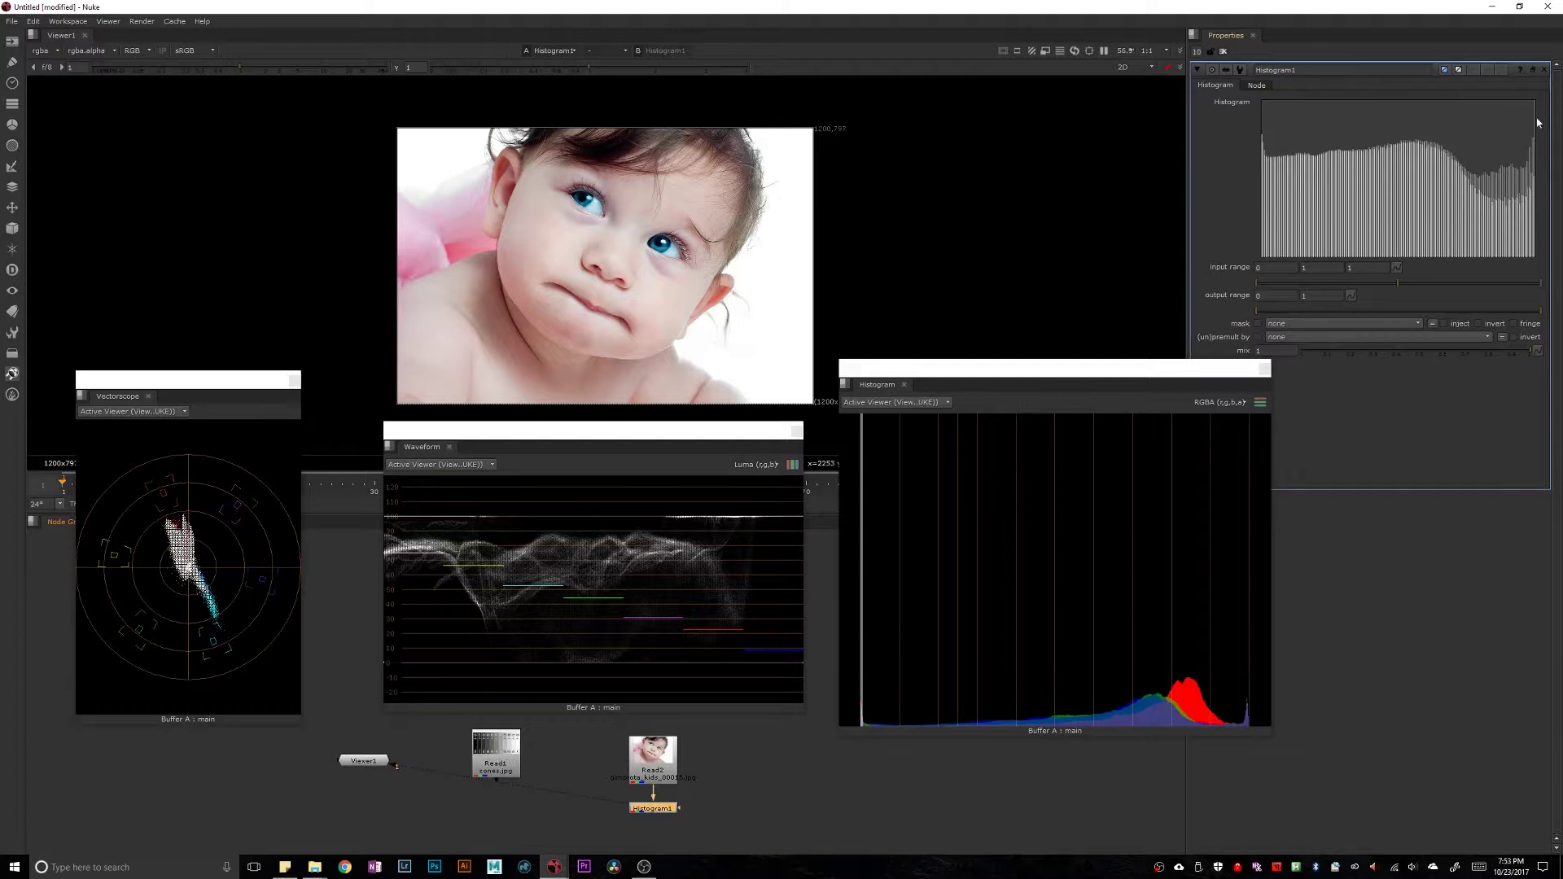
Close the floating Histogram scope and darken the photo's midtones with an input range gamma of about 1.45.
click(1263, 370)
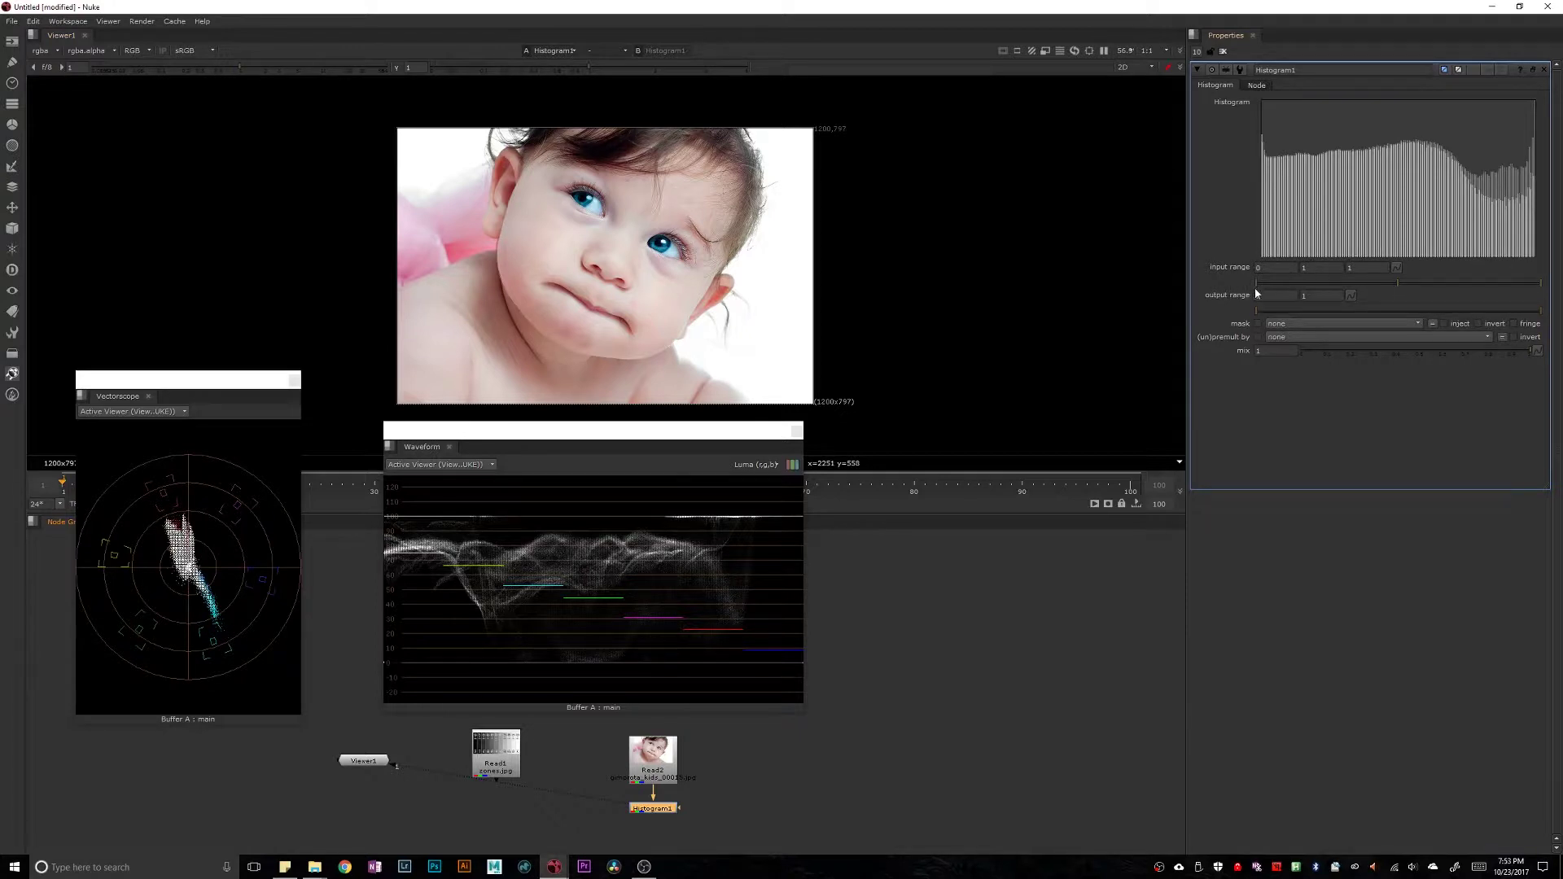
click(1415, 282)
drag(1414, 283, 1379, 296)
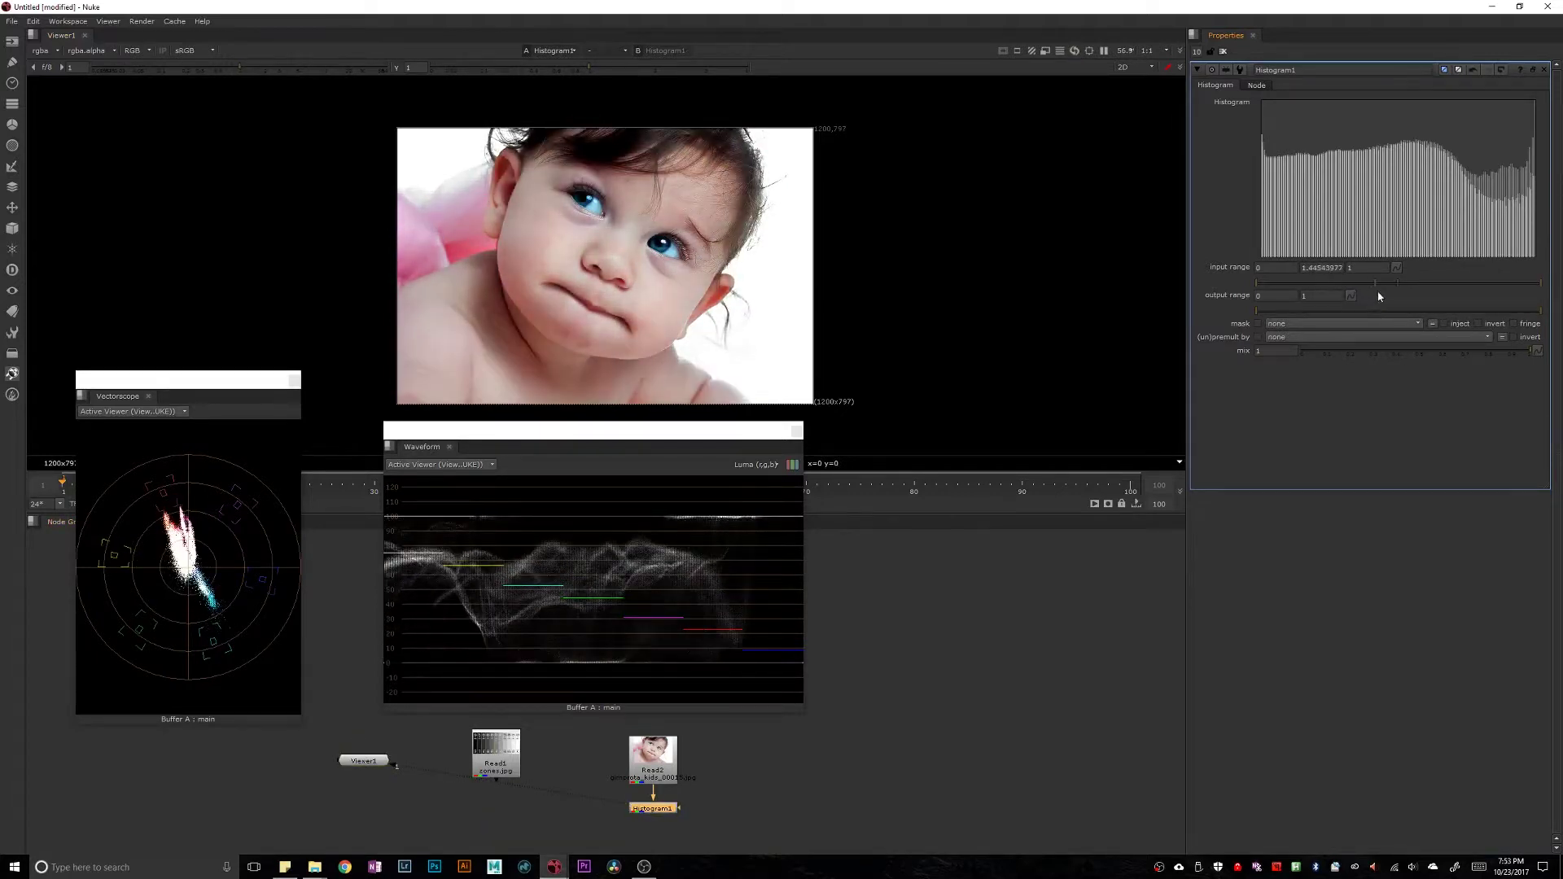
Reset the Histogram node's input range gamma to 1.
click(1337, 269)
key(ctrl+a)
text(1)
key(Tab)
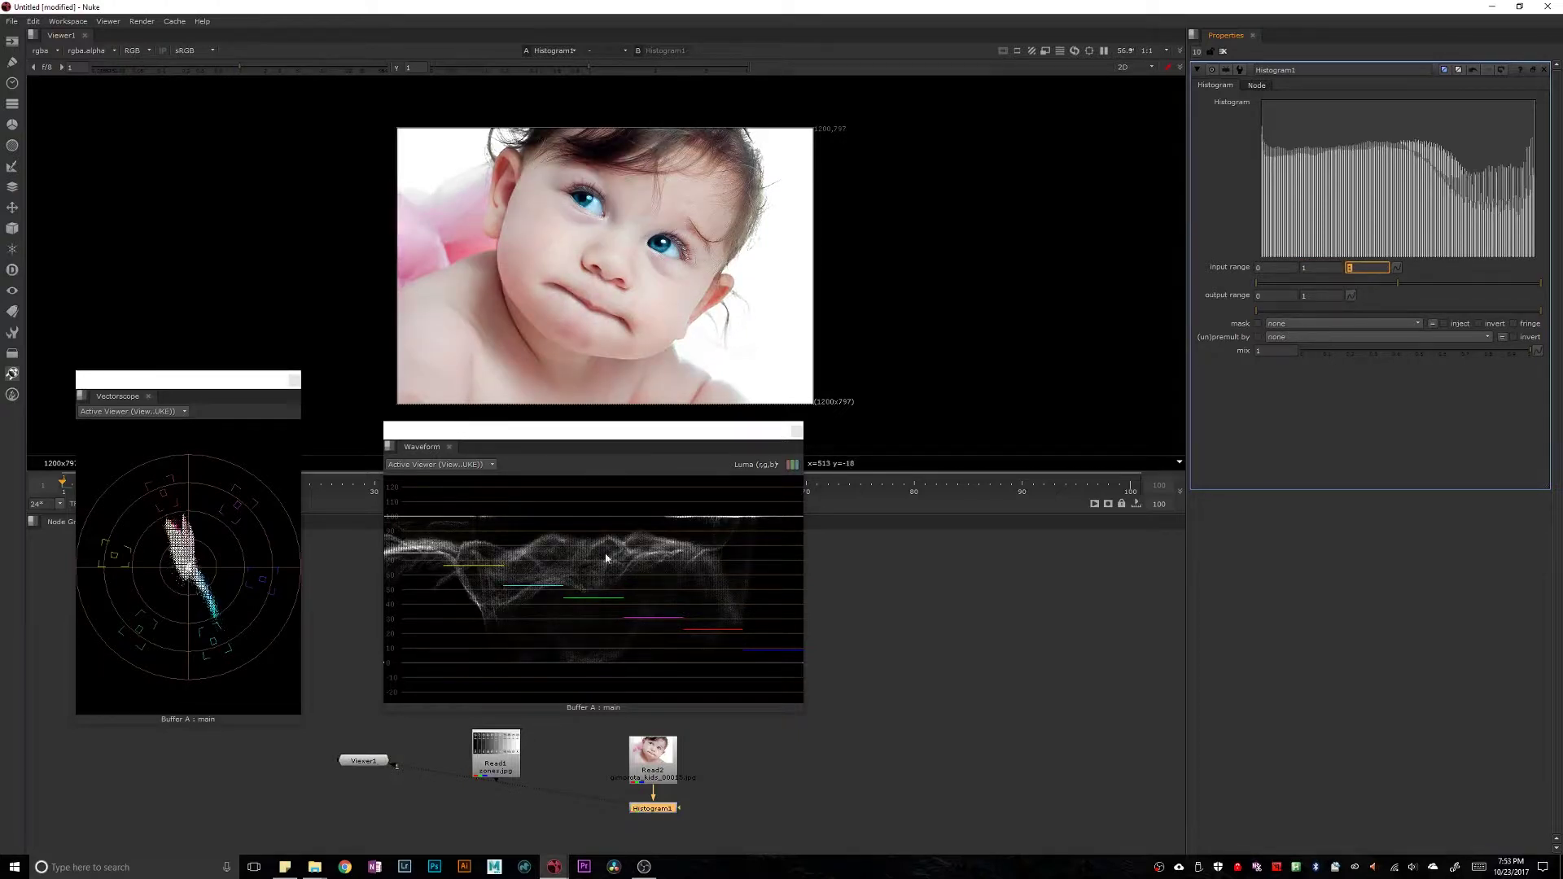
key(Return)
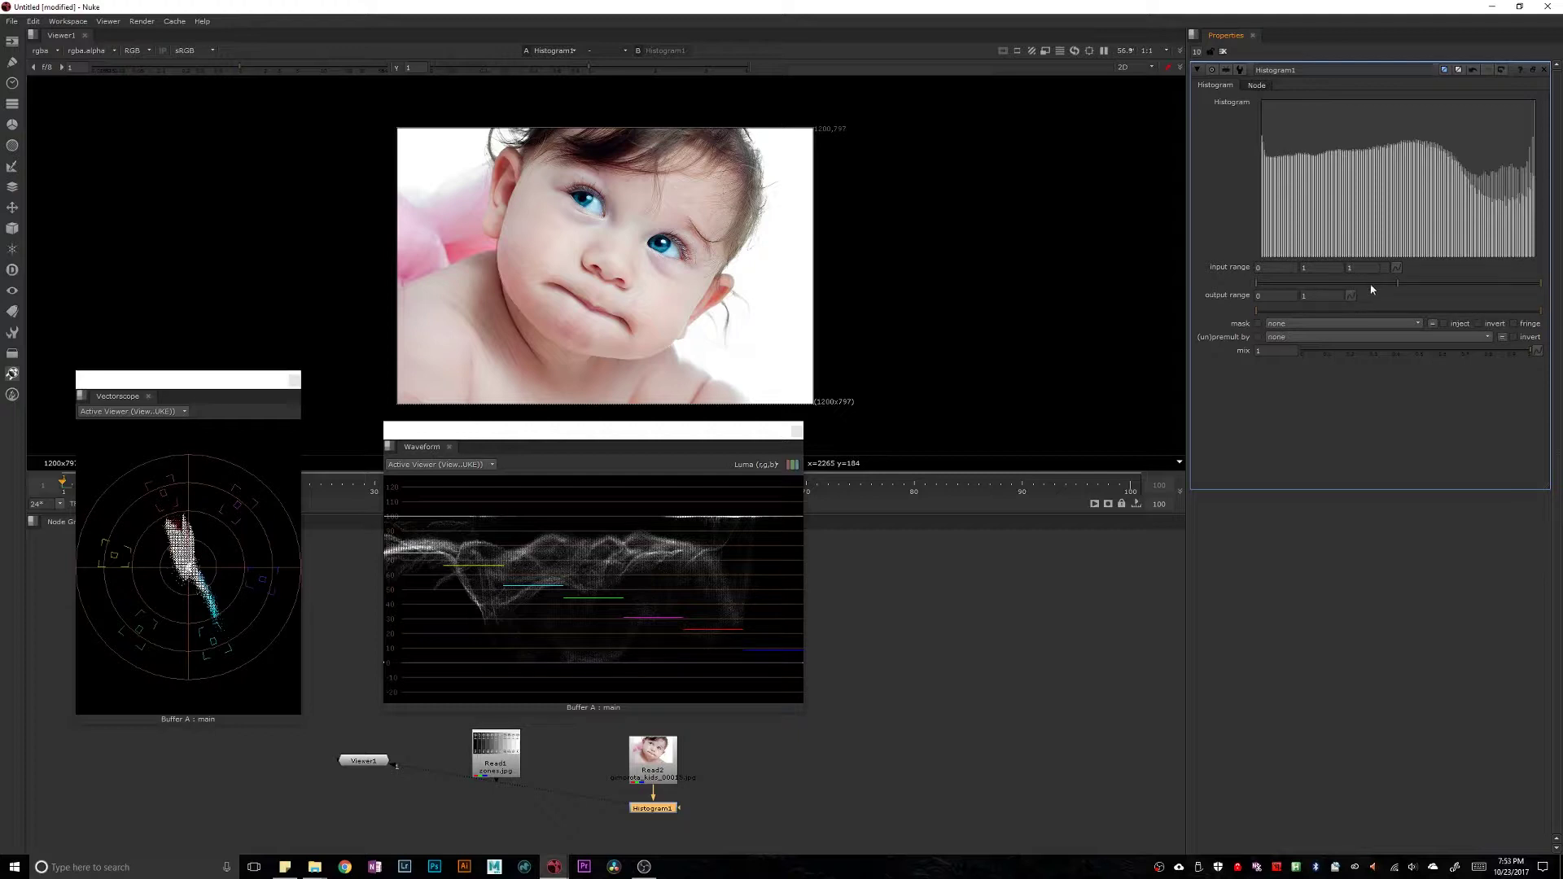
Adjust the Histogram node's input range gamma to about 1.58 and align the Waveform window under the photo.
drag(1397, 284, 1338, 295)
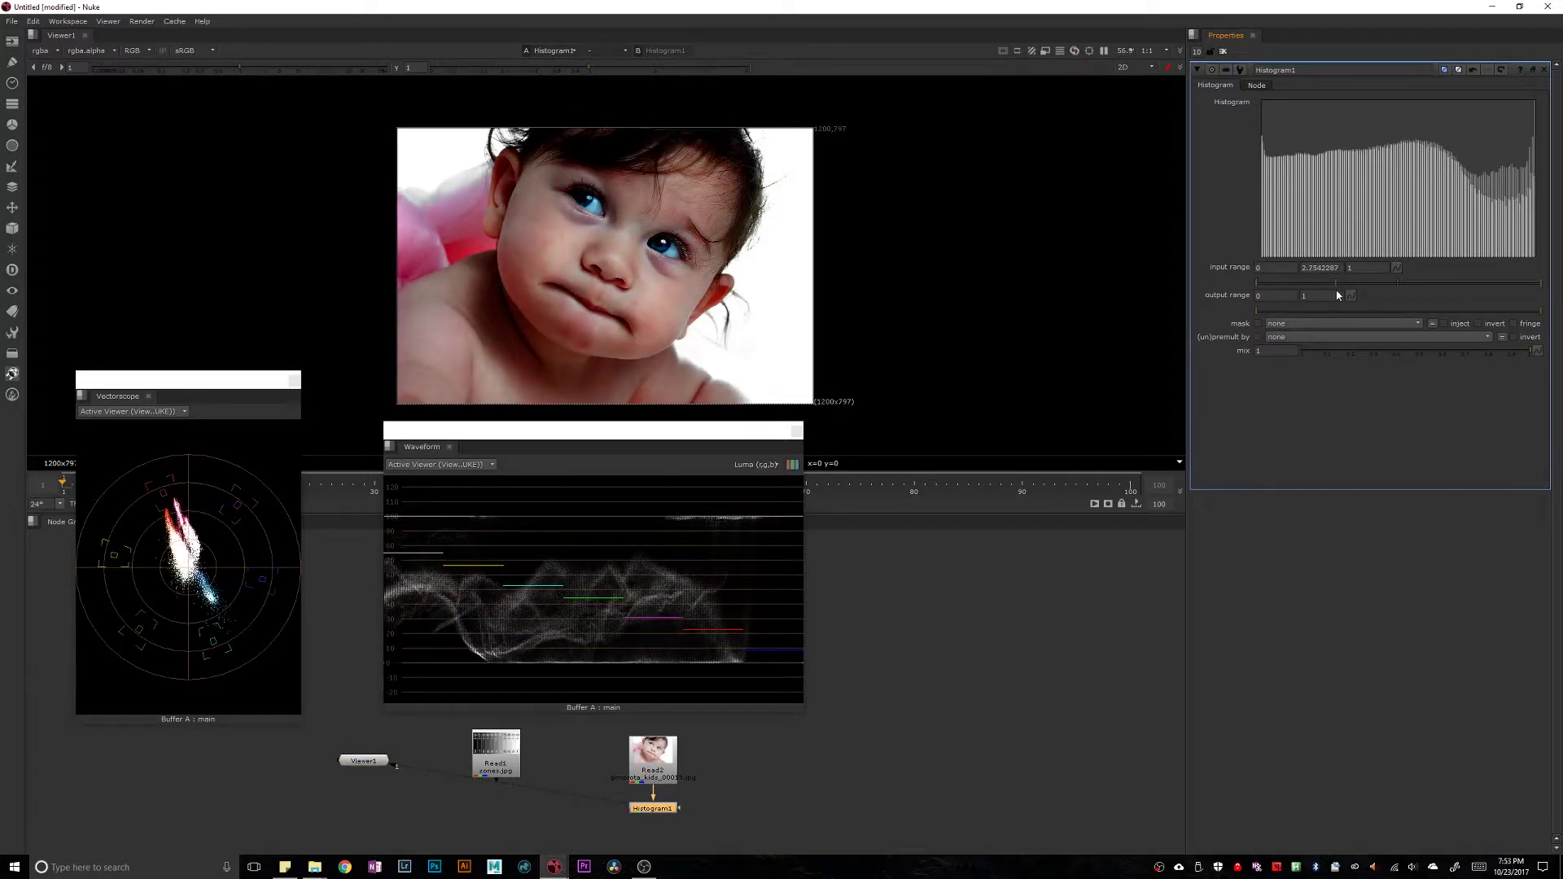
drag(1338, 295, 1370, 291)
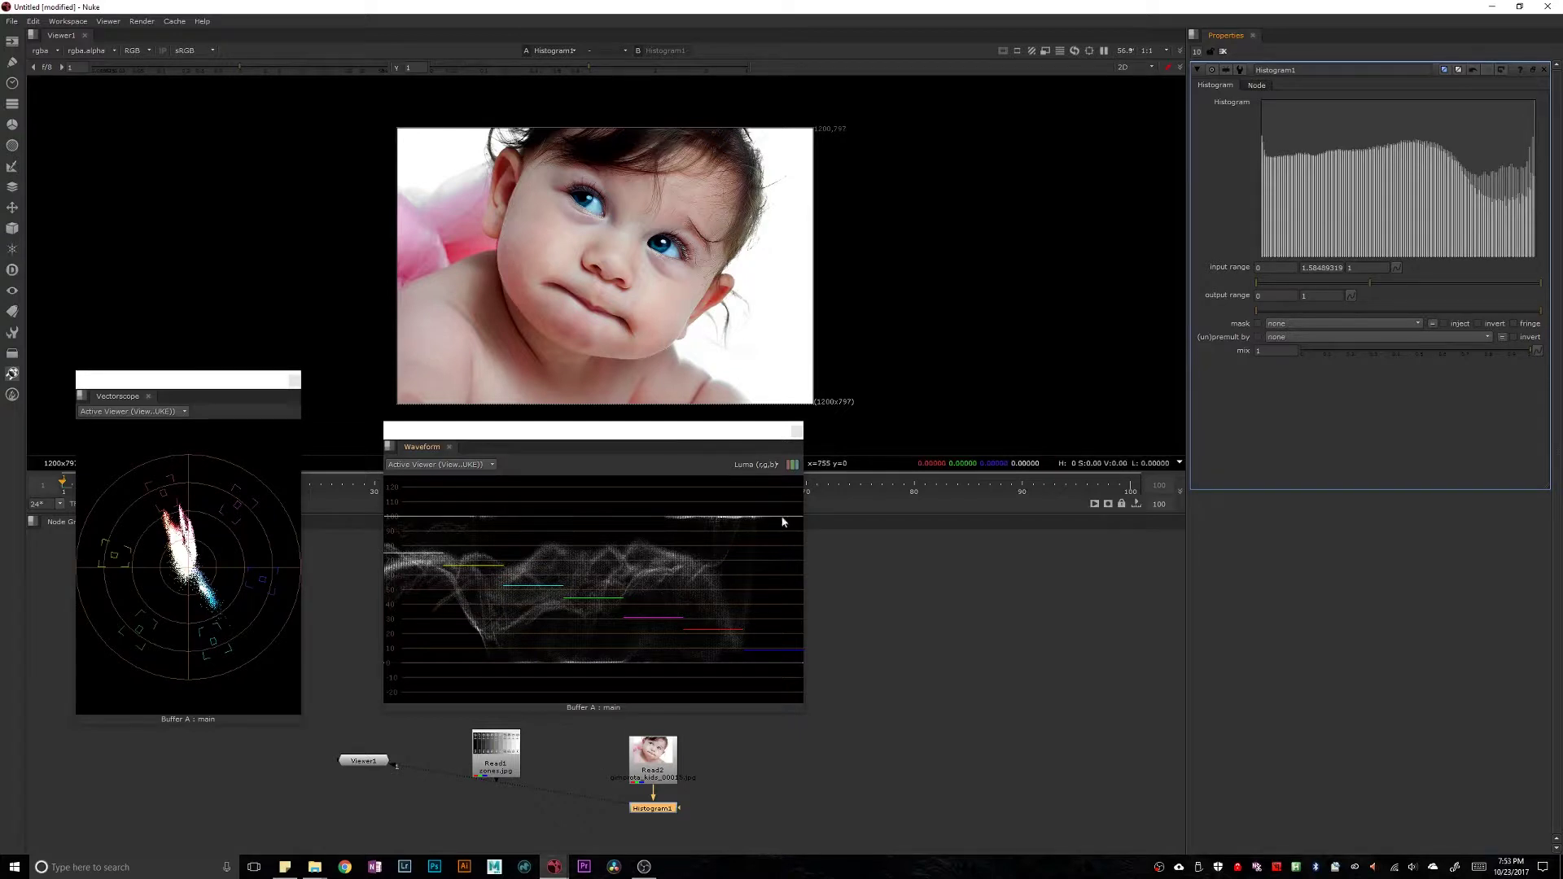
drag(561, 434, 571, 432)
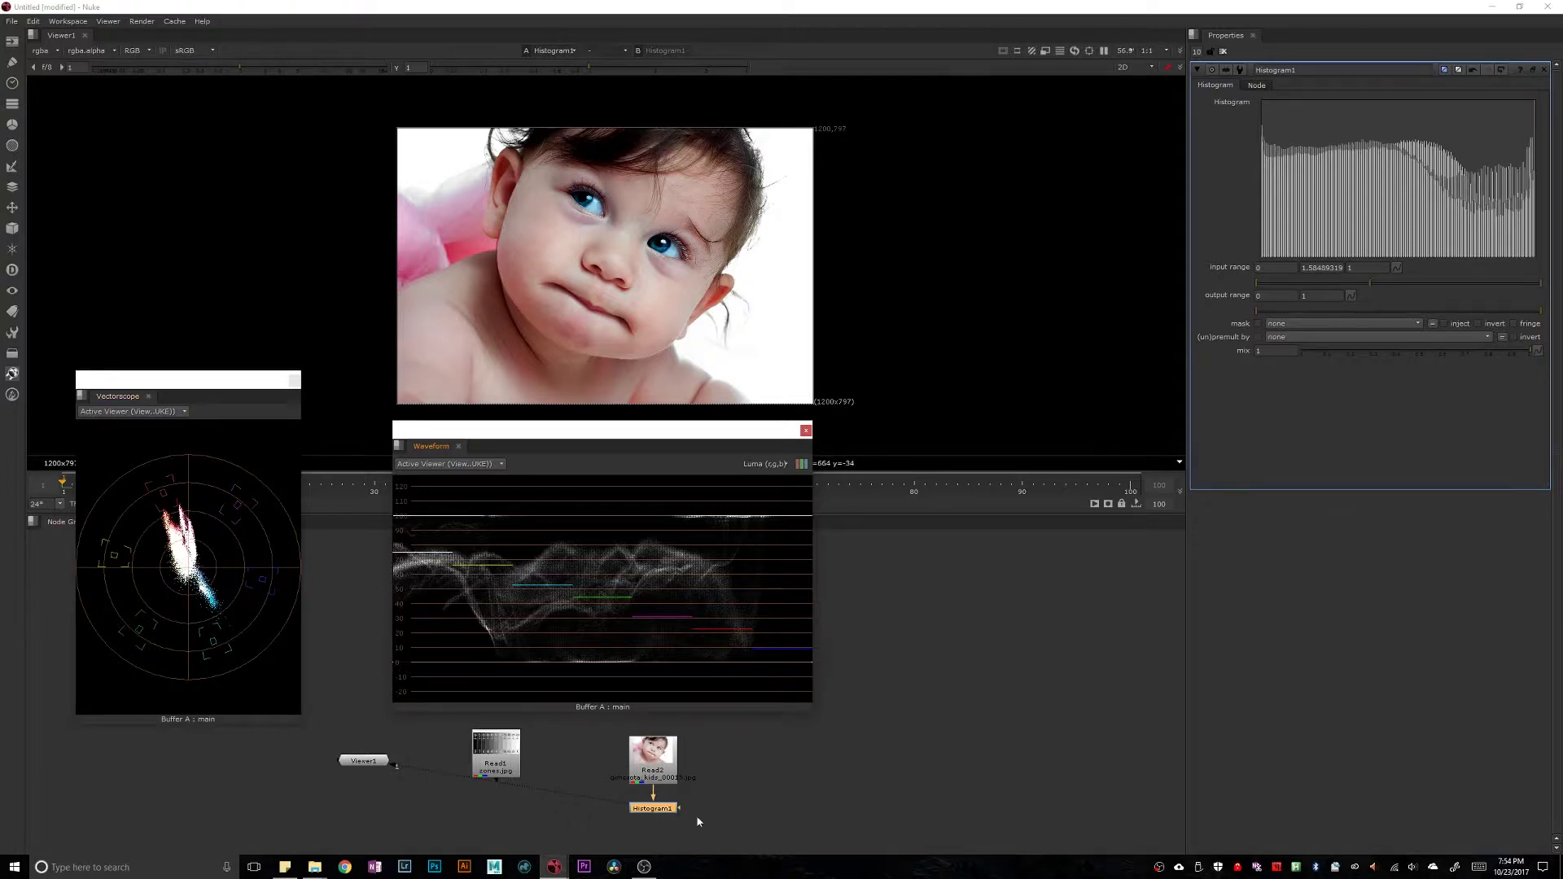
Delete the Histogram node and move the Waveform window away from the photo, opposite the Vectorscope.
click(661, 809)
key(Delete)
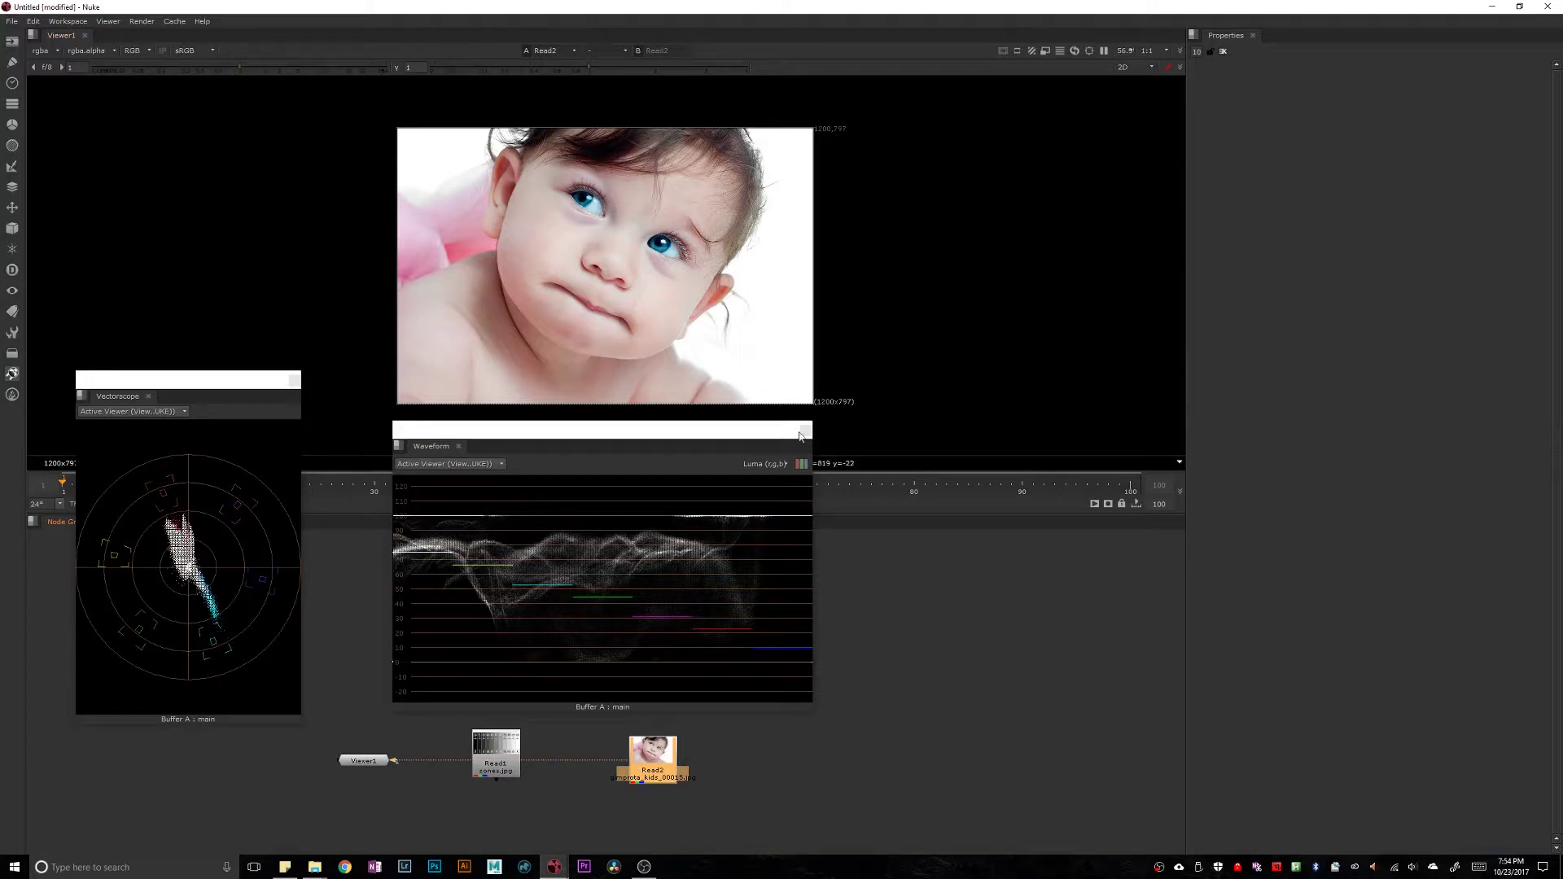
drag(720, 440, 1181, 420)
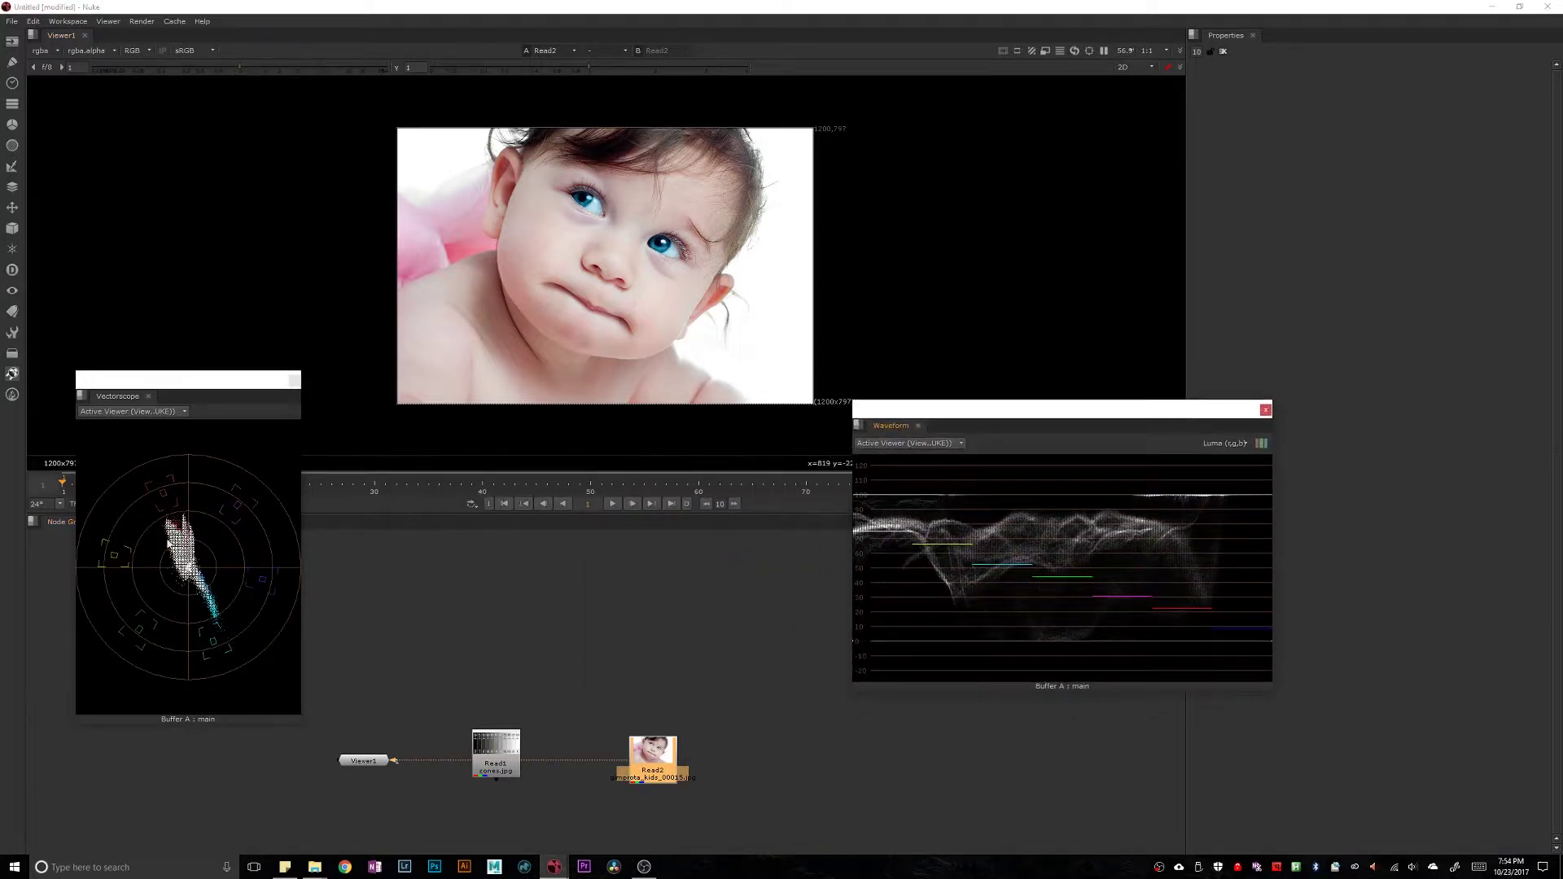
Reframe the baby photo in the Viewer and move its Read2 node higher in the node graph.
scroll(630, 251, up, 3)
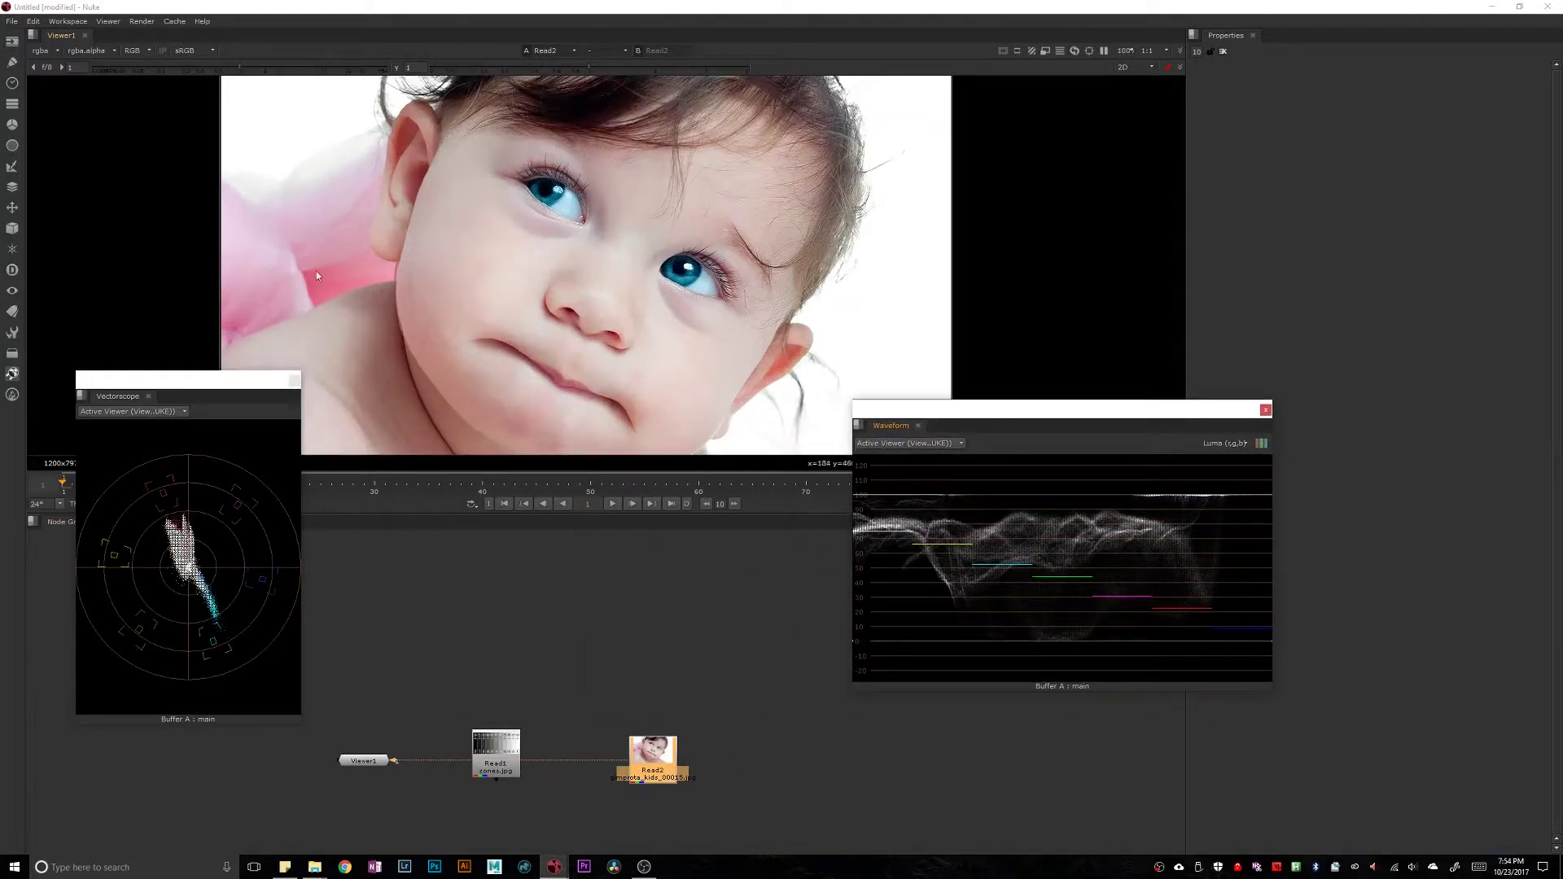
middle_drag(343, 323, 408, 277)
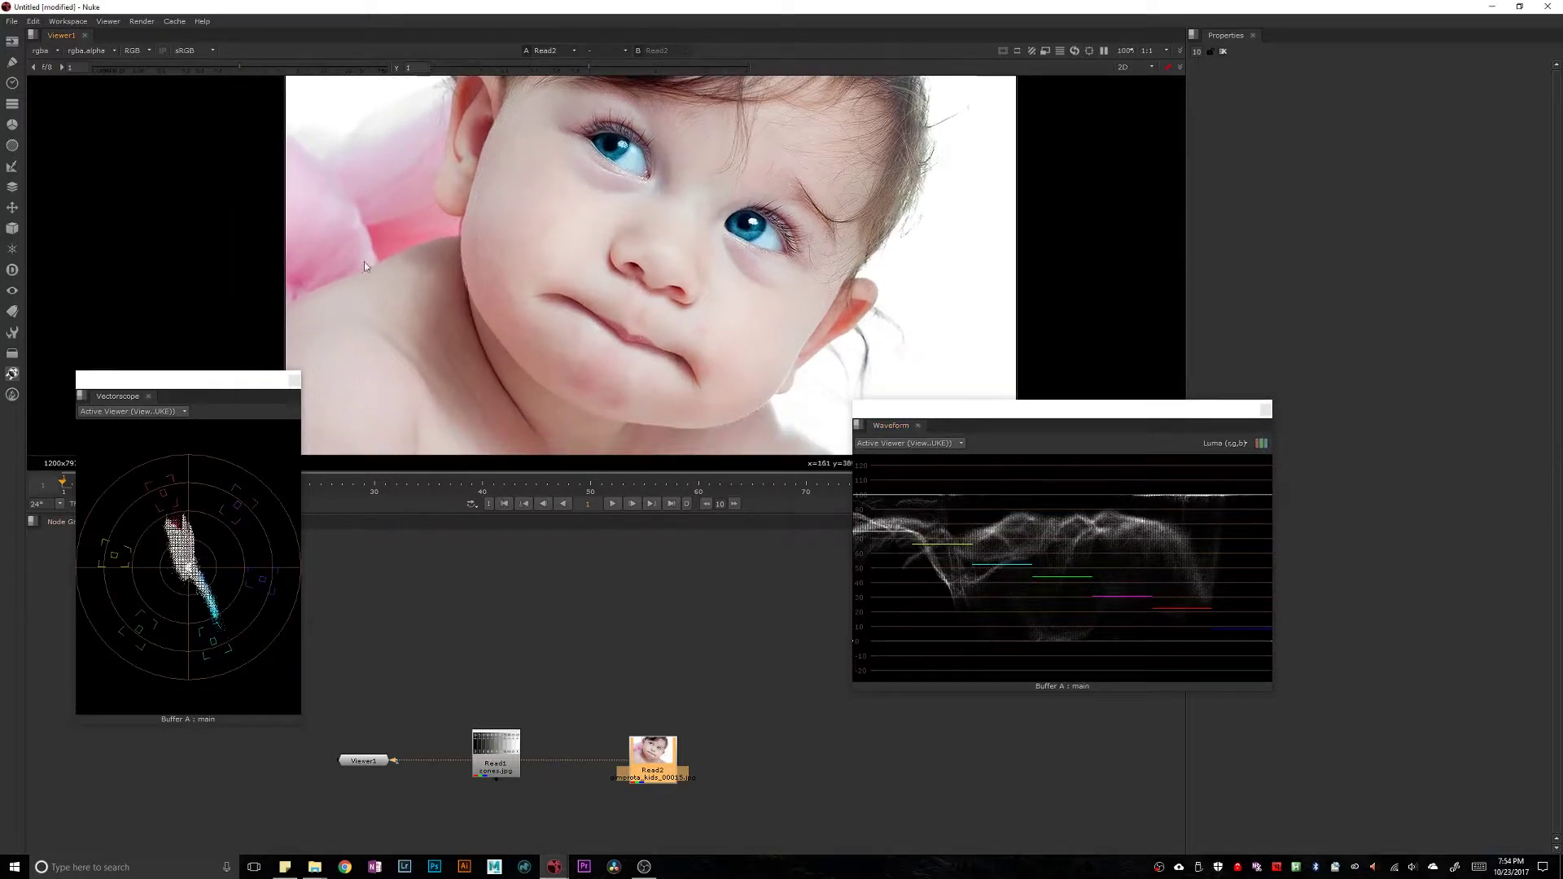
scroll(350, 188, down, 2)
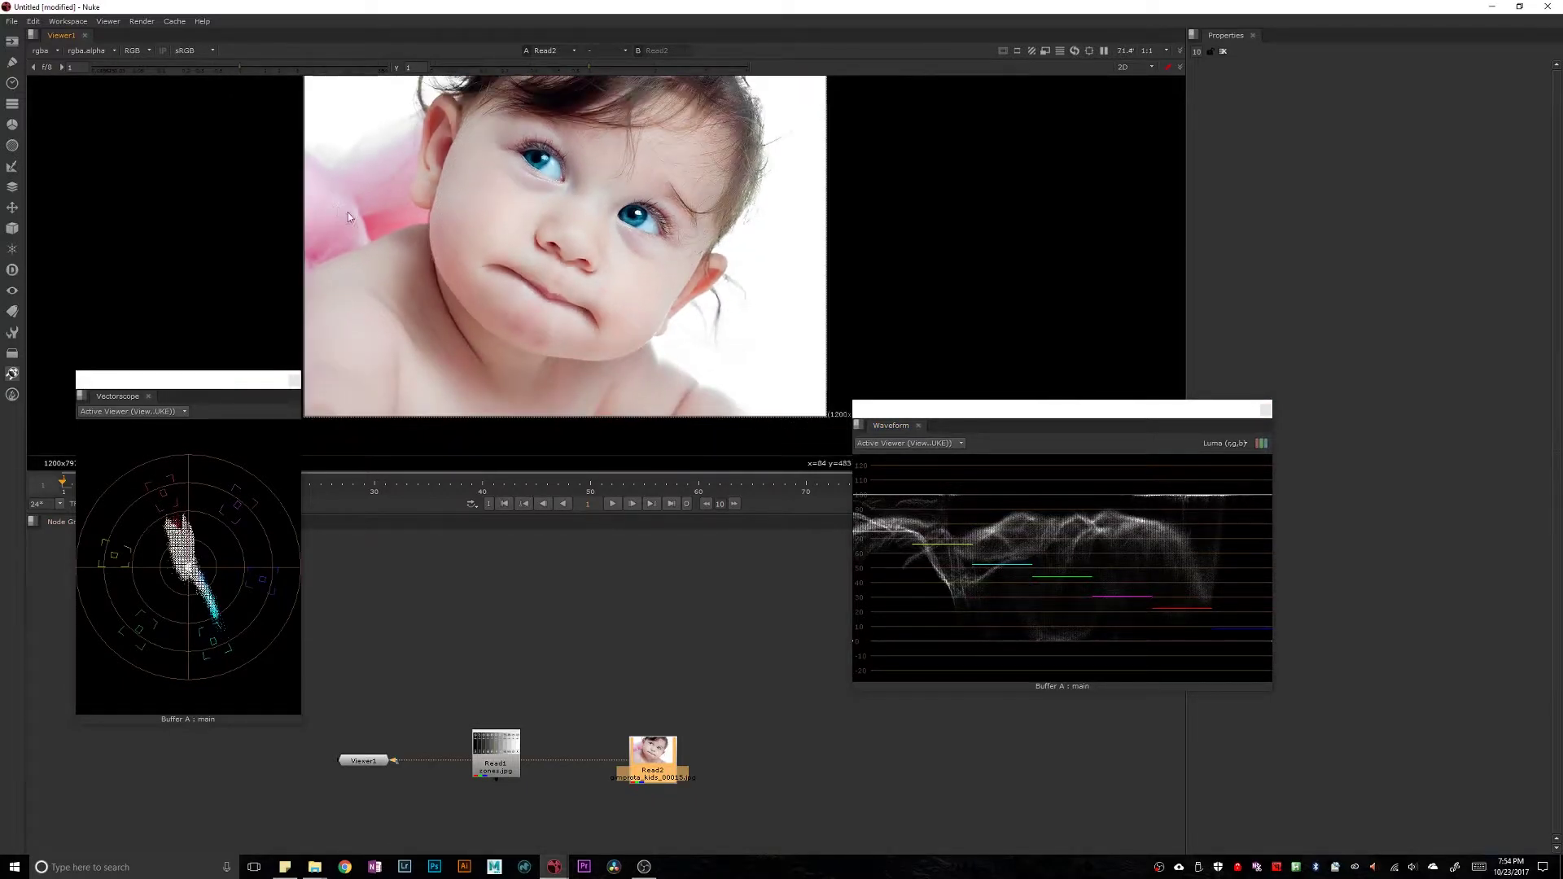
drag(652, 771, 632, 669)
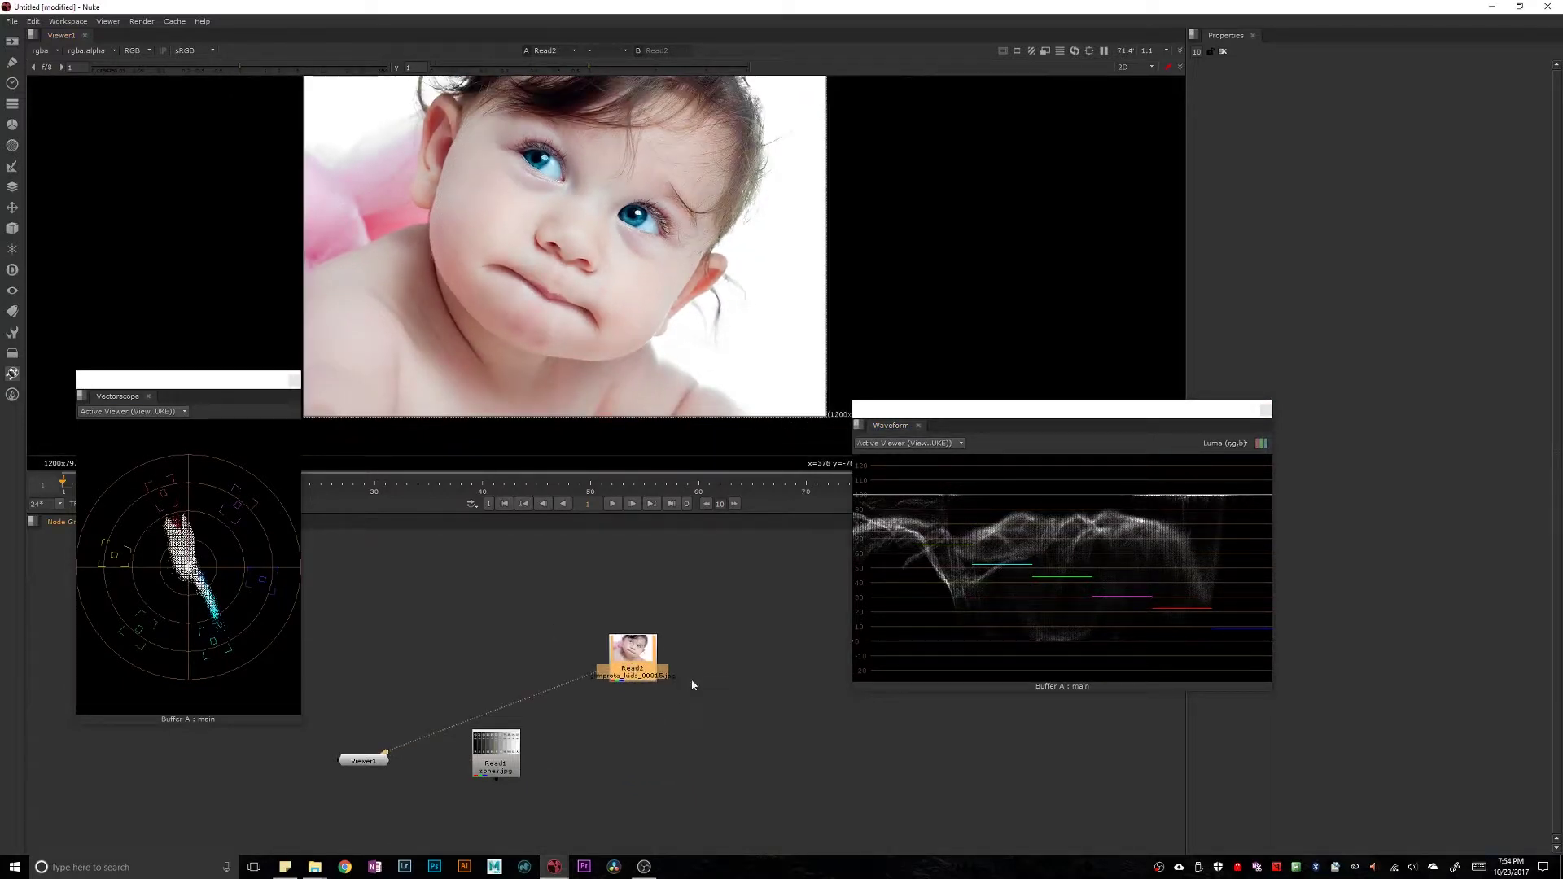
Add a Grade node to the baby photo, lowering its red gain to 0.065 and green gain to 0.12.
key(g)
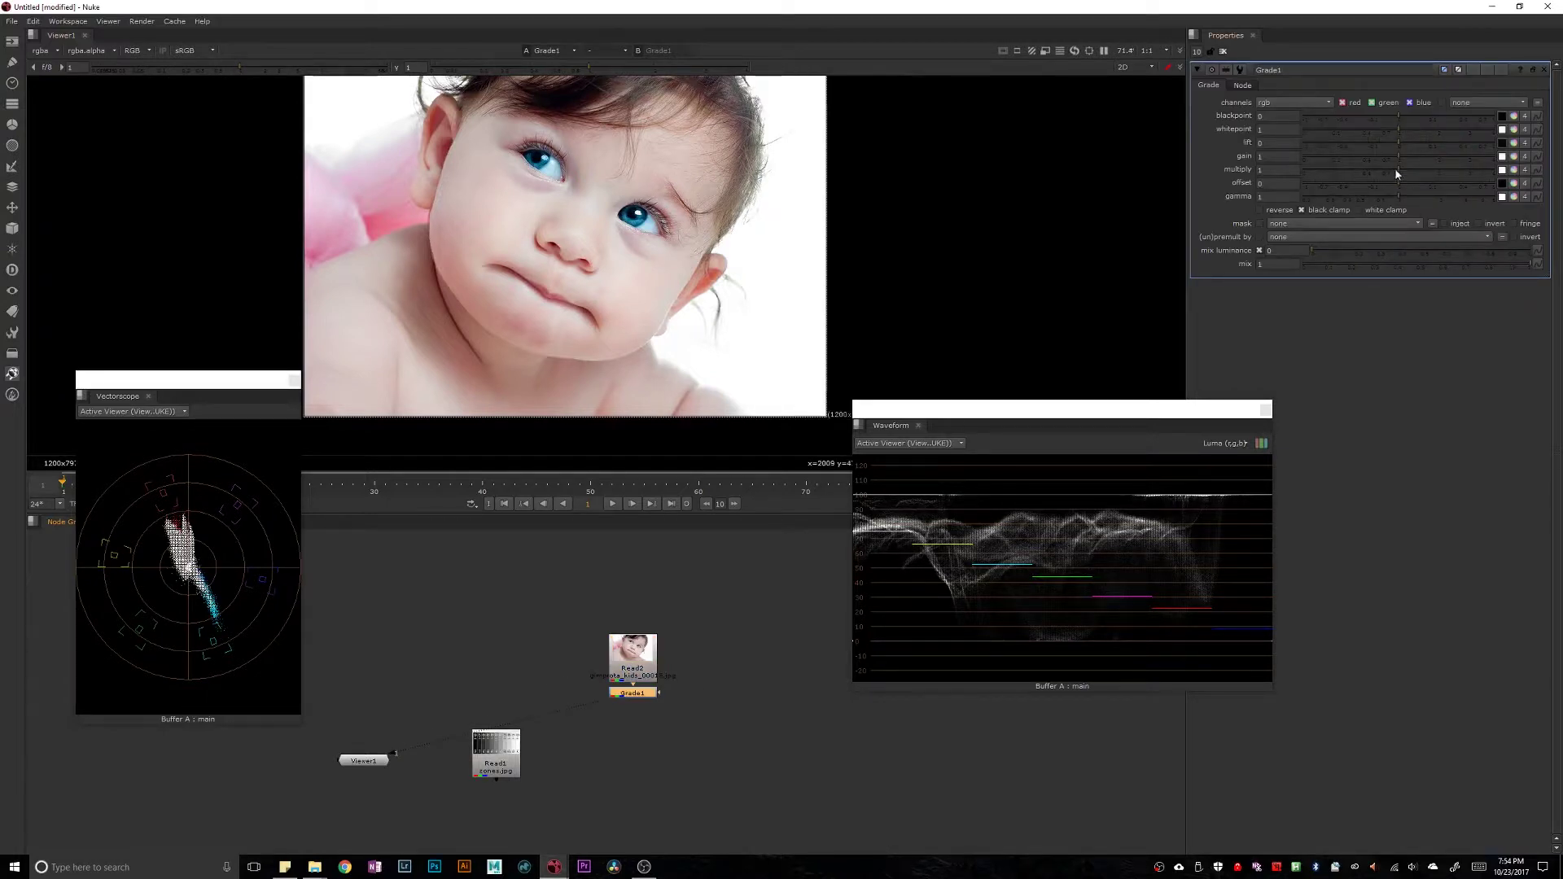
click(1513, 157)
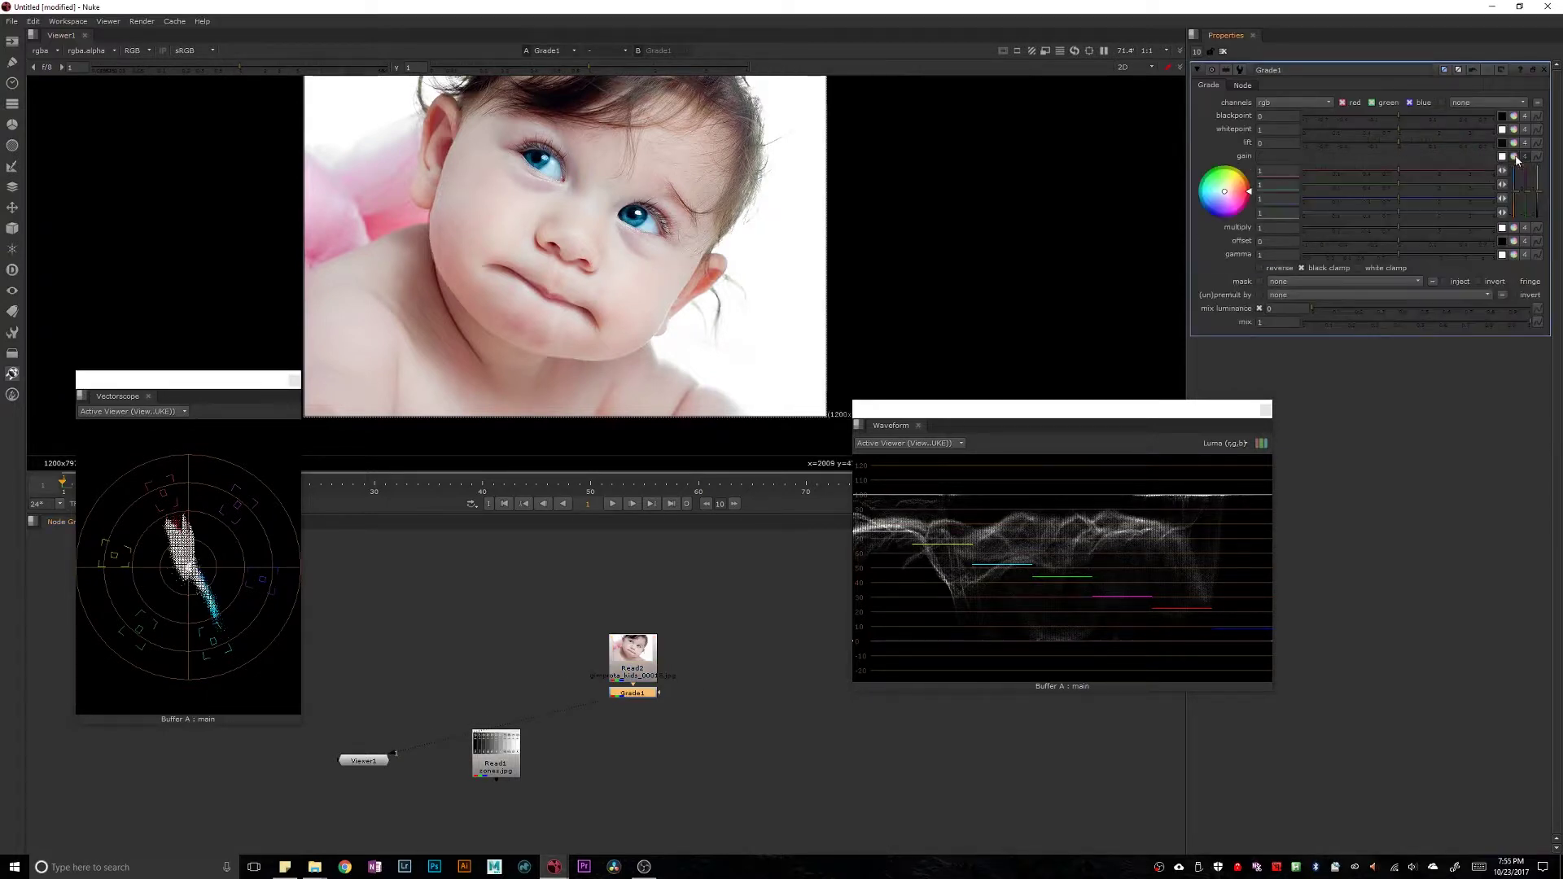
drag(1370, 173, 1327, 177)
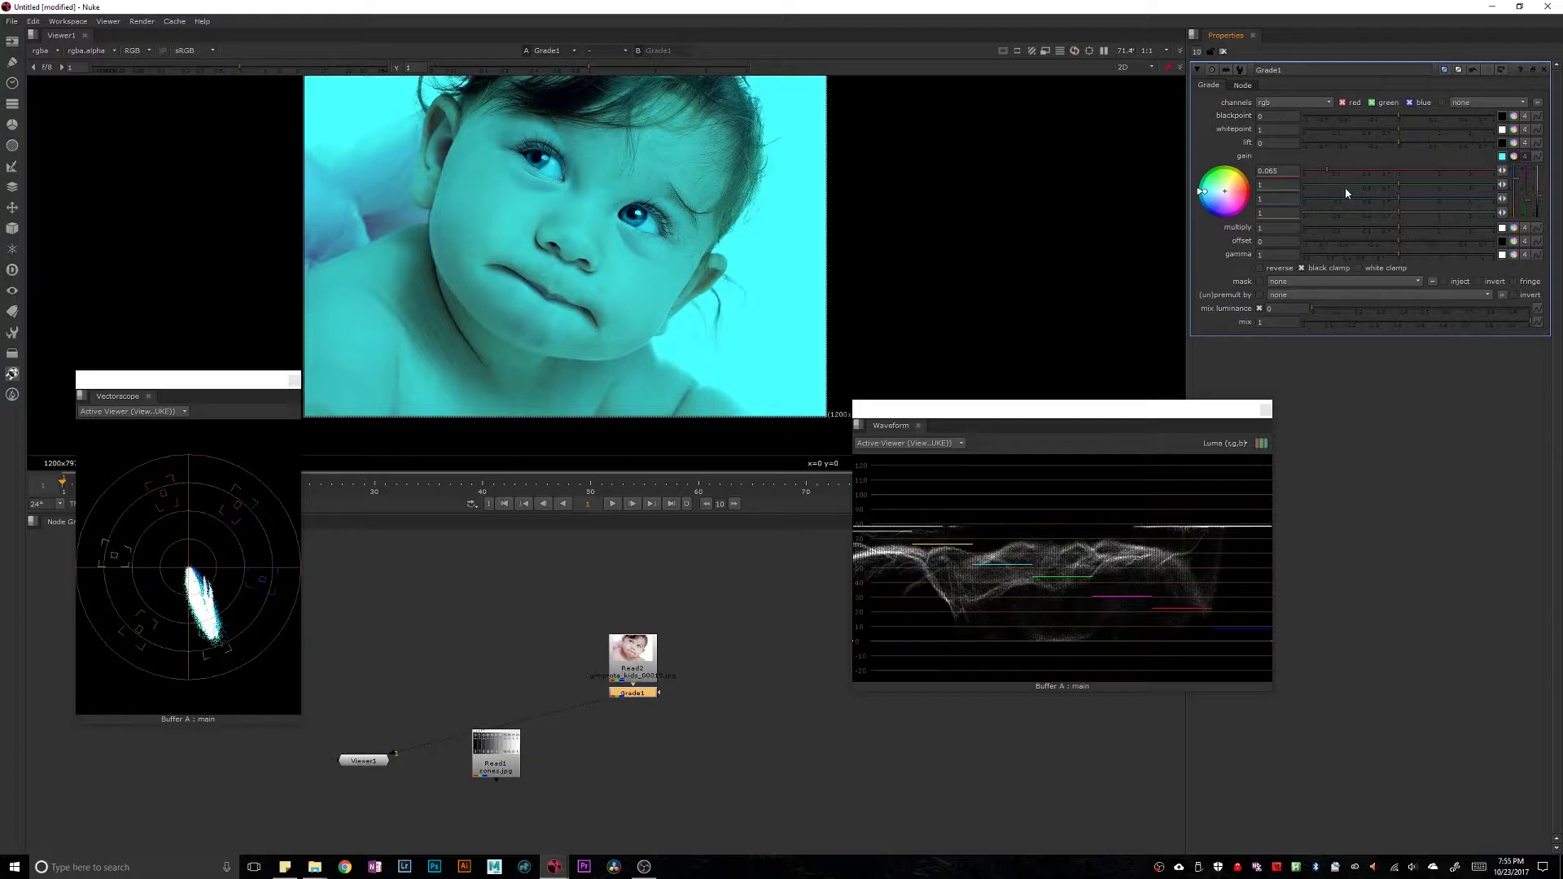
drag(1399, 189, 1336, 198)
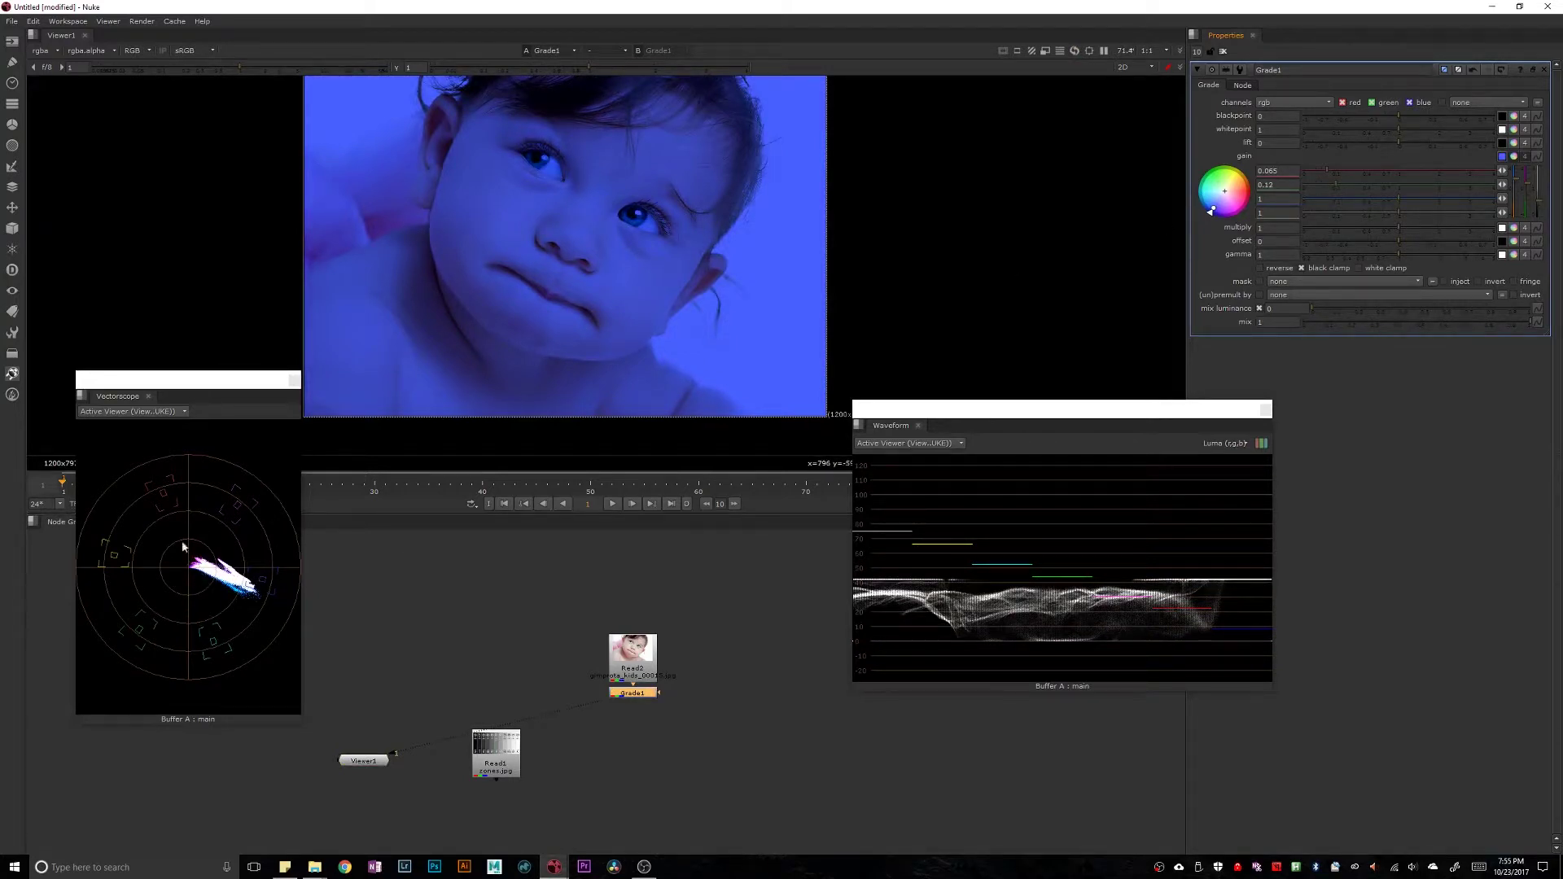
Reset the Grade node's red and green gain to 1.
double_click(1276, 171)
text(1)
key(Tab)
text(1)
key(Tab)
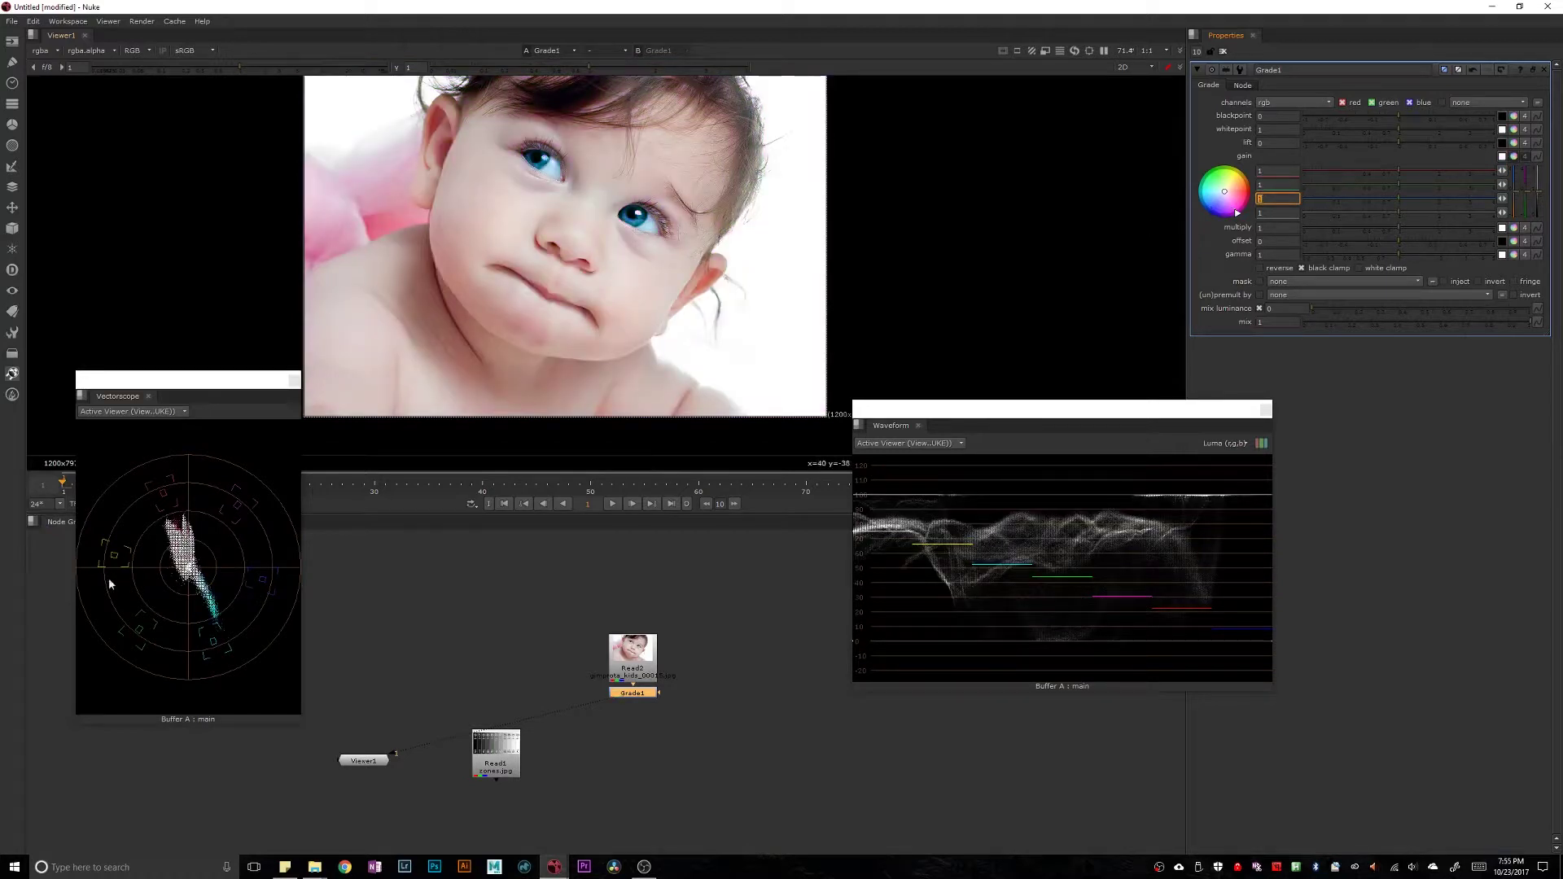
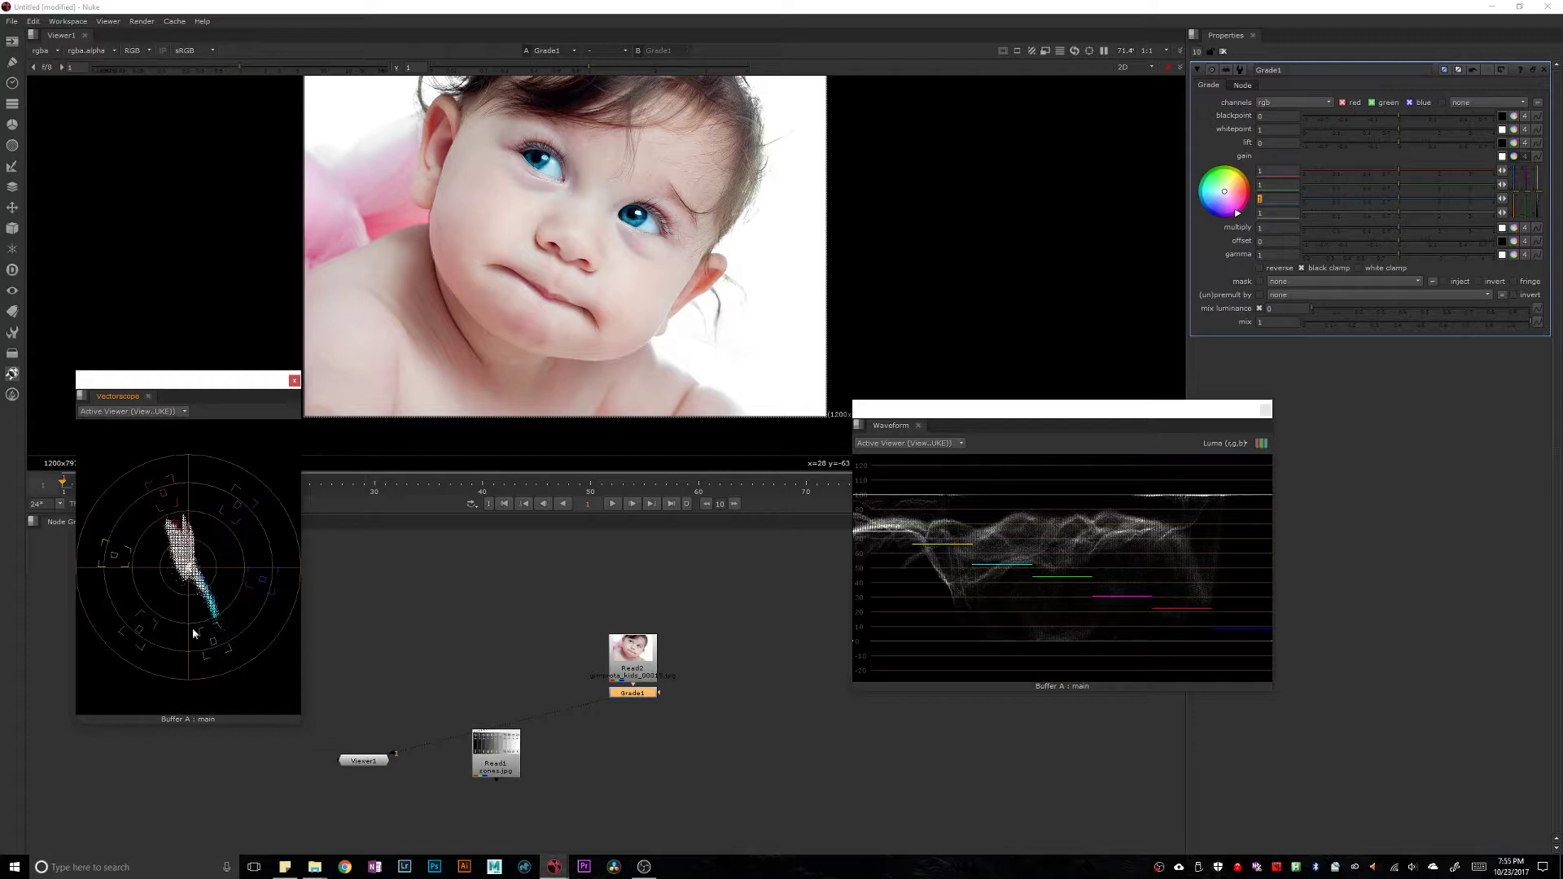
Delete the Grade node below Read2.
click(747, 750)
click(633, 693)
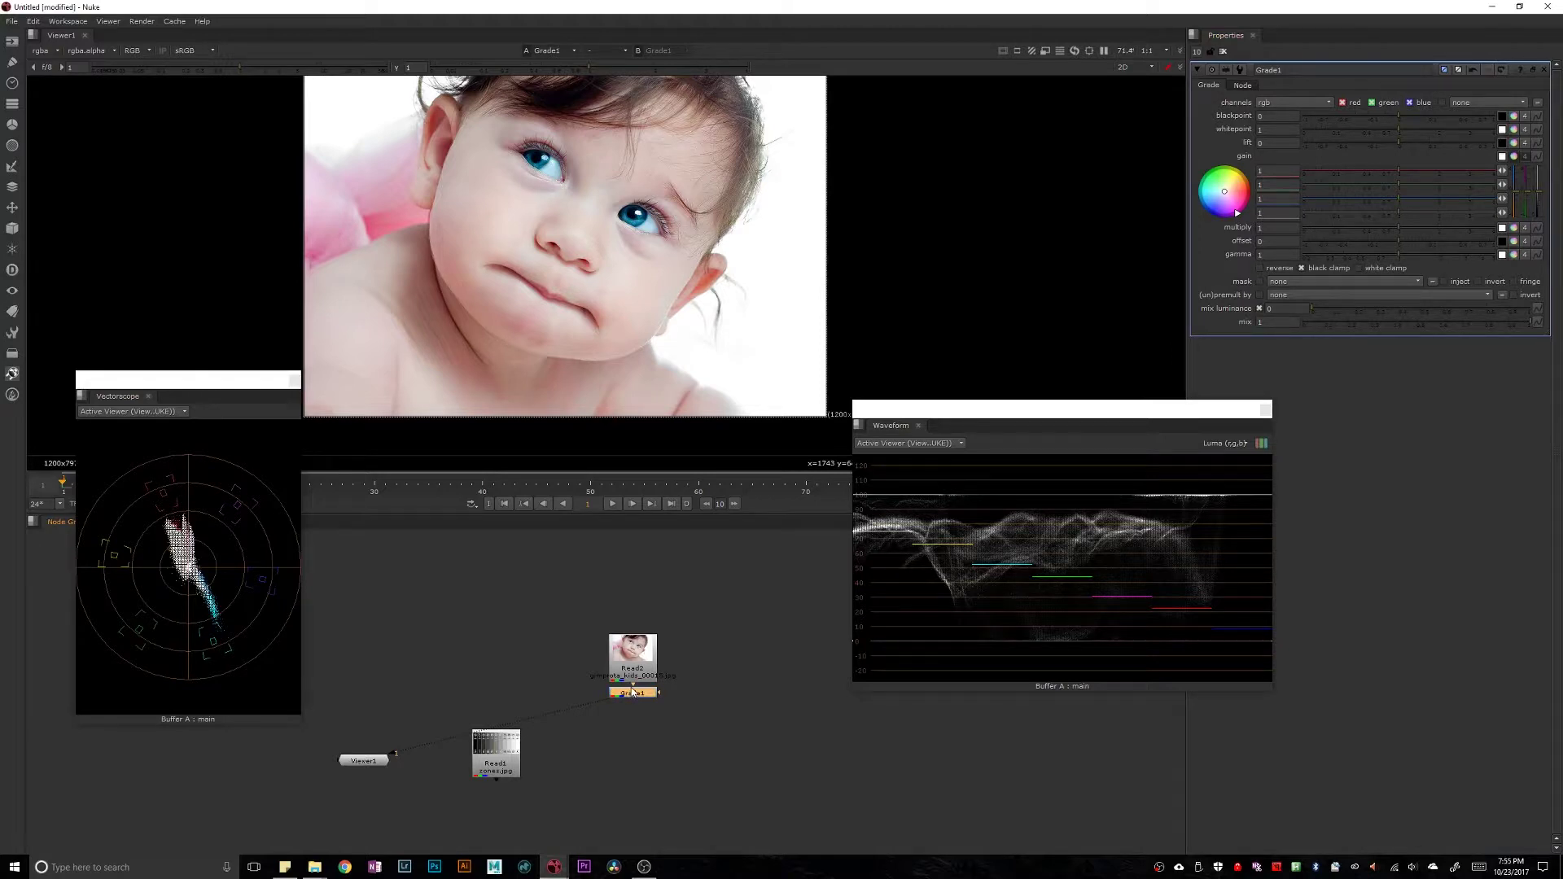
key(Delete)
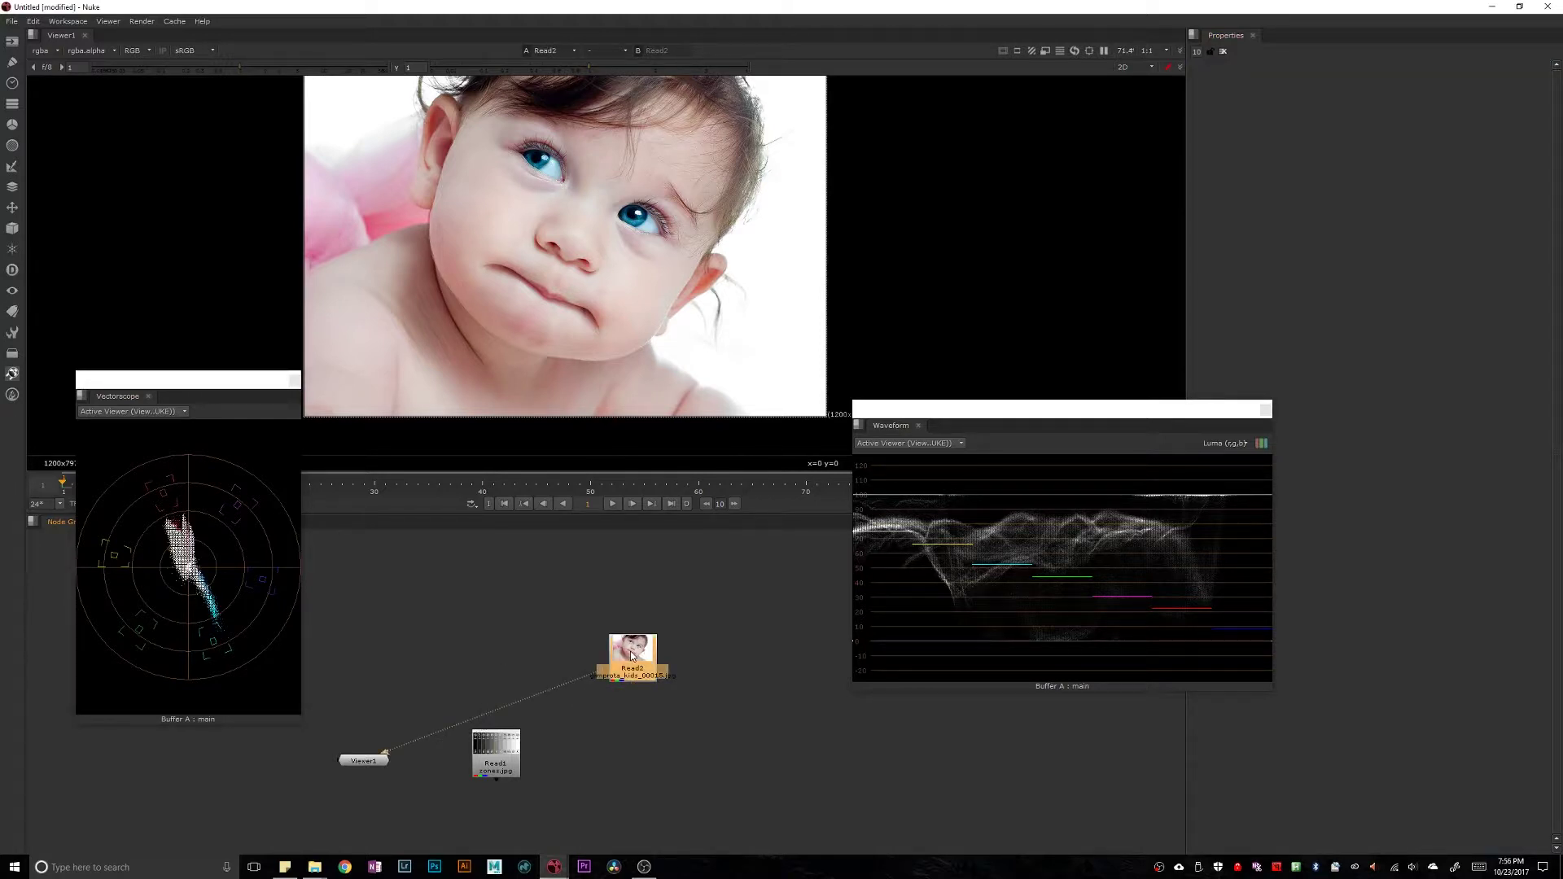
Add a ColorCorrect node to the baby photo and raise its master saturation to 3.
key(c)
drag(1408, 127, 1440, 128)
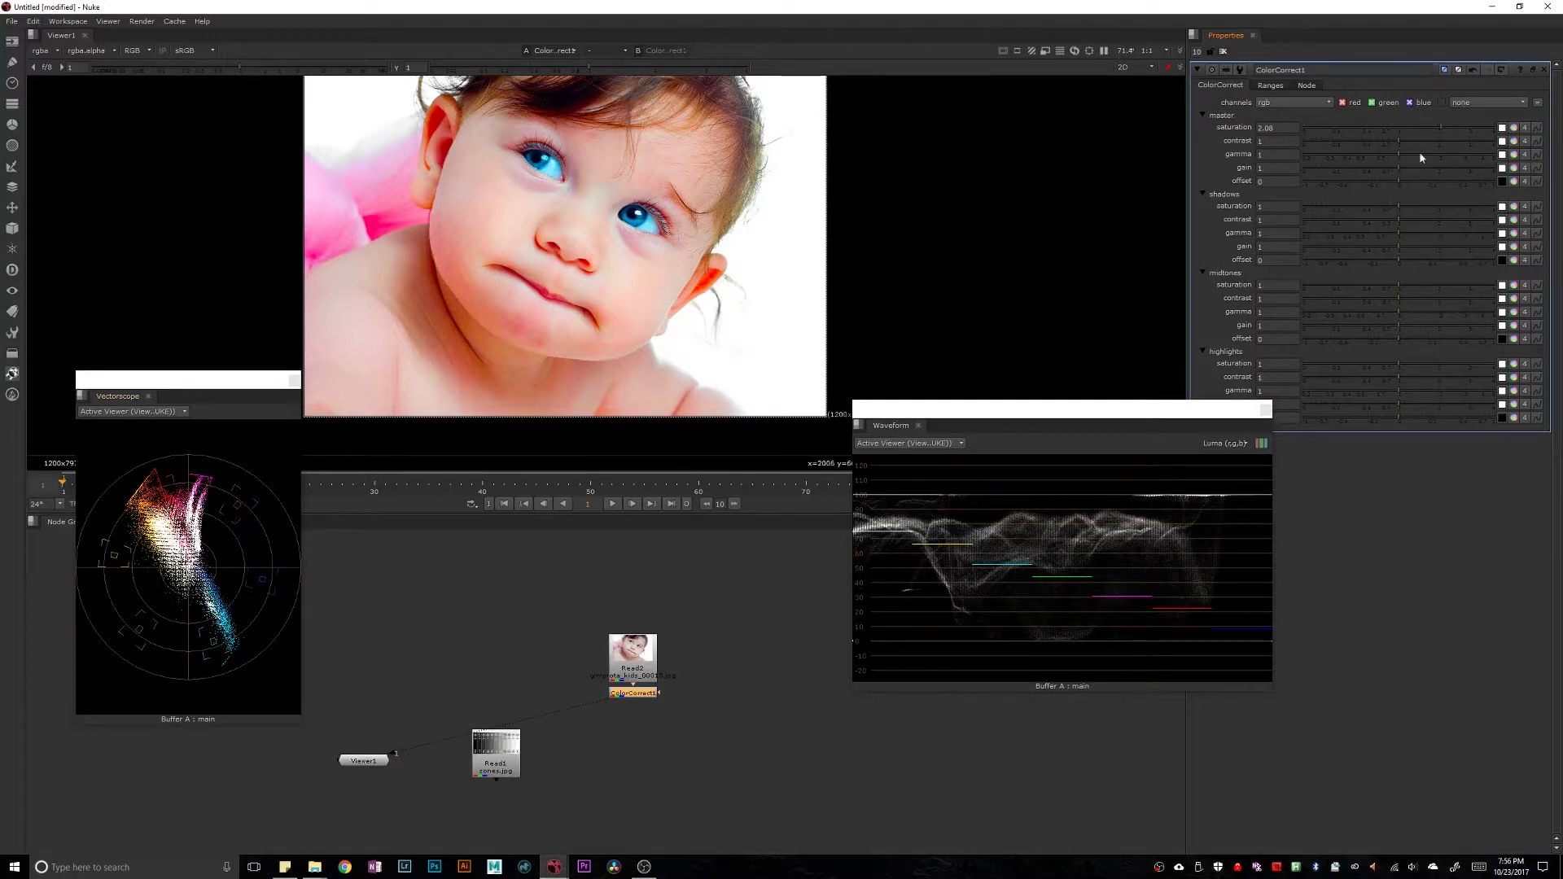
mouse_move(1439, 128)
mouse_down()
mouse_move(1453, 128)
mouse_move(1414, 128)
mouse_move(1470, 132)
mouse_up()
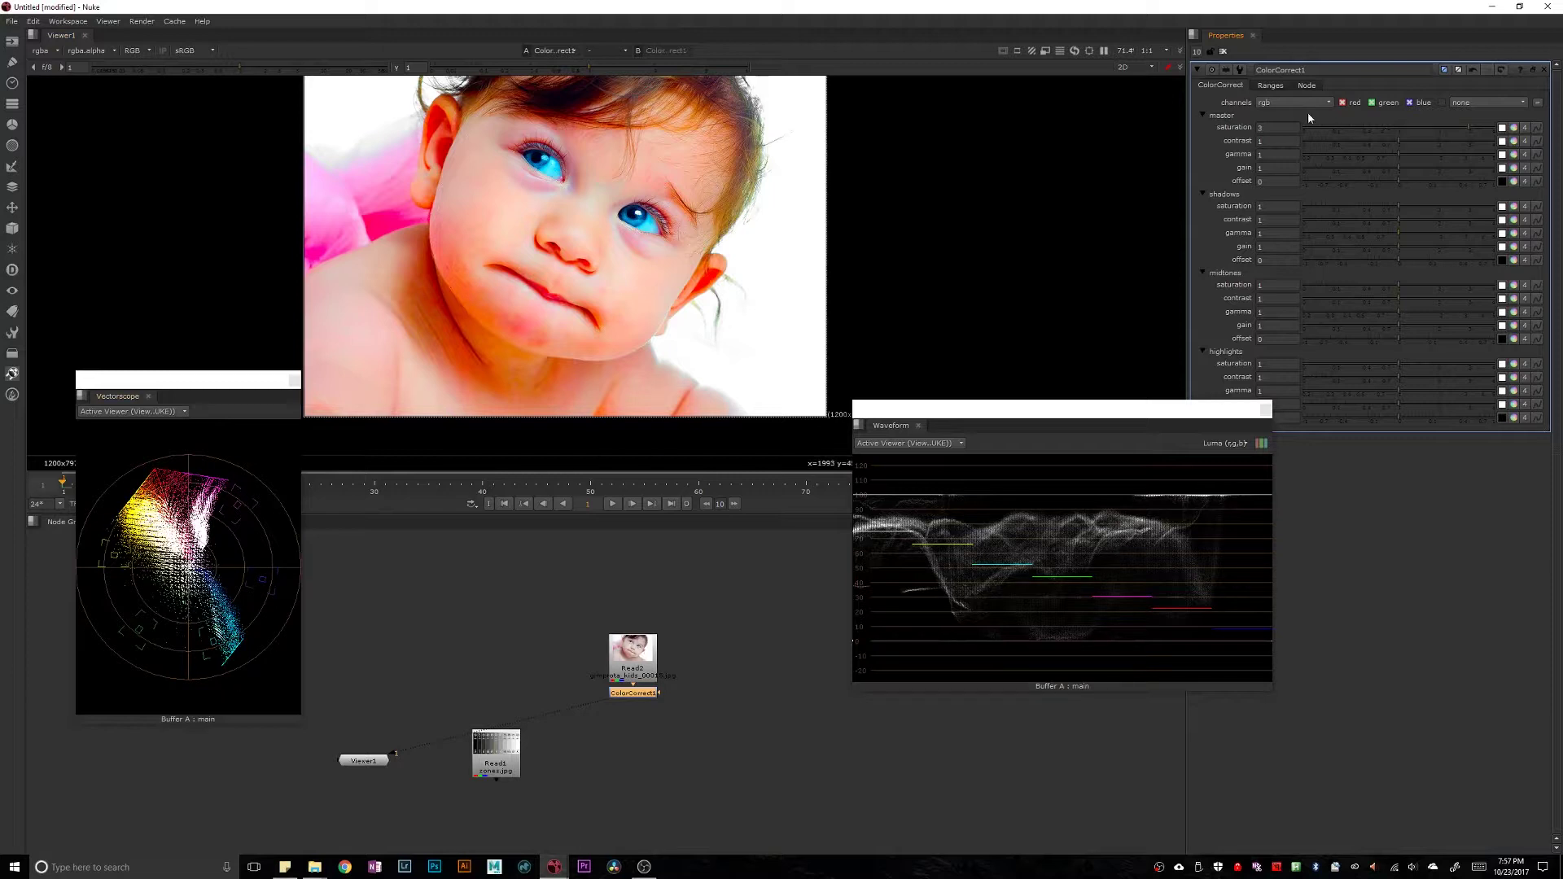
Reset the ColorCorrect node's master saturation to 1.
double_click(1282, 127)
text(1)
key(Tab)
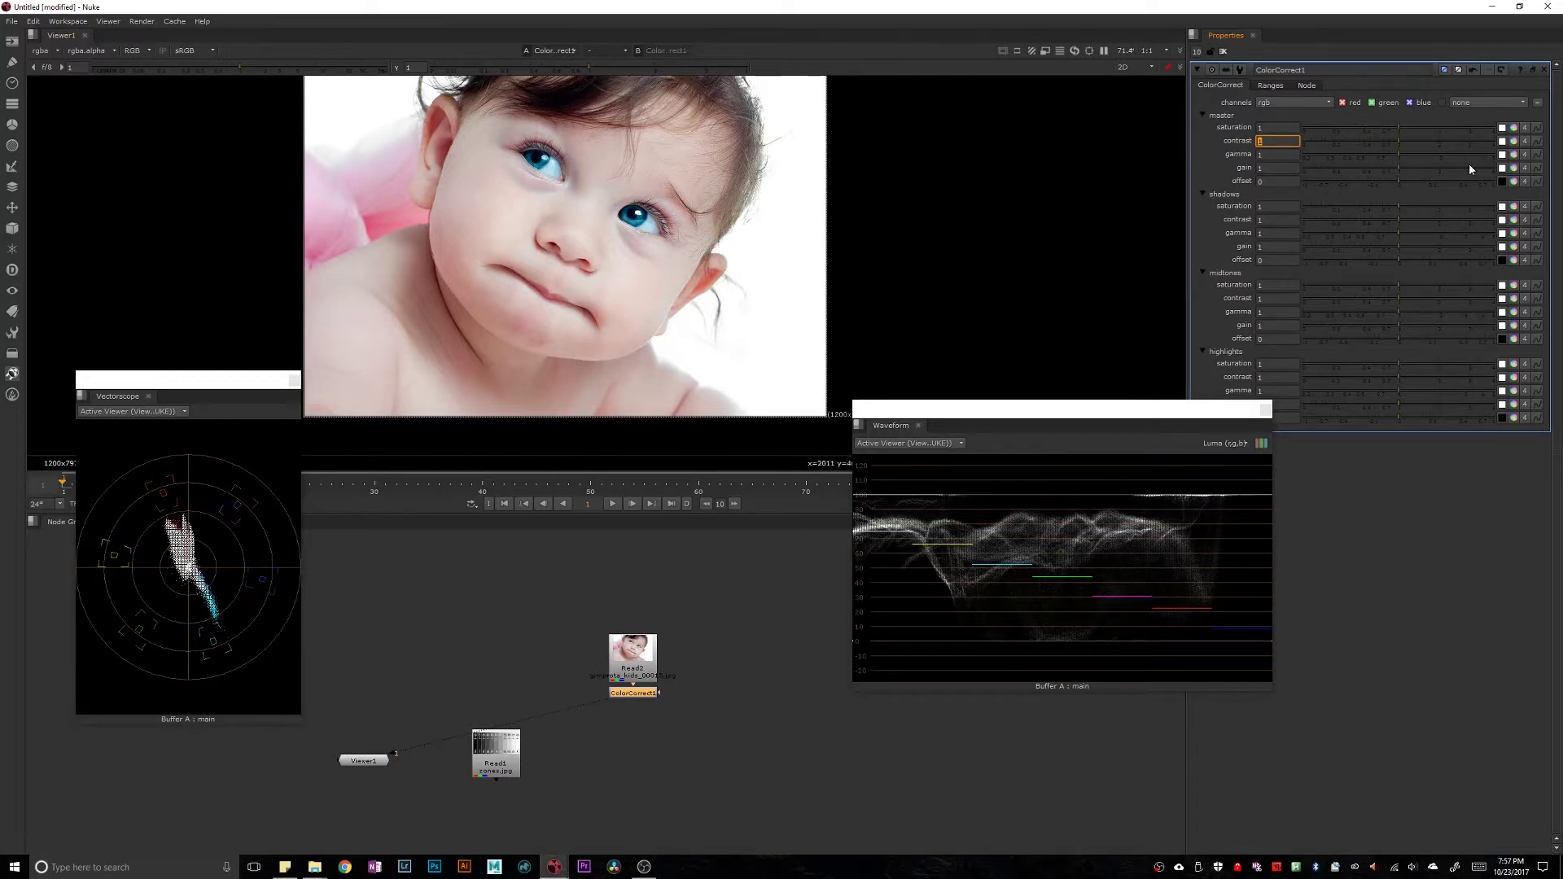
Split the ColorCorrect node's master gain into separate channels and raise the red gain to 1.3.
click(1513, 168)
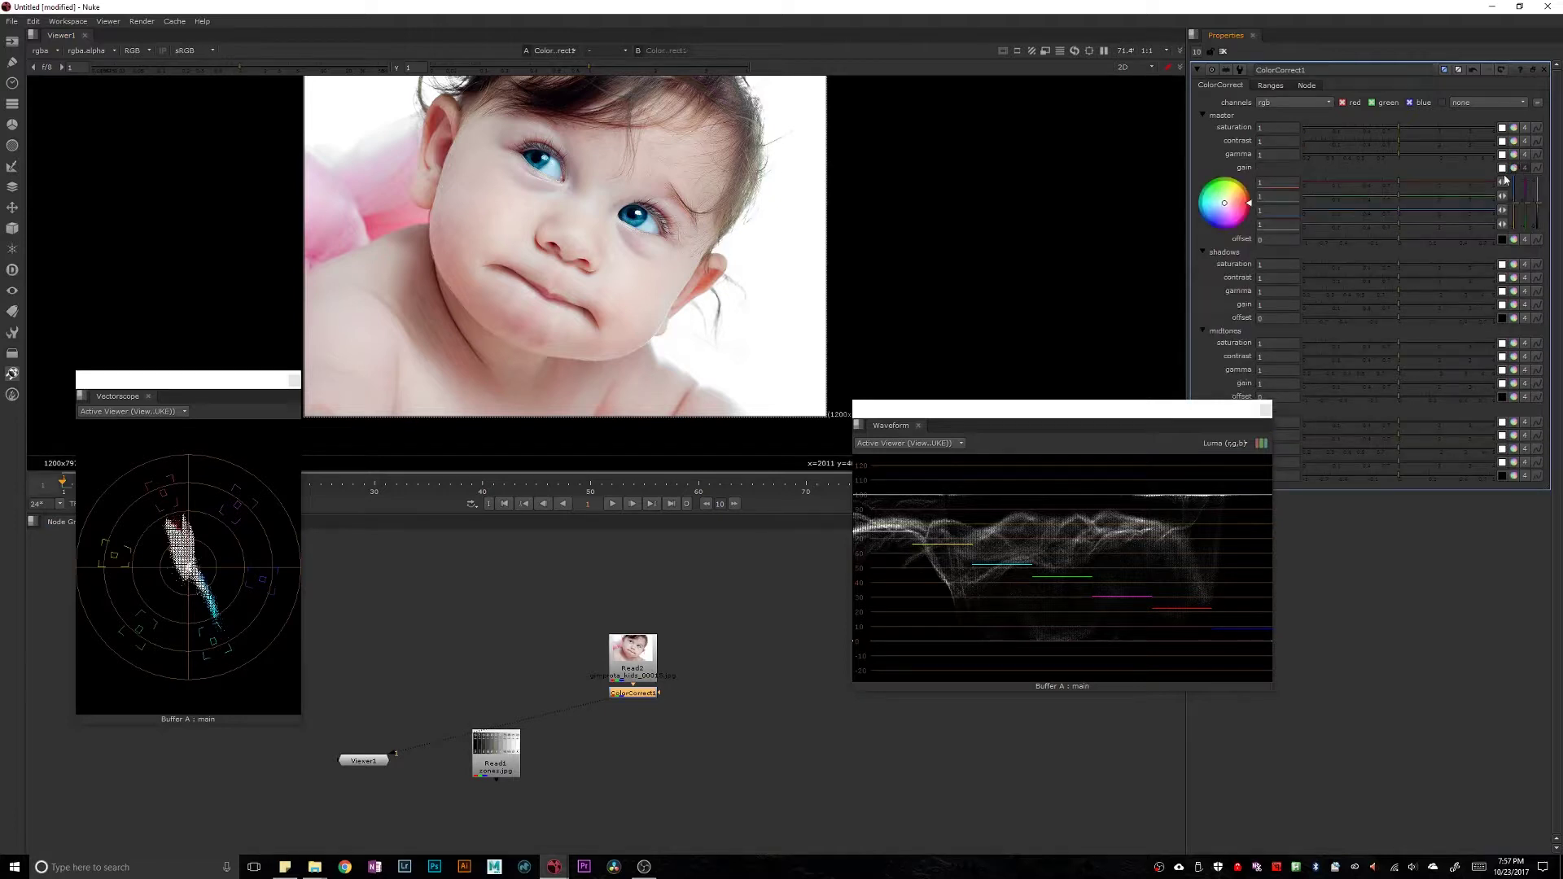
drag(1403, 188, 1413, 188)
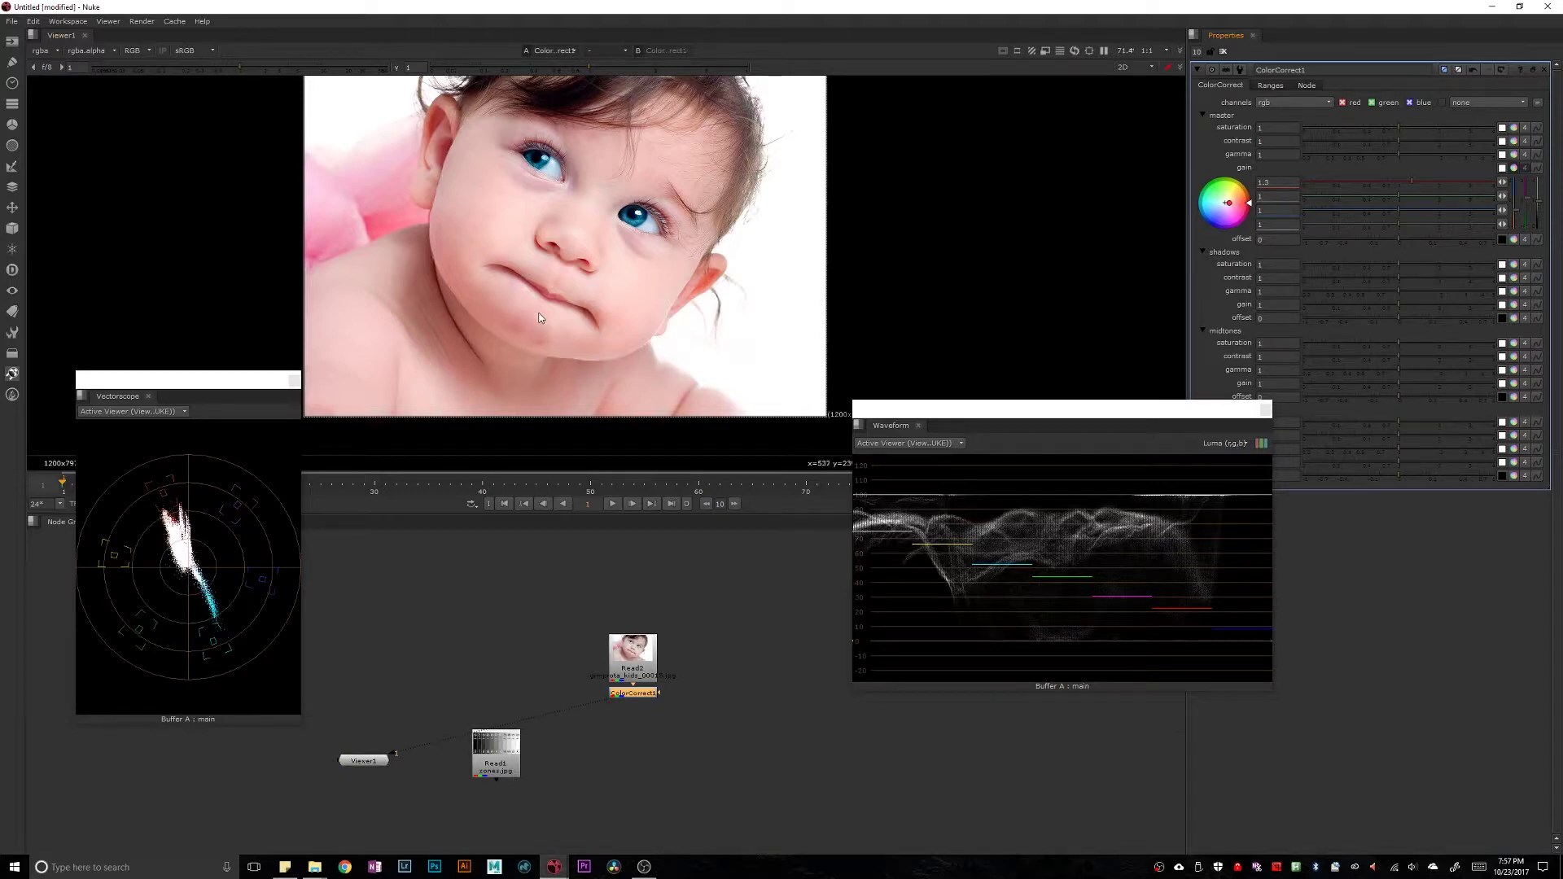
click(1515, 167)
mouse_move(1389, 184)
mouse_down()
mouse_move(1327, 184)
mouse_move(1419, 193)
mouse_move(1360, 199)
mouse_move(1408, 210)
mouse_move(1323, 214)
mouse_move(1393, 214)
mouse_up()
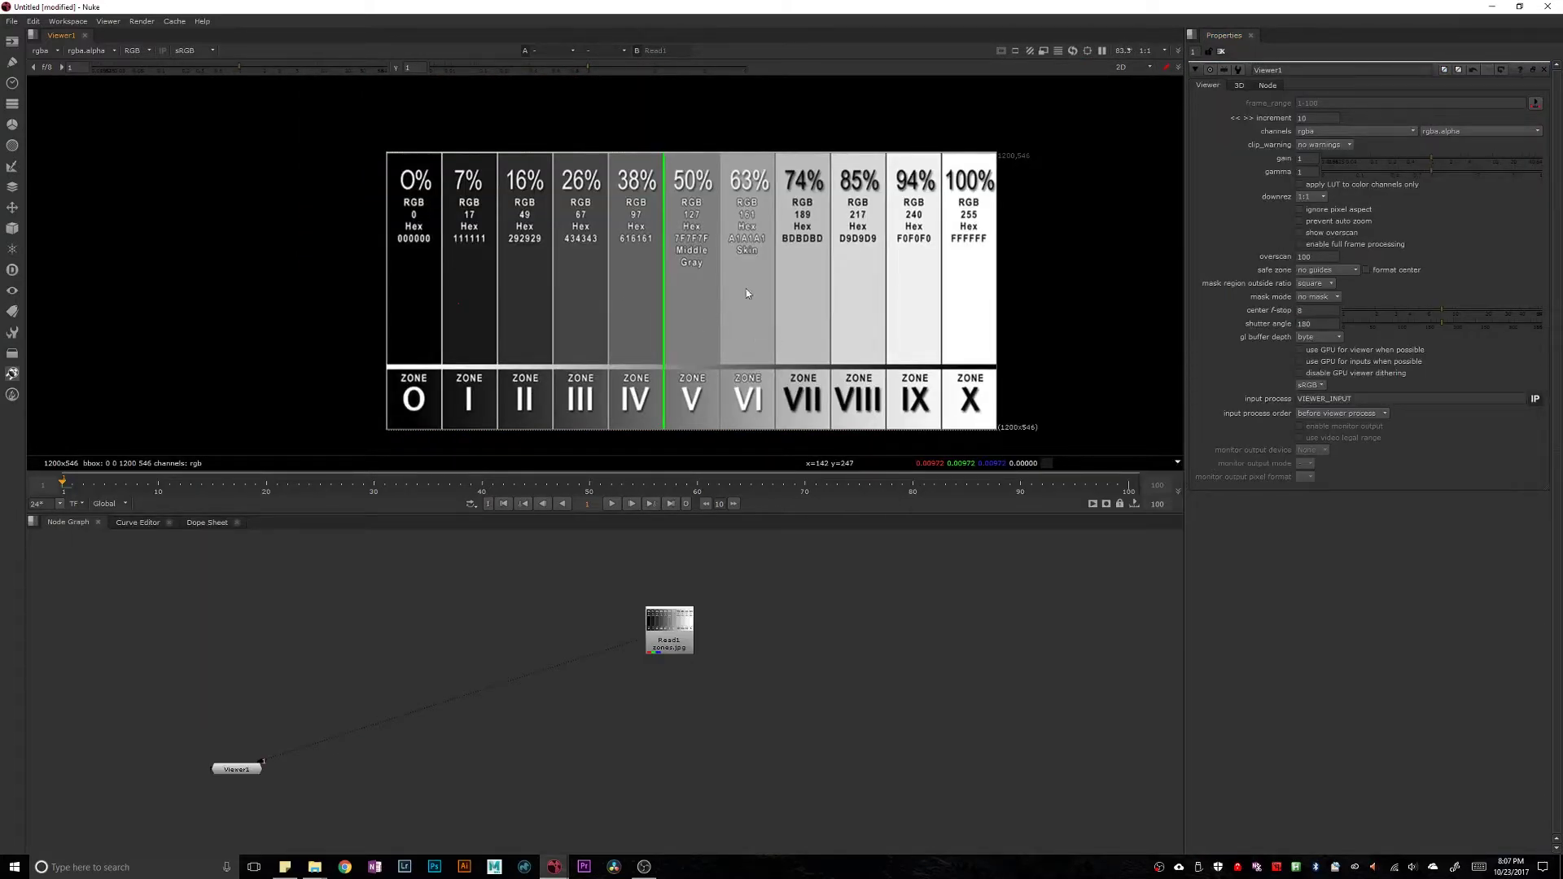
Set the Viewer's pixel colour read-out to Spotmeter for the zone chart.
middle_drag(775, 340, 761, 328)
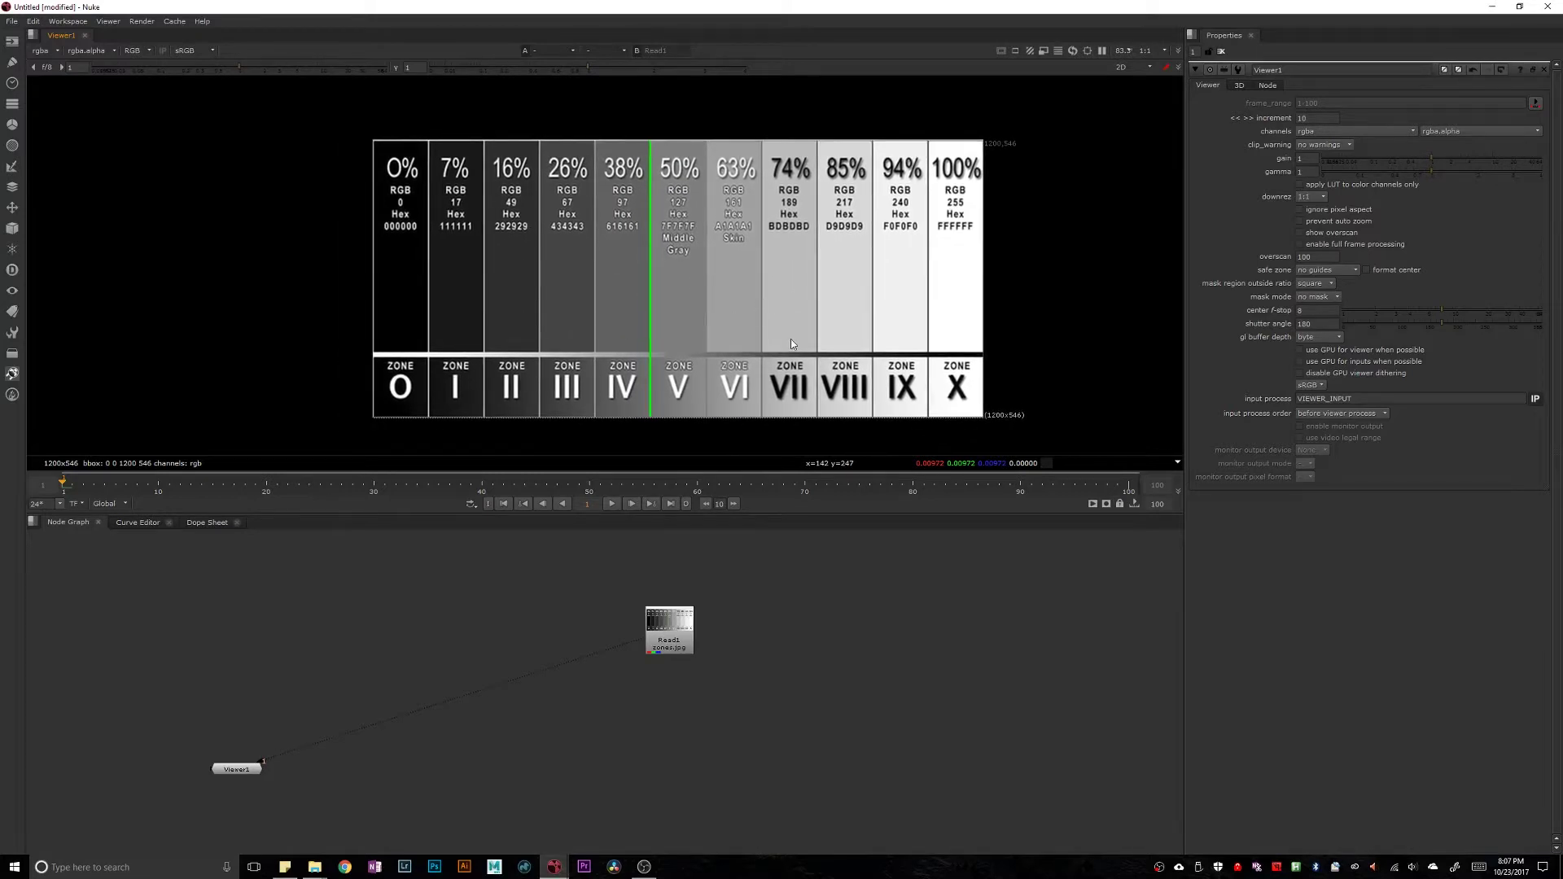
middle_drag(789, 339, 731, 343)
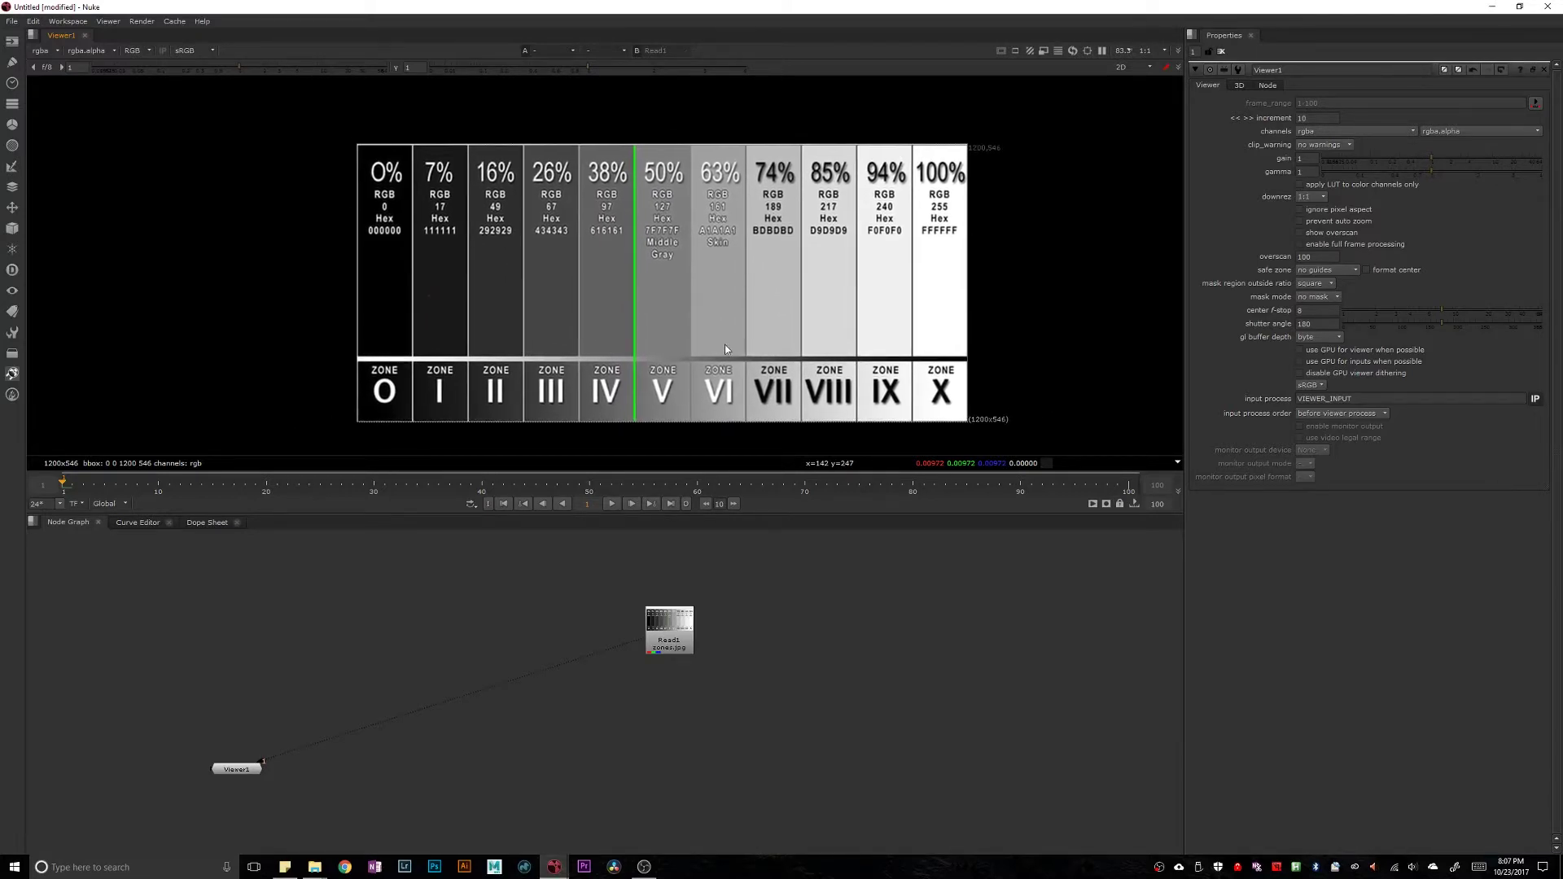
scroll(730, 344, up, 2)
click(1177, 462)
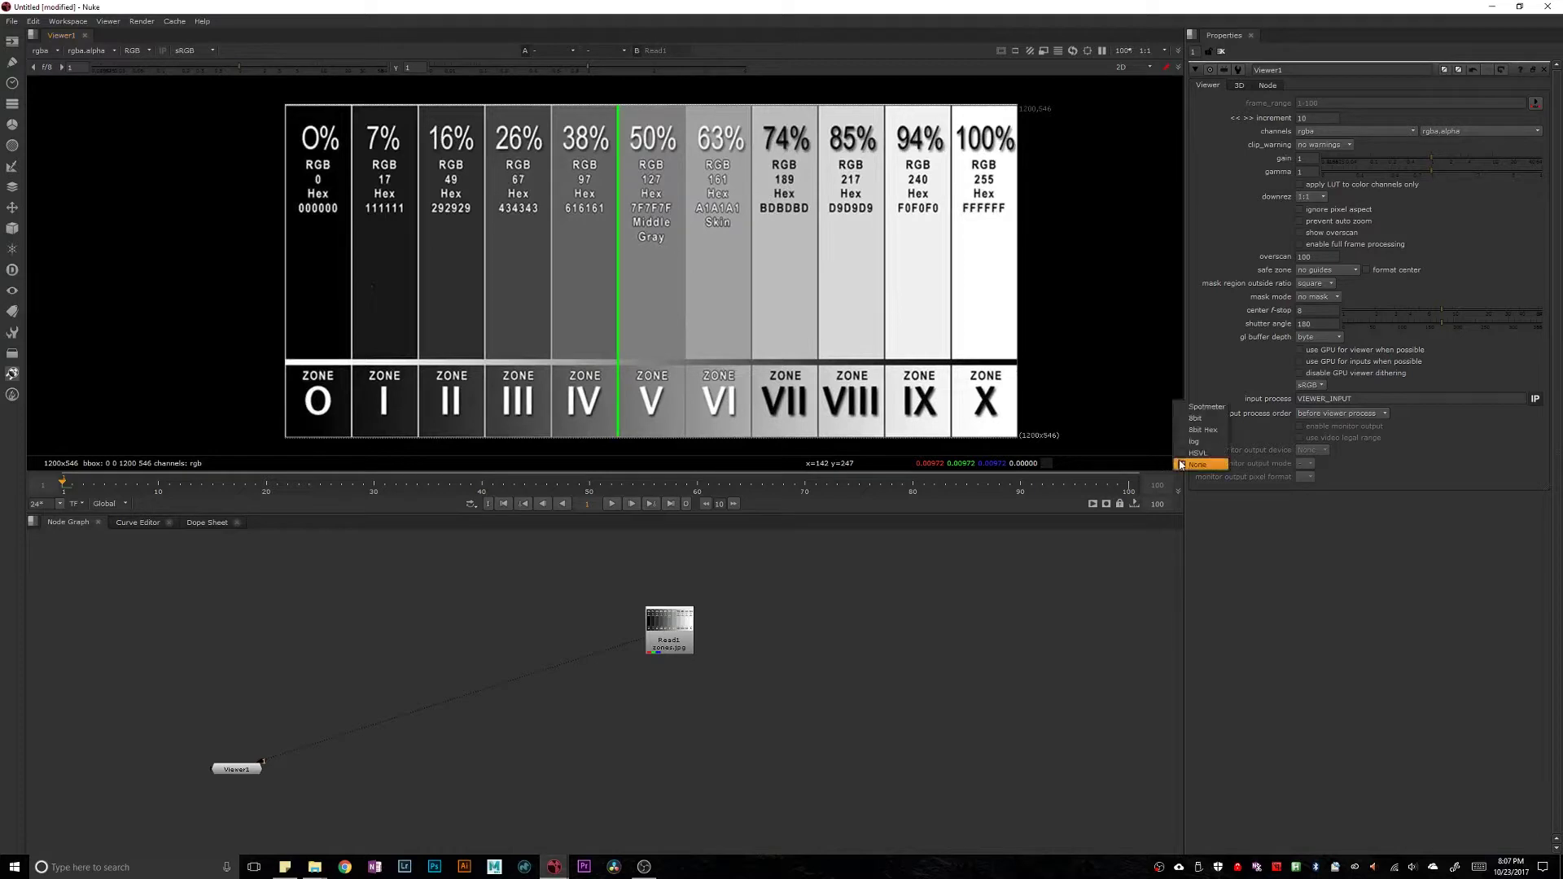
click(1200, 408)
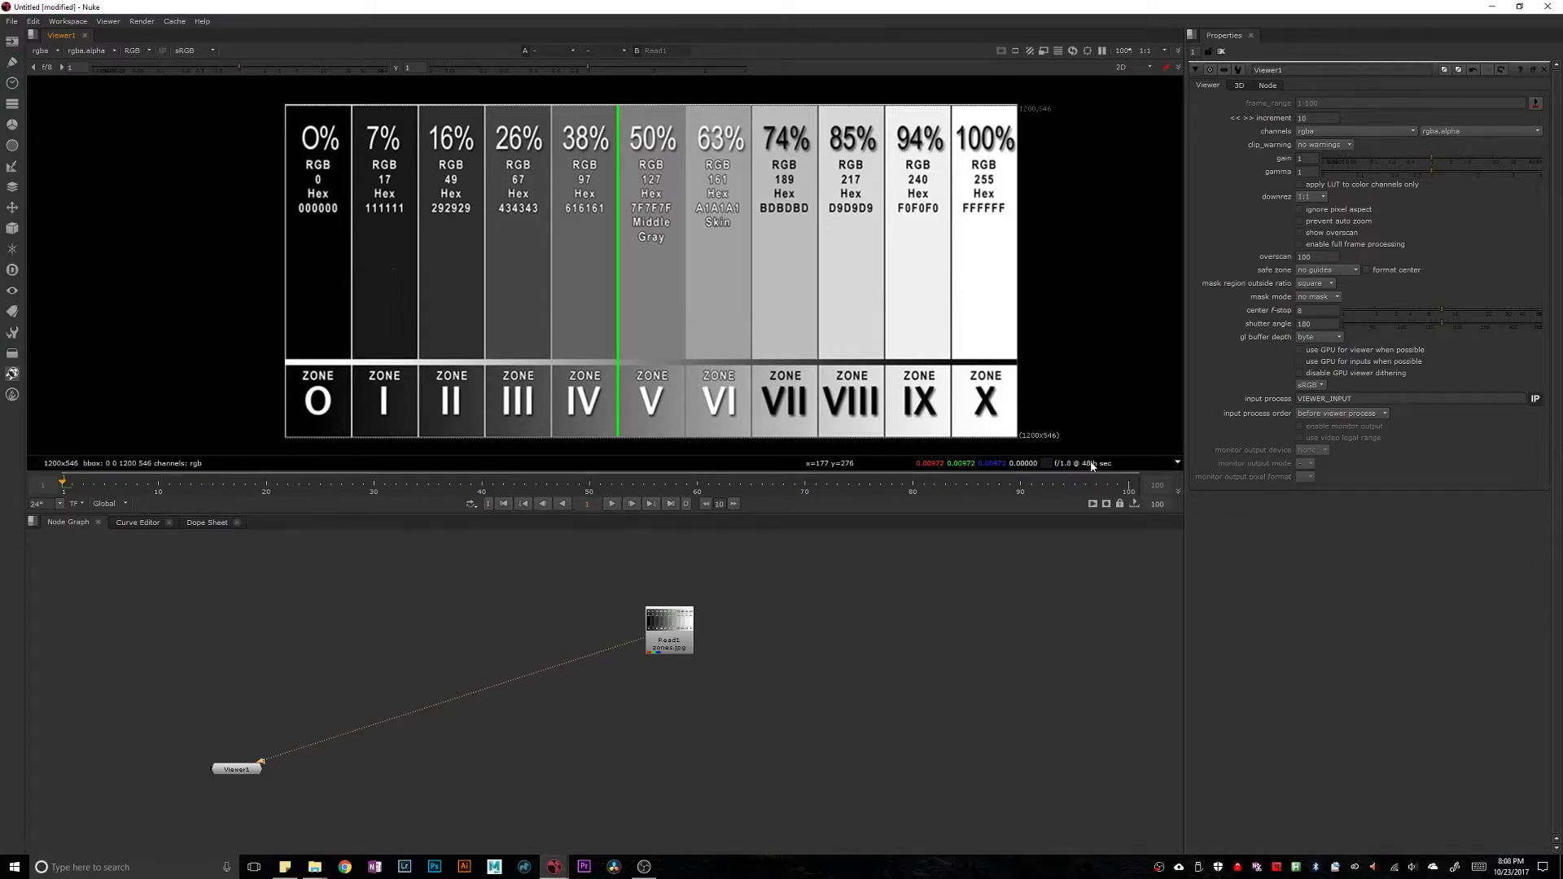
Sample the chart's zone VIII patch with the Spotmeter and set the Viewer's center F-stop to 0.
mouse_move(1094, 466)
middle_drag(1029, 363, 999, 363)
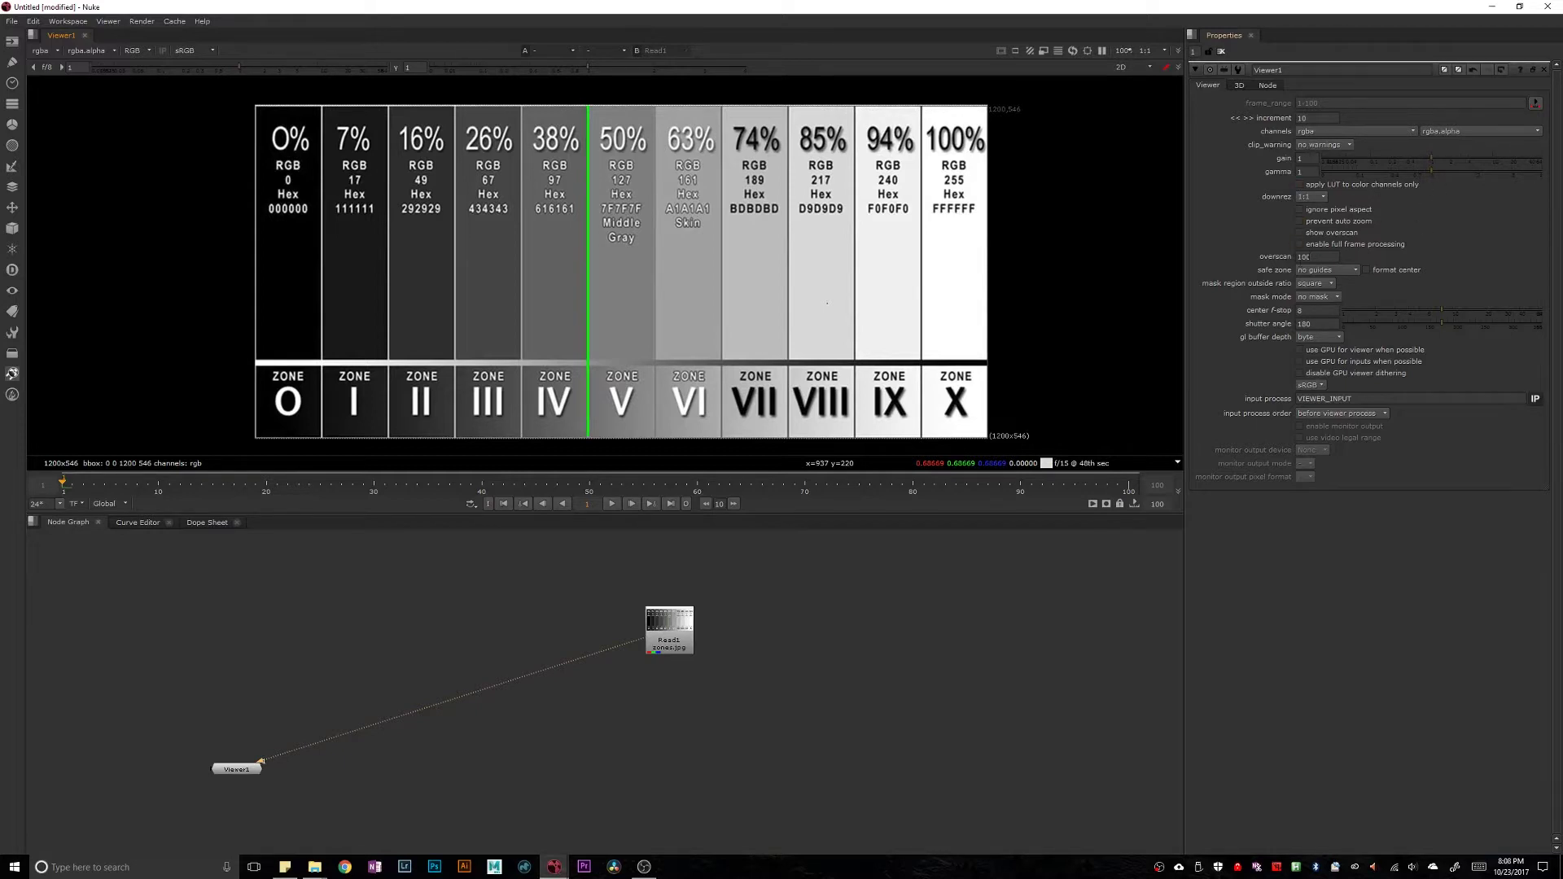
middle_drag(855, 200, 896, 203)
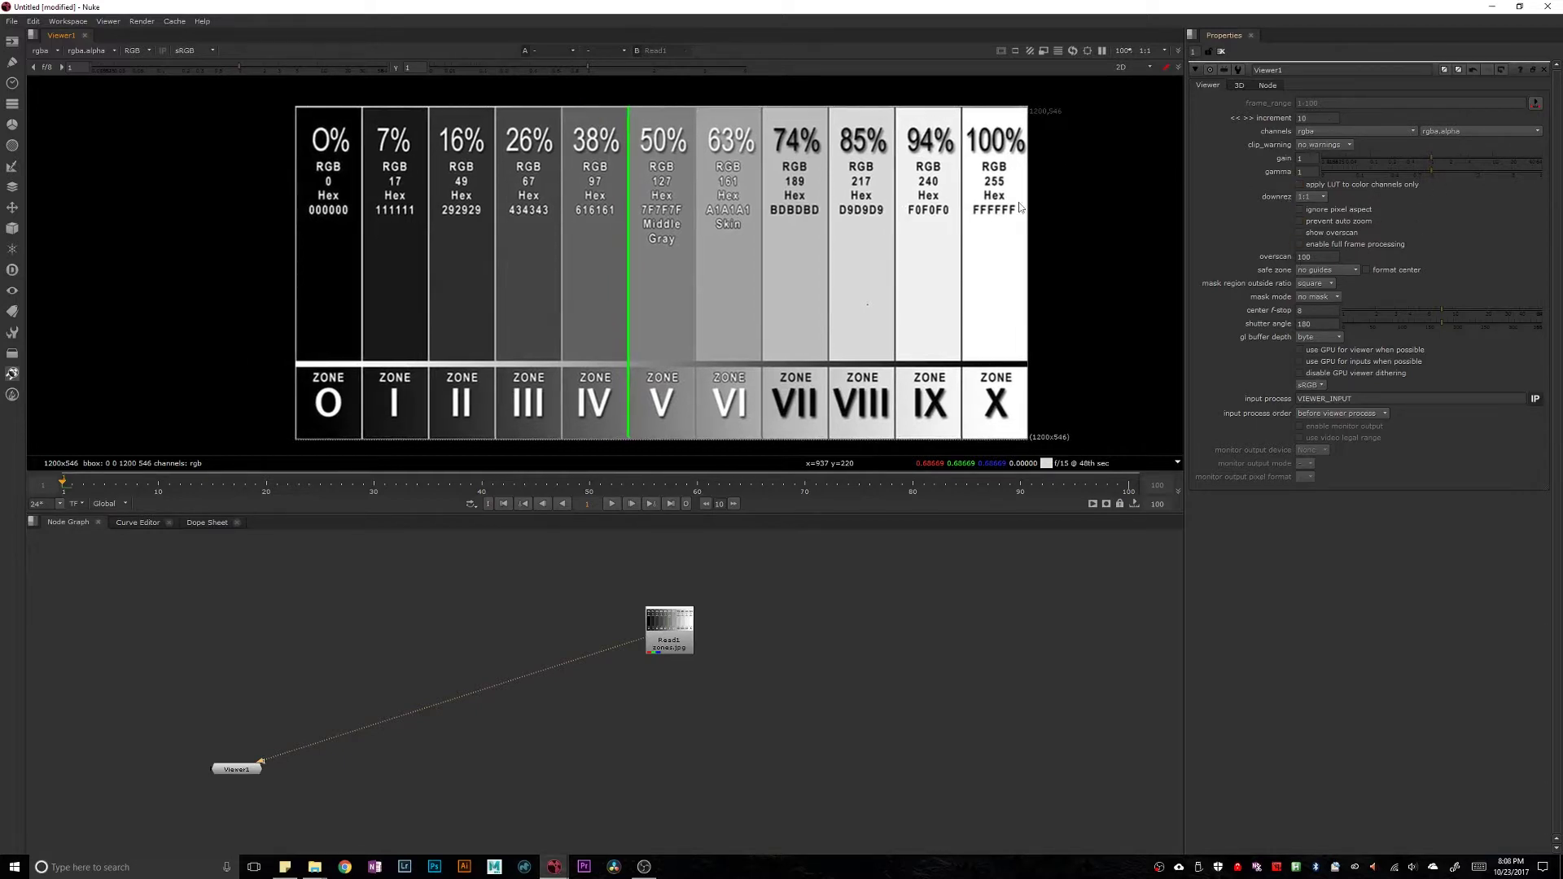
click(1289, 313)
middle_drag(639, 286, 666, 275)
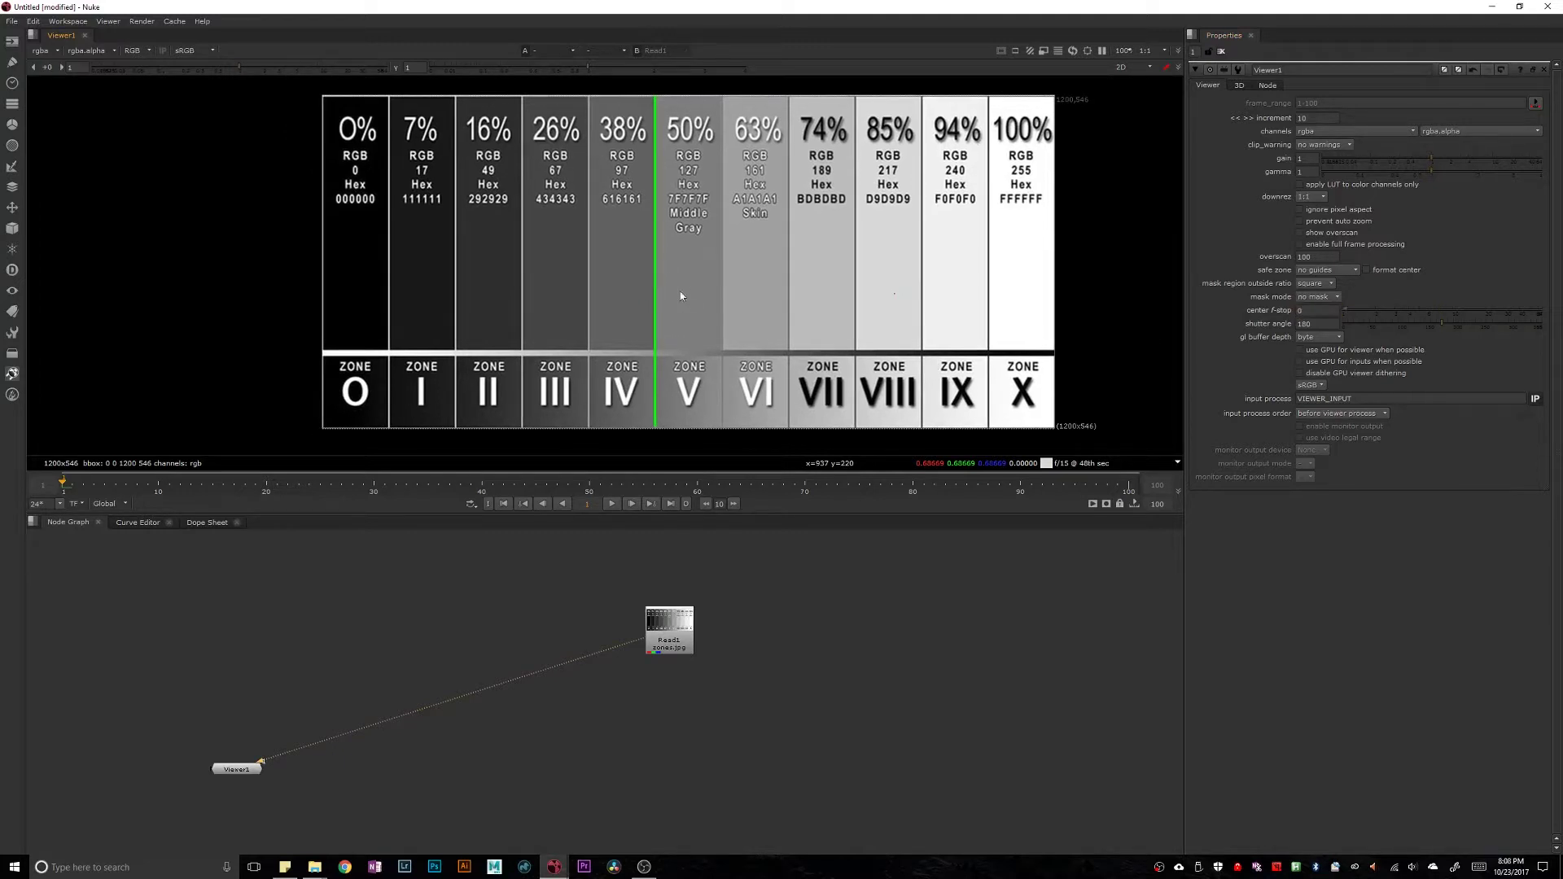
Sample the zone V, VI, VII, VIII and IX patches of the chart to read their EV values.
ctrl+shift+drag(674, 249, 706, 317)
ctrl+click(664, 277)
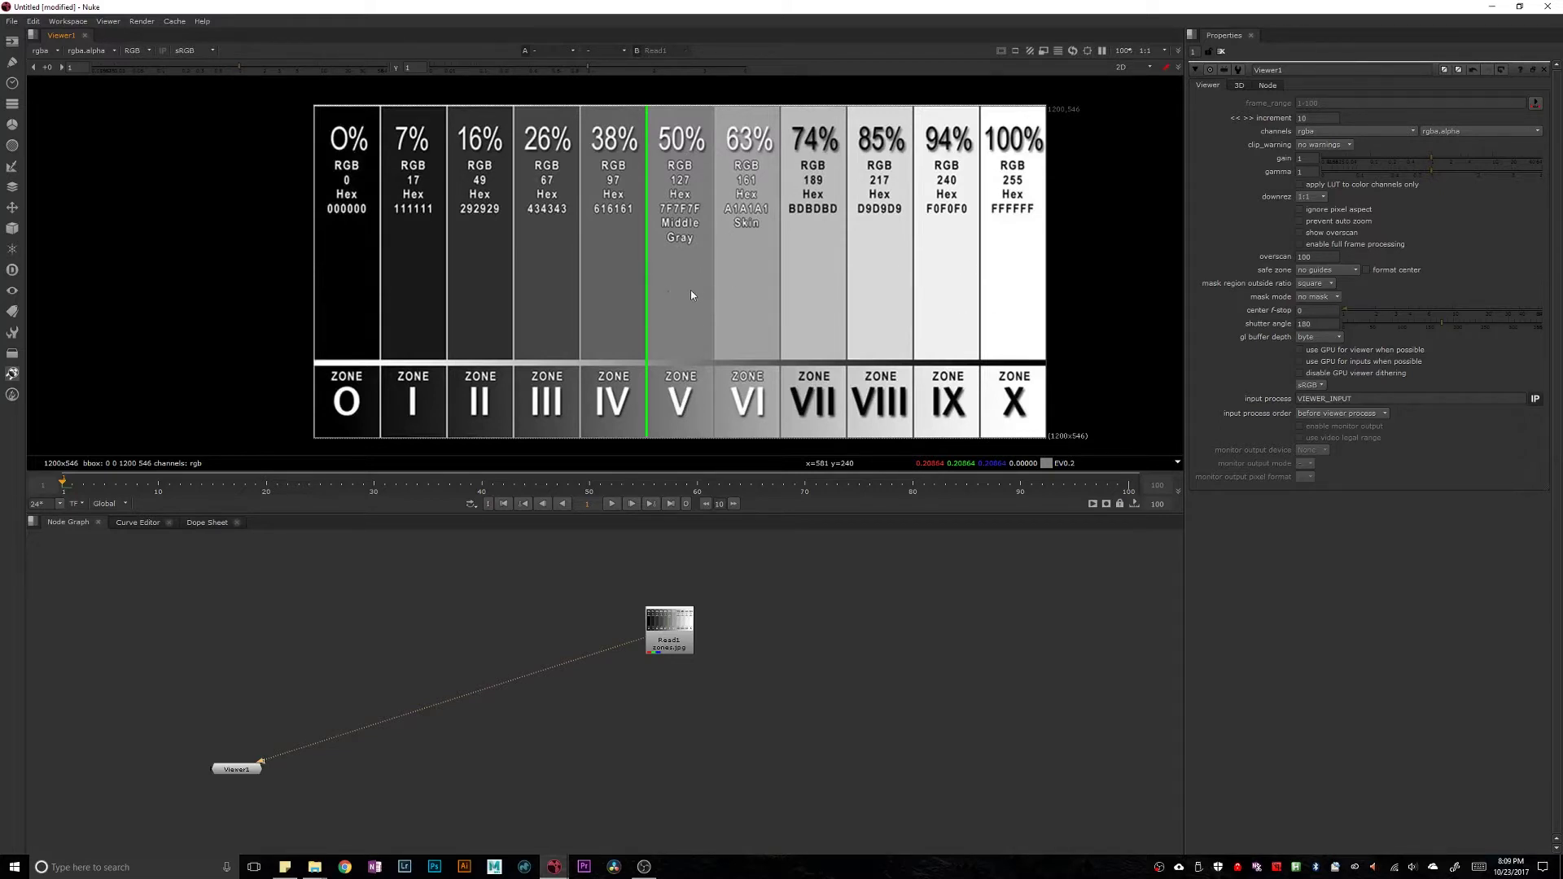
ctrl+shift+drag(659, 266, 701, 331)
ctrl+shift+drag(724, 245, 762, 339)
ctrl+shift+drag(802, 236, 834, 342)
ctrl+shift+drag(873, 252, 895, 340)
ctrl+click(932, 280)
Create a Constant node beside the zone chart's Read1 node and set its color to 0.18.
click(711, 654)
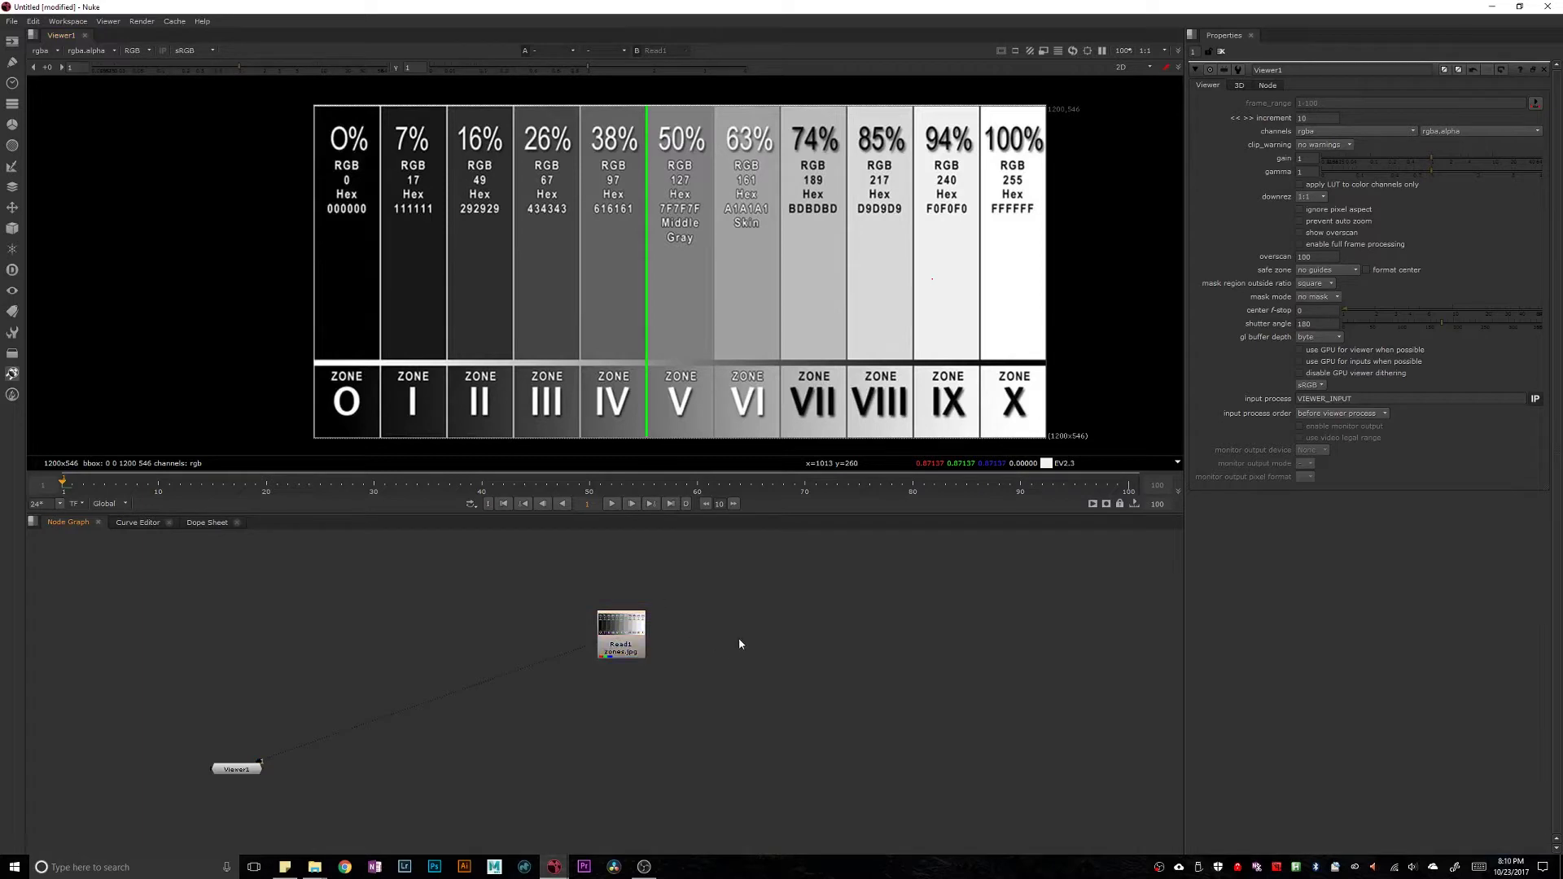
key(Tab)
text(contal)
key(BackSpace)
text(nt)
key(Return)
drag(723, 656, 729, 640)
click(1275, 115)
text(0.18)
key(Return)
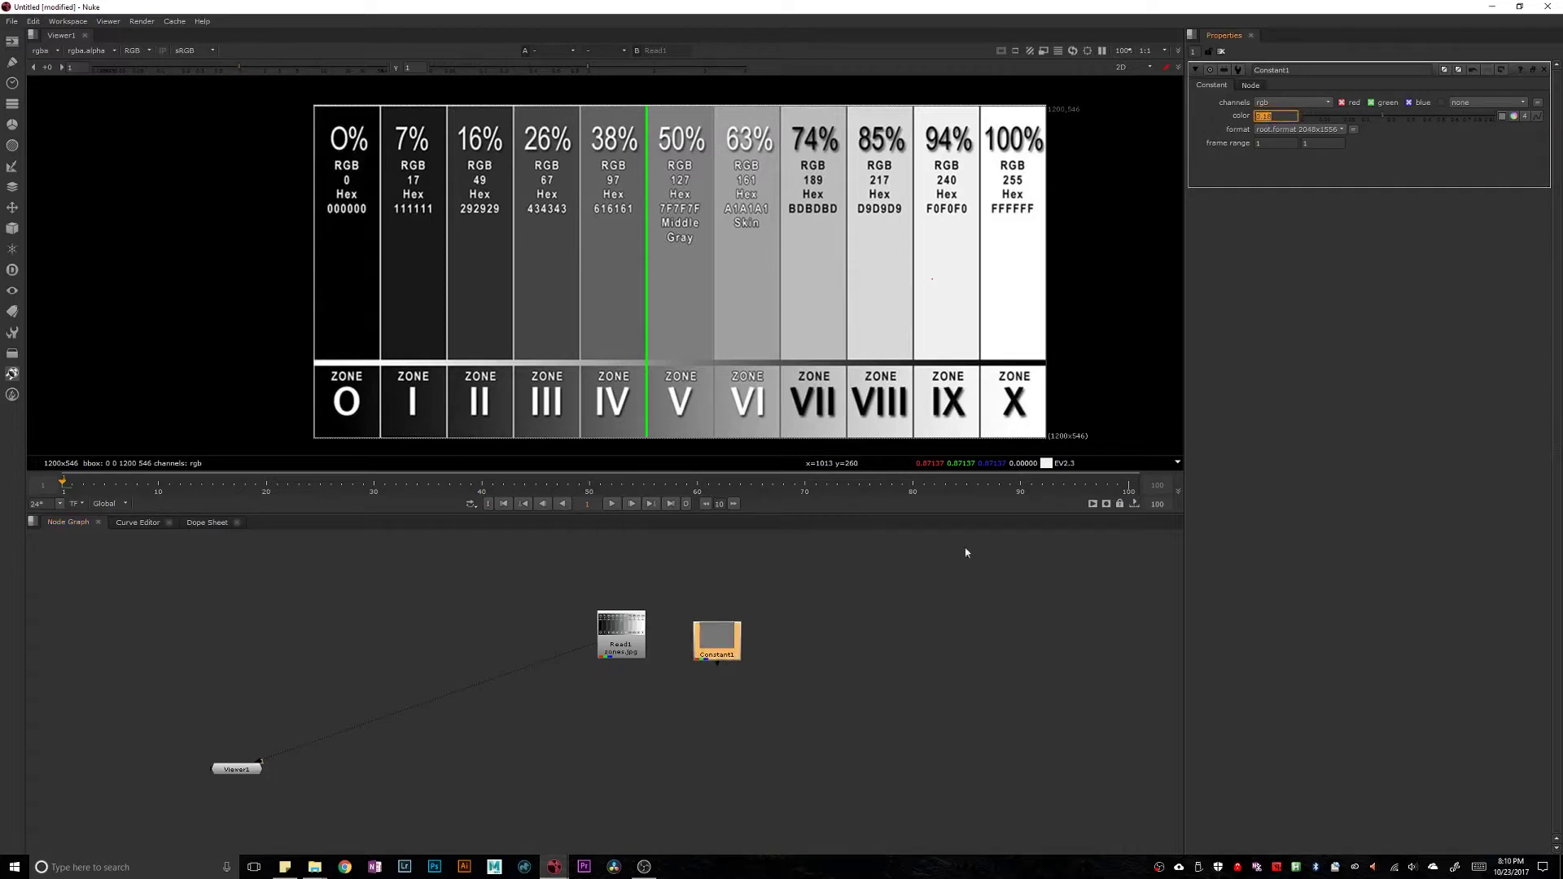
Display the Constant node in the Viewer and sample a rectangular region of its grey to read the EV.
drag(717, 646, 714, 626)
key(1)
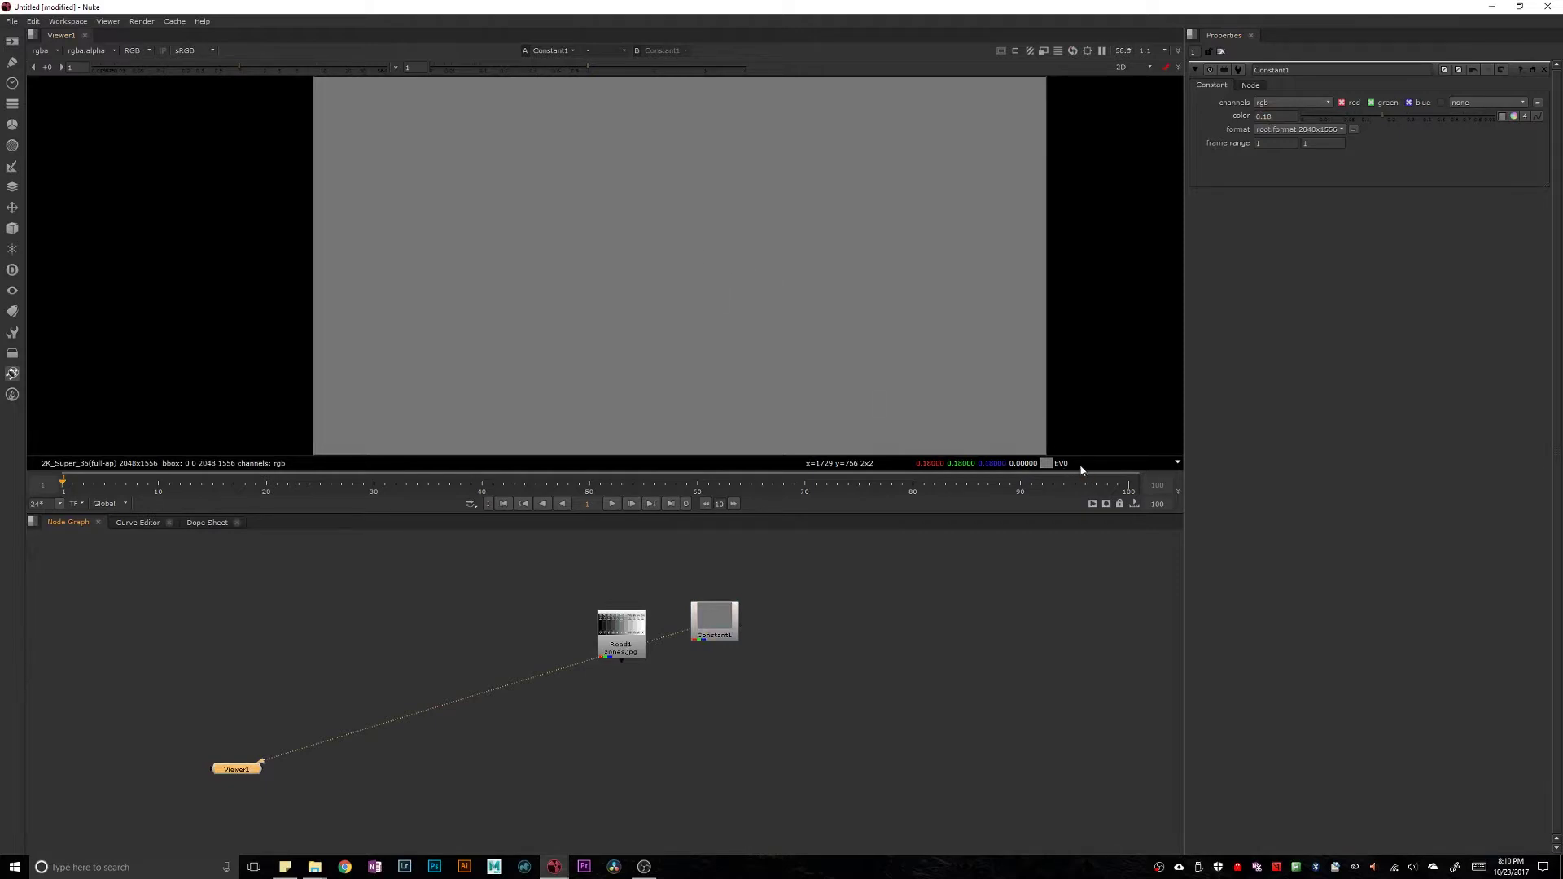
ctrl+drag(510, 196, 685, 324)
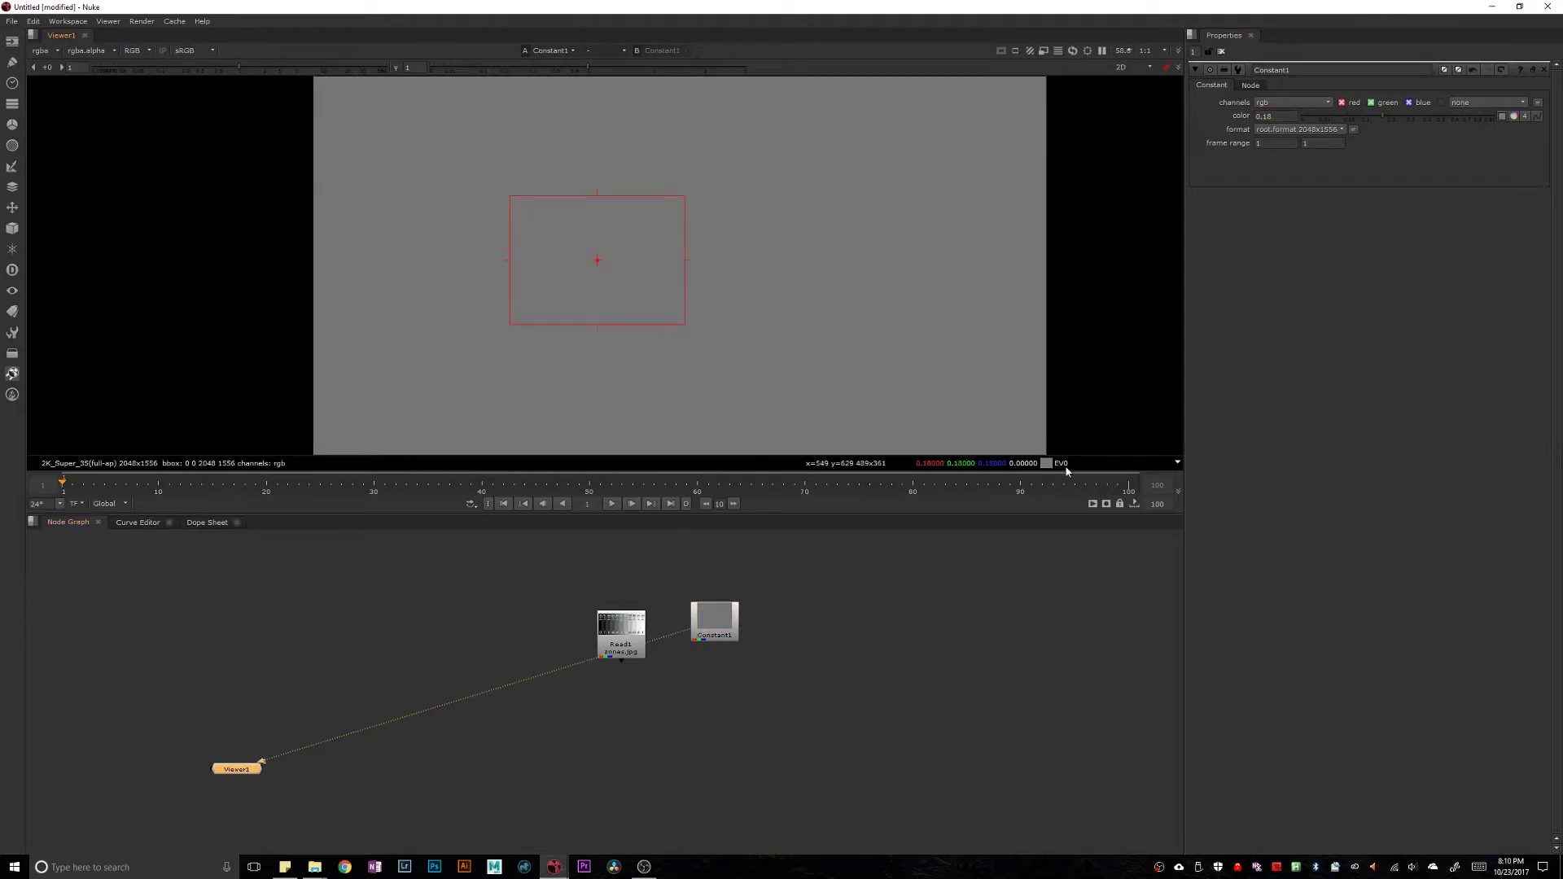
Add an Exposure node below the Constant and set it to adjust in Stops.
click(710, 635)
key(Tab)
text(exp)
key(Return)
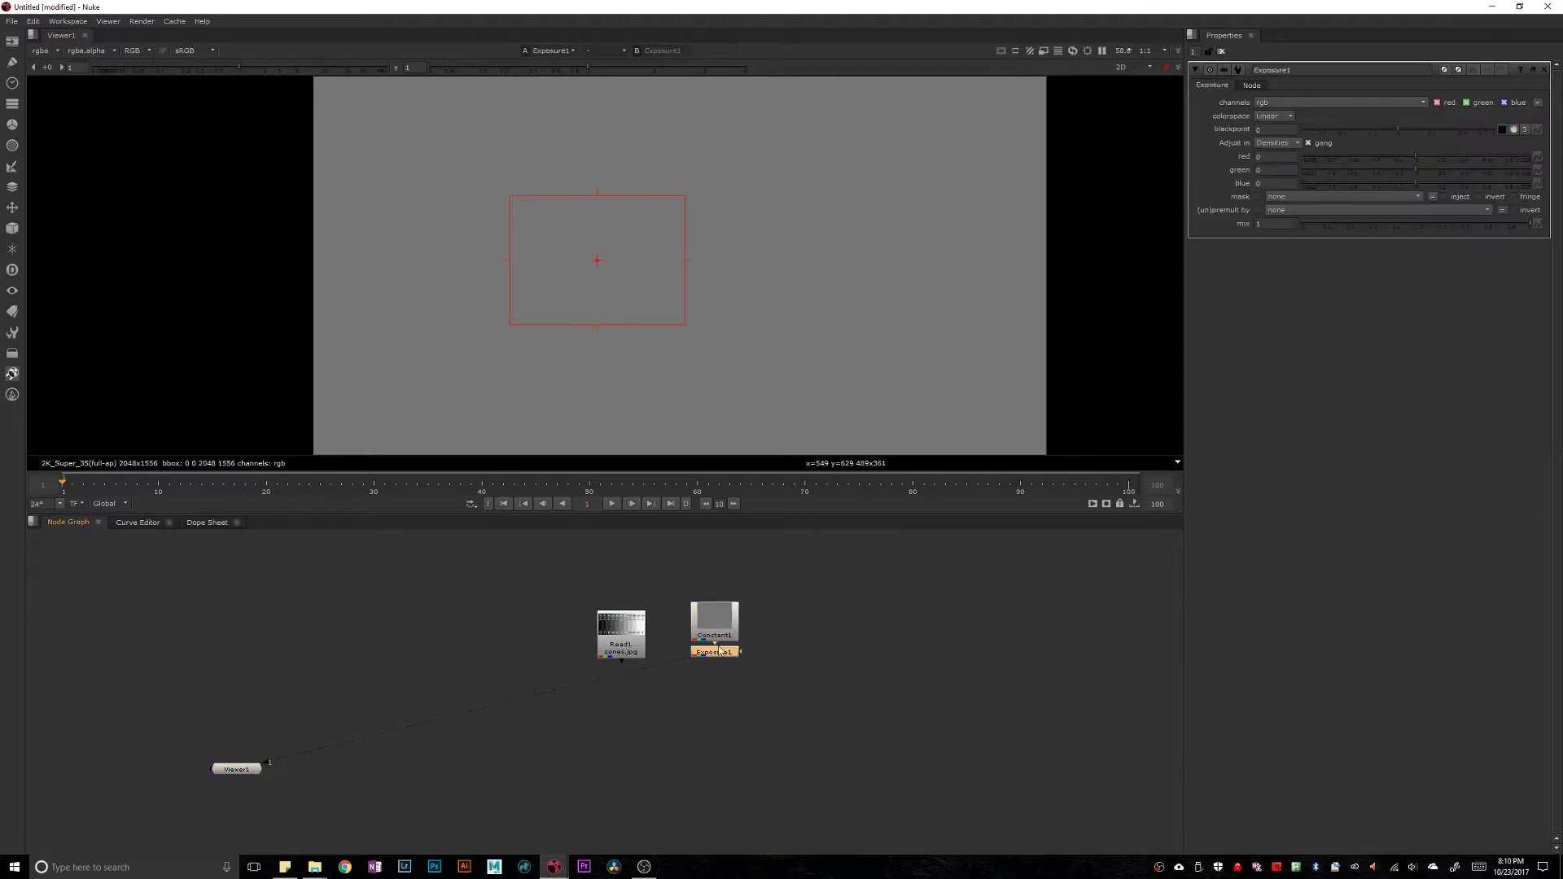
click(1276, 142)
click(1263, 150)
click(1262, 147)
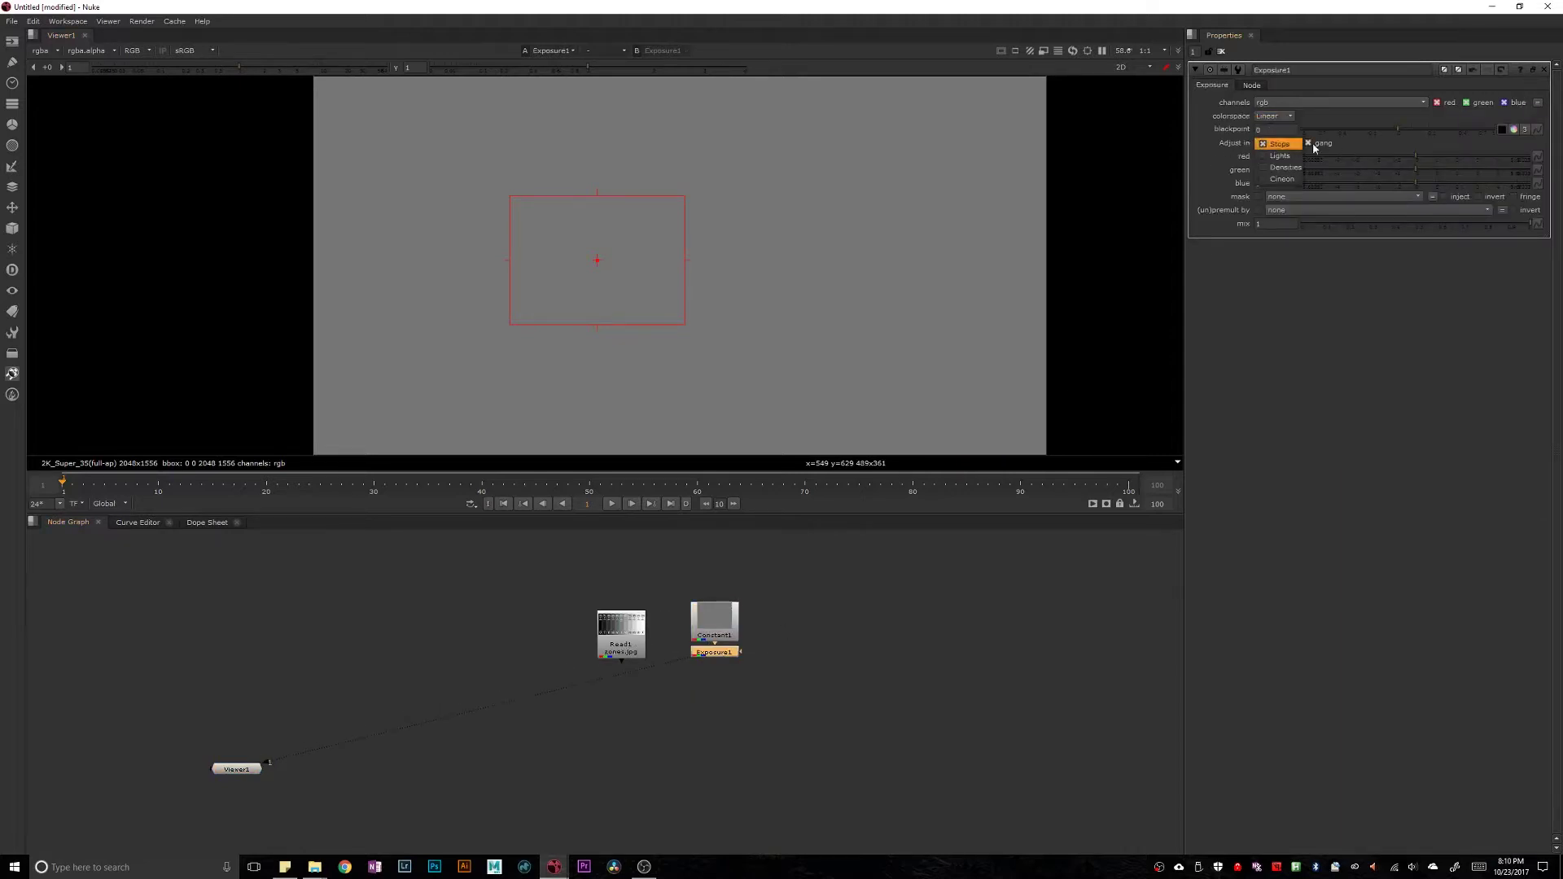
click(1270, 144)
click(1274, 144)
click(1277, 144)
key(Tab)
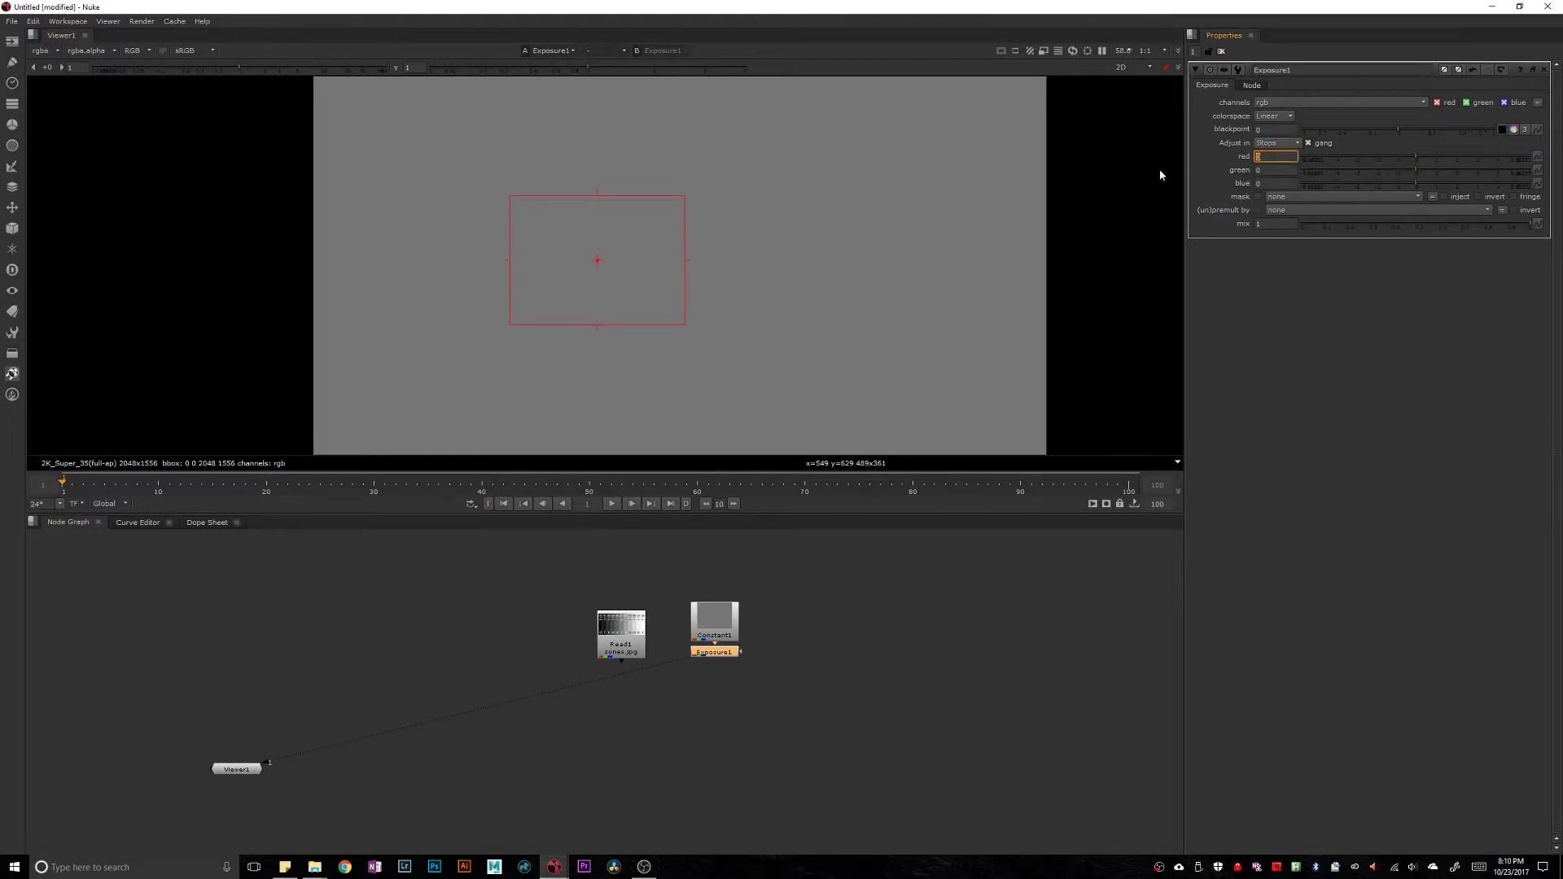
Set the ganged exposure to 1 stop and sample a rectangular region near the middle of the grey image.
text(1)
key(Return)
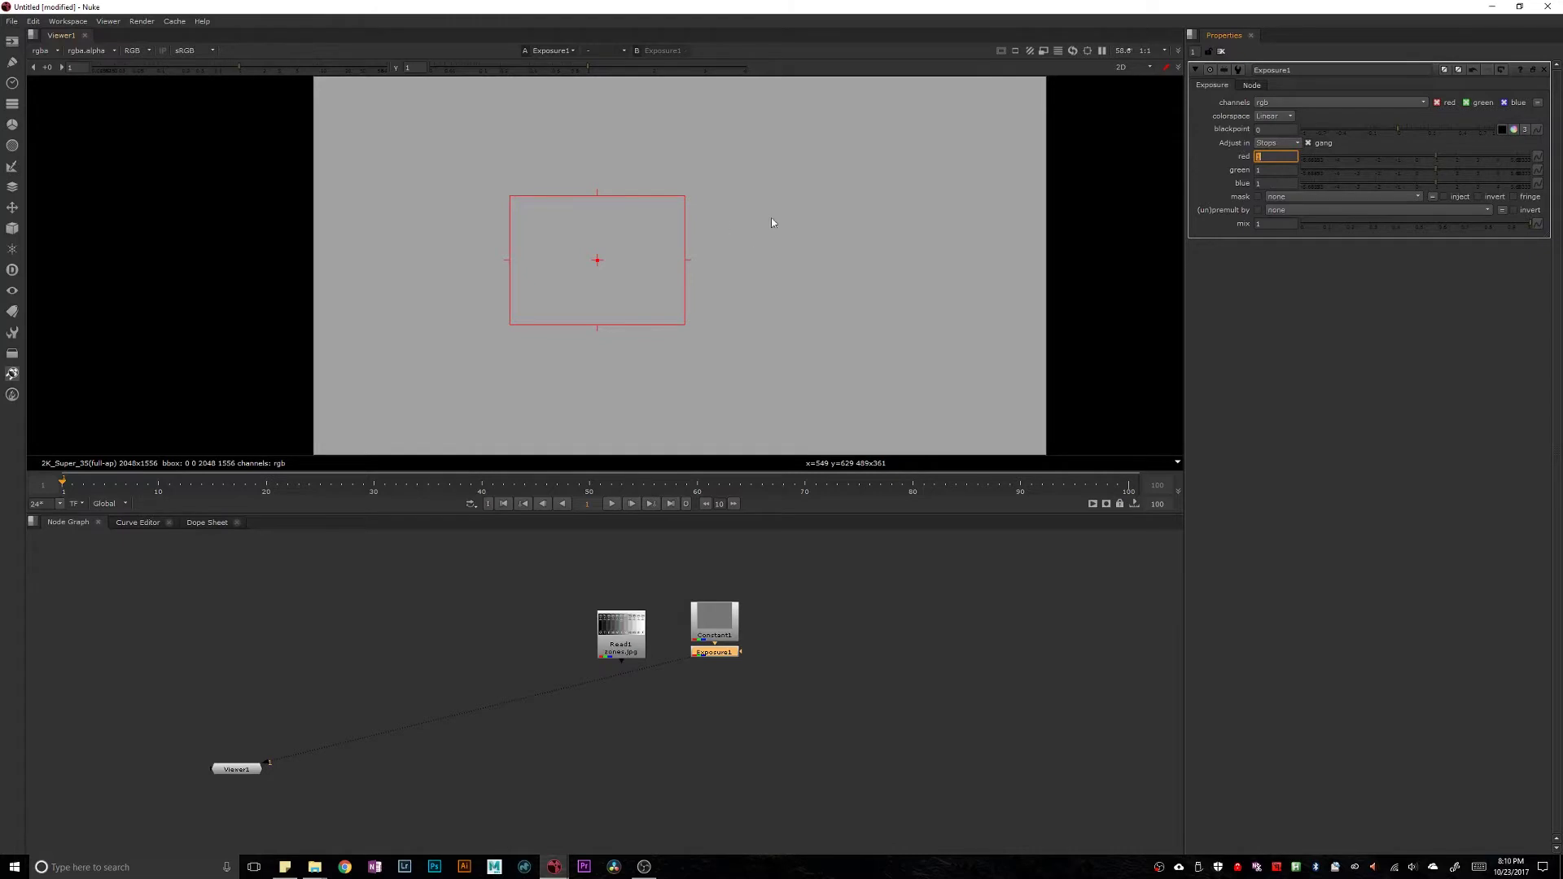
middle_drag(681, 433, 767, 442)
click(689, 621)
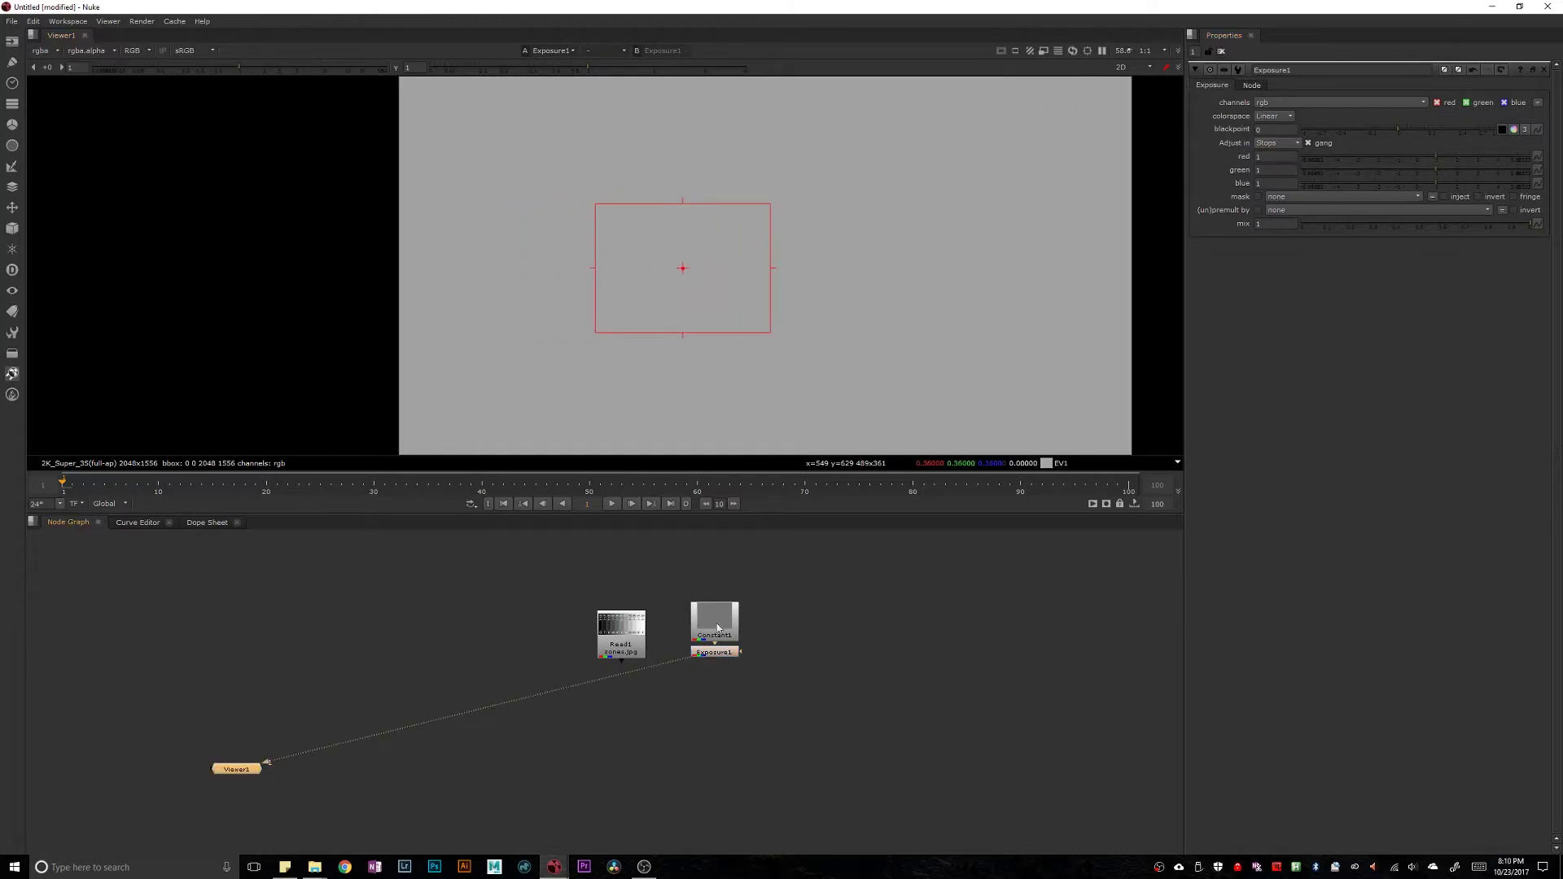
drag(715, 209, 868, 350)
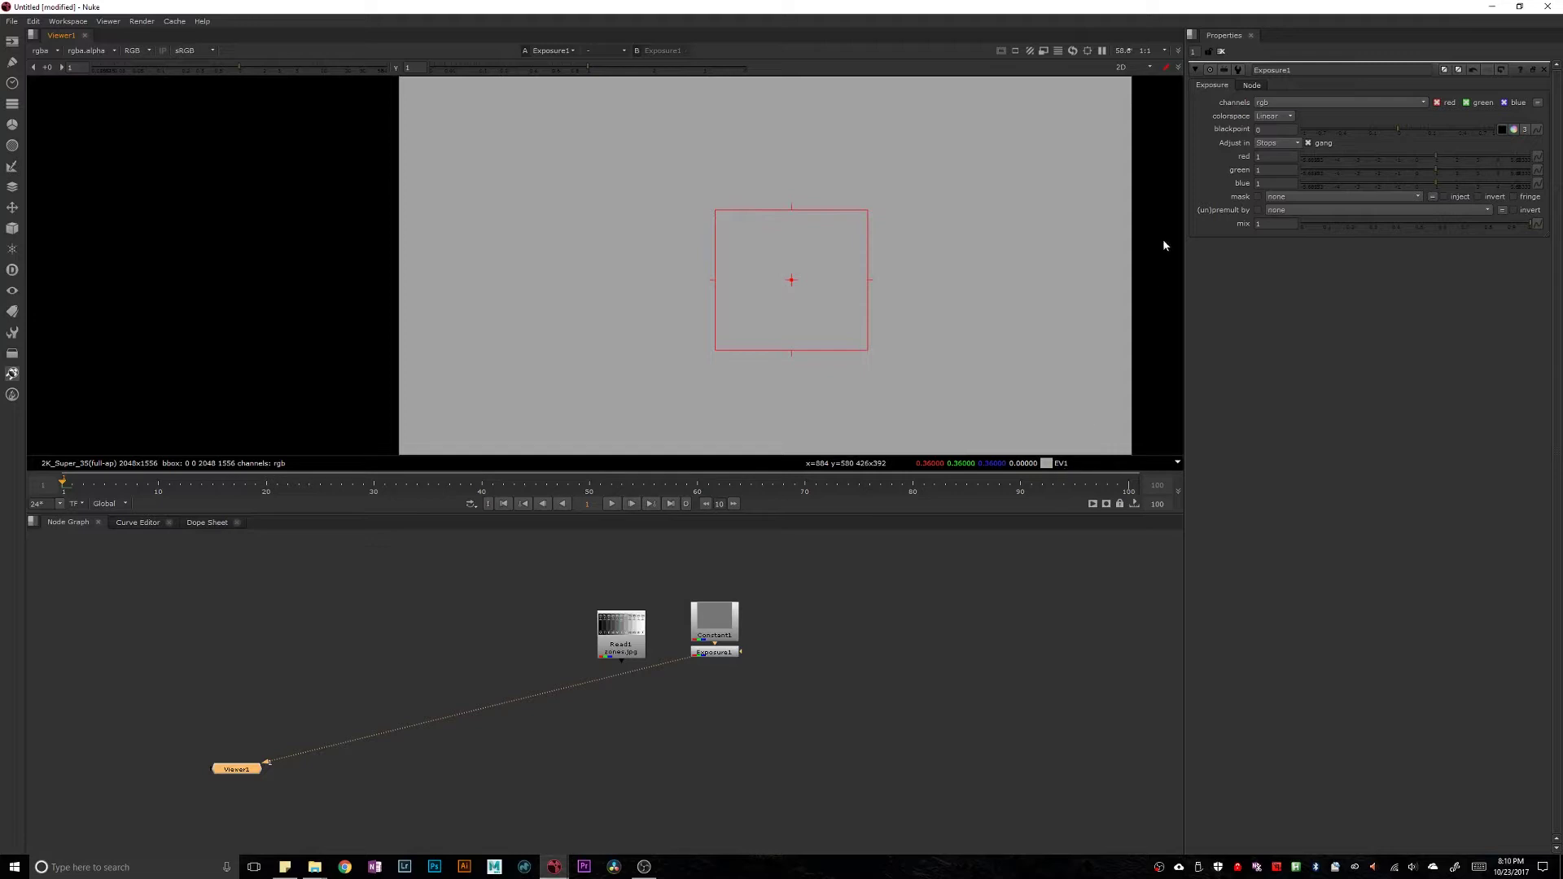
Set the Exposure node's ganged channels to 2 stops.
click(1275, 147)
text(2)
key(Tab)
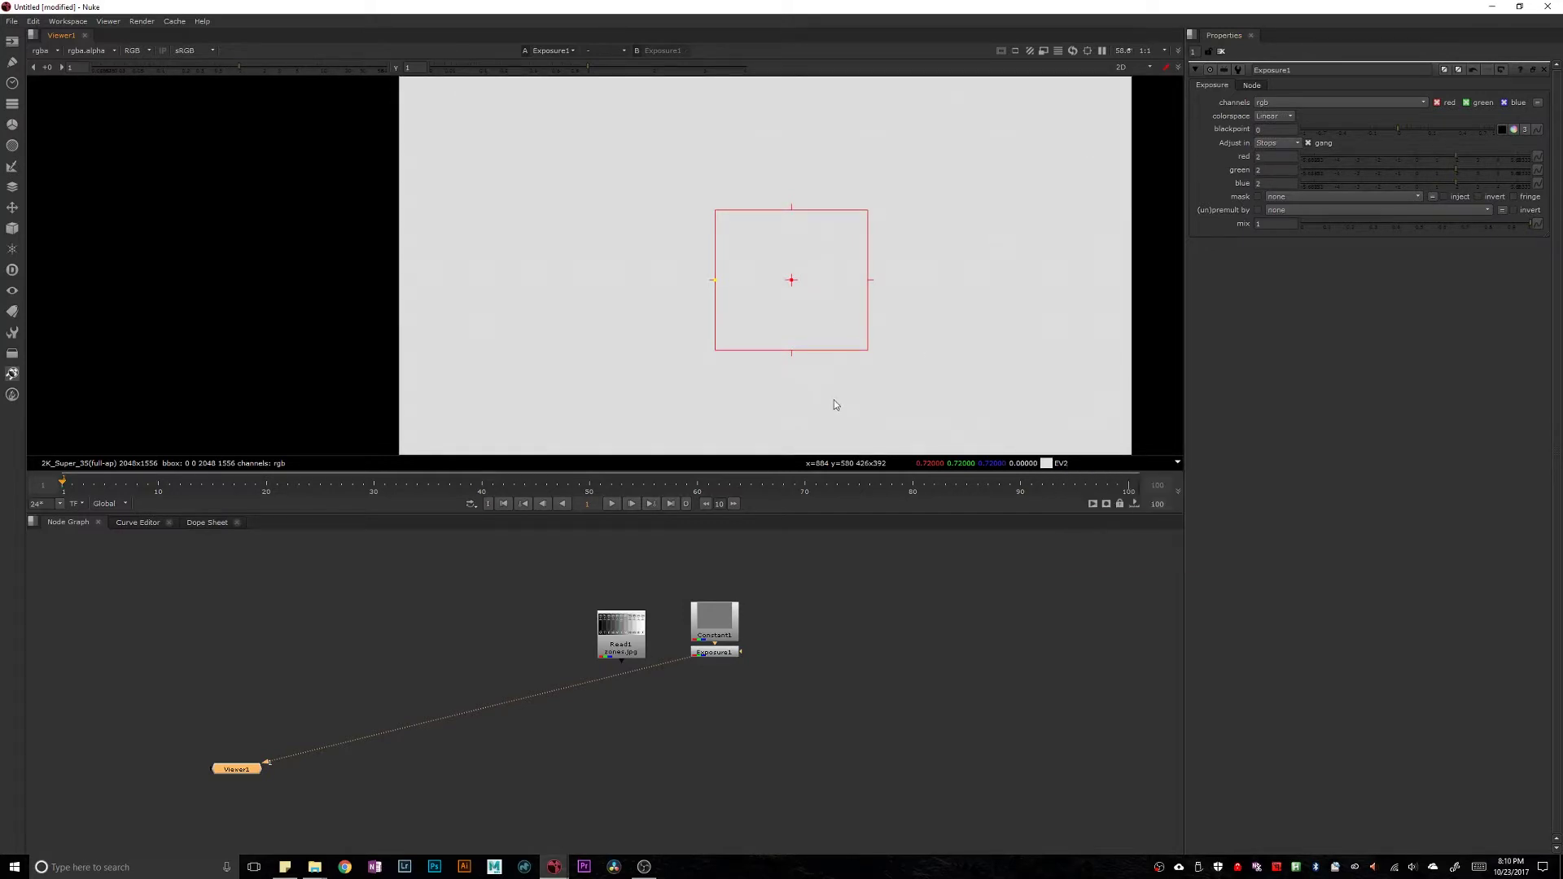
middle_drag(992, 446, 933, 436)
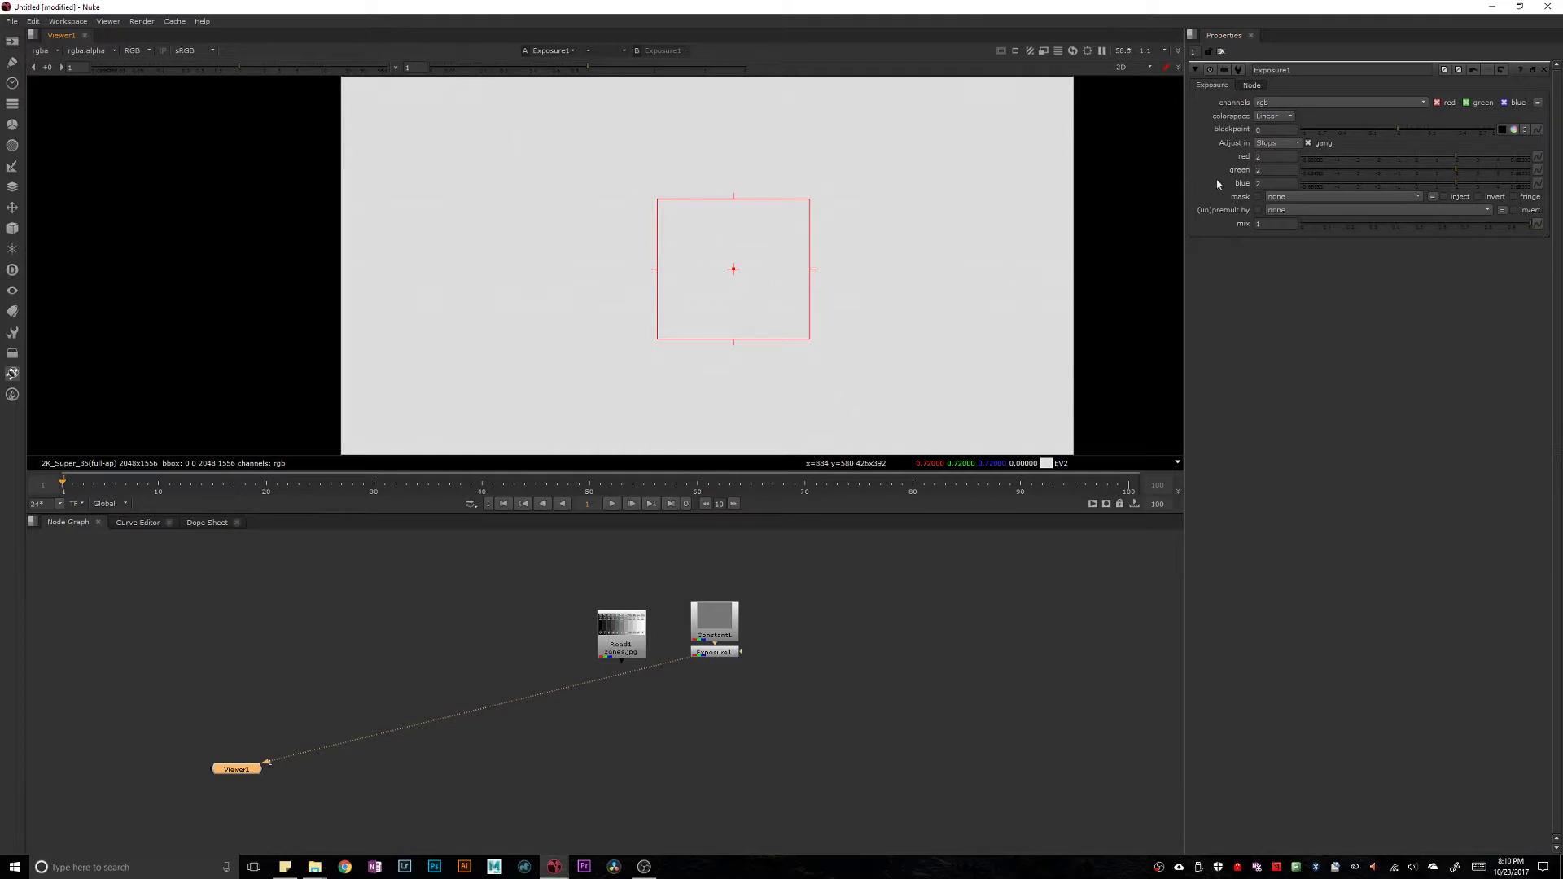
Set the Exposure node's ganged channels to -1 stop.
double_click(1273, 169)
text(-1)
key(Return)
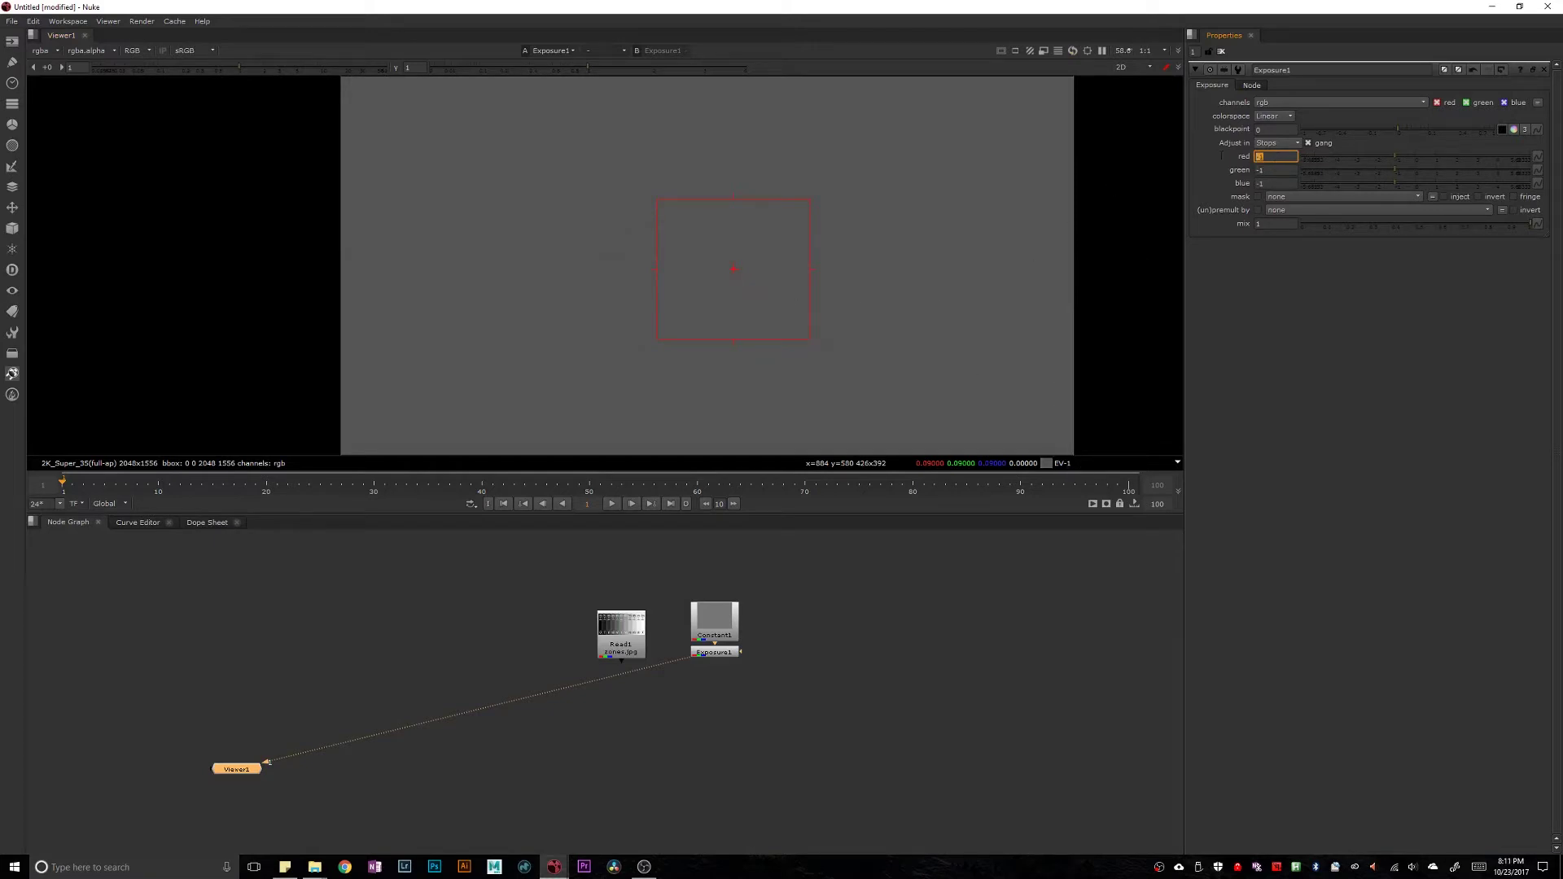
Set the Exposure node's ganged channels to -2 stops.
text(-2)
key(Return)
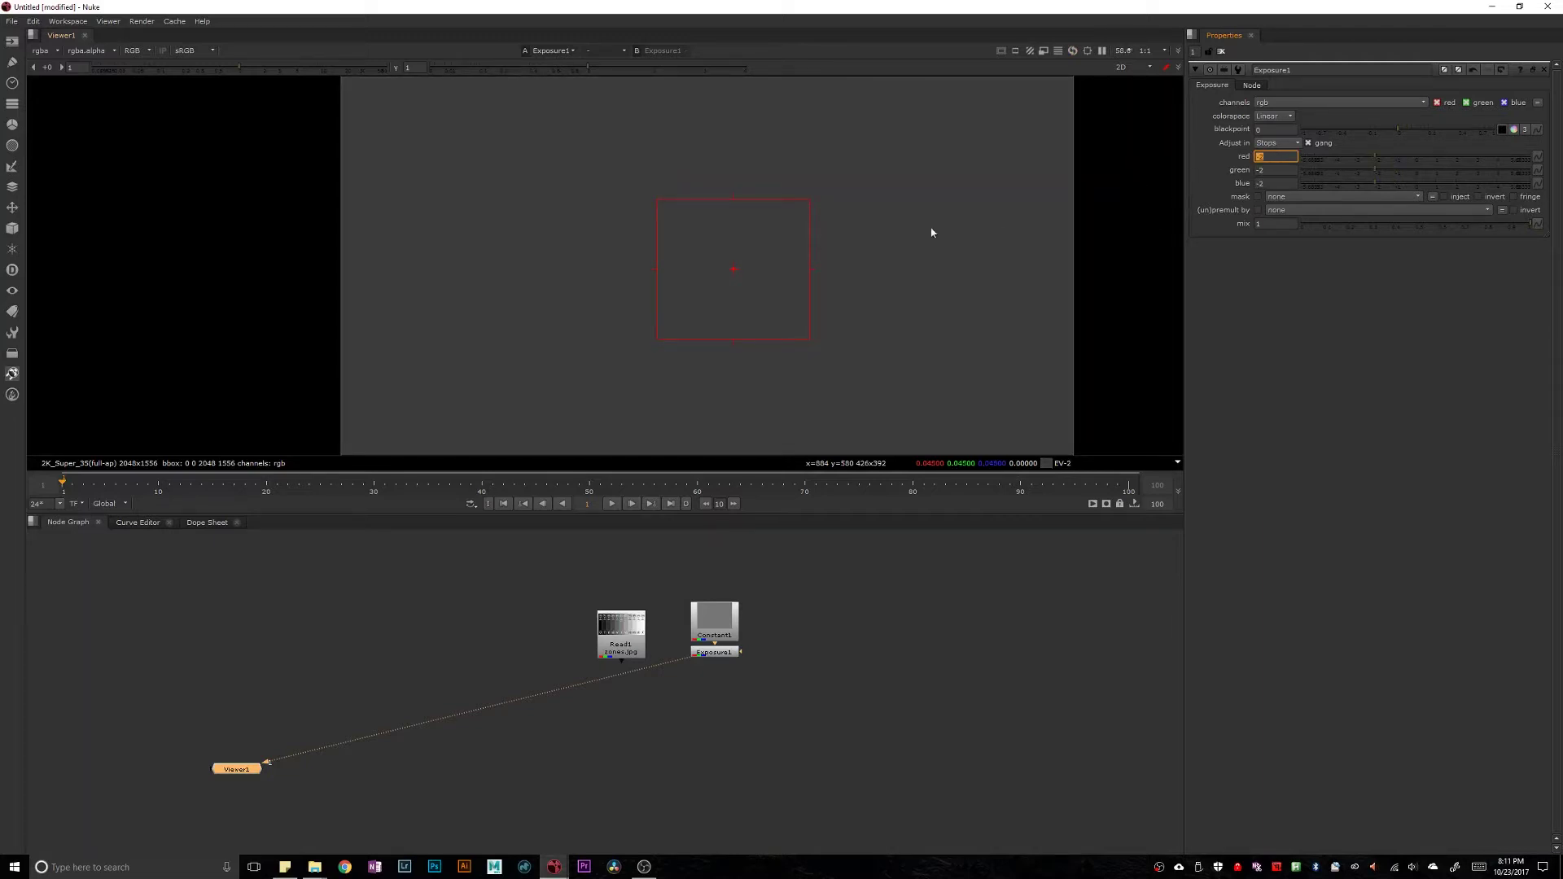
middle_drag(776, 244, 660, 258)
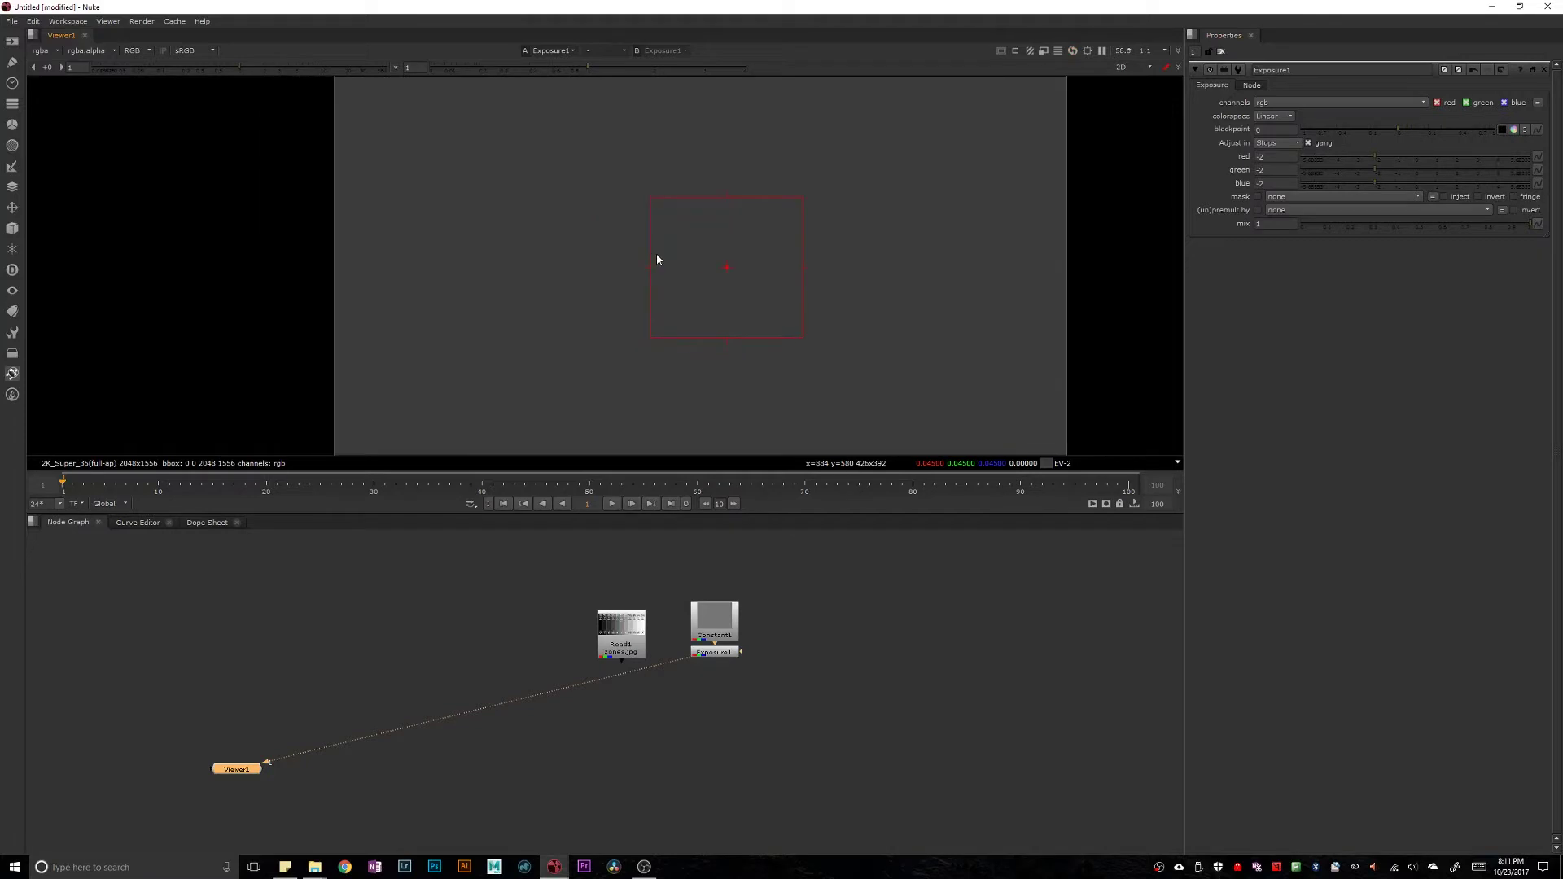
scroll(727, 283, down, 1)
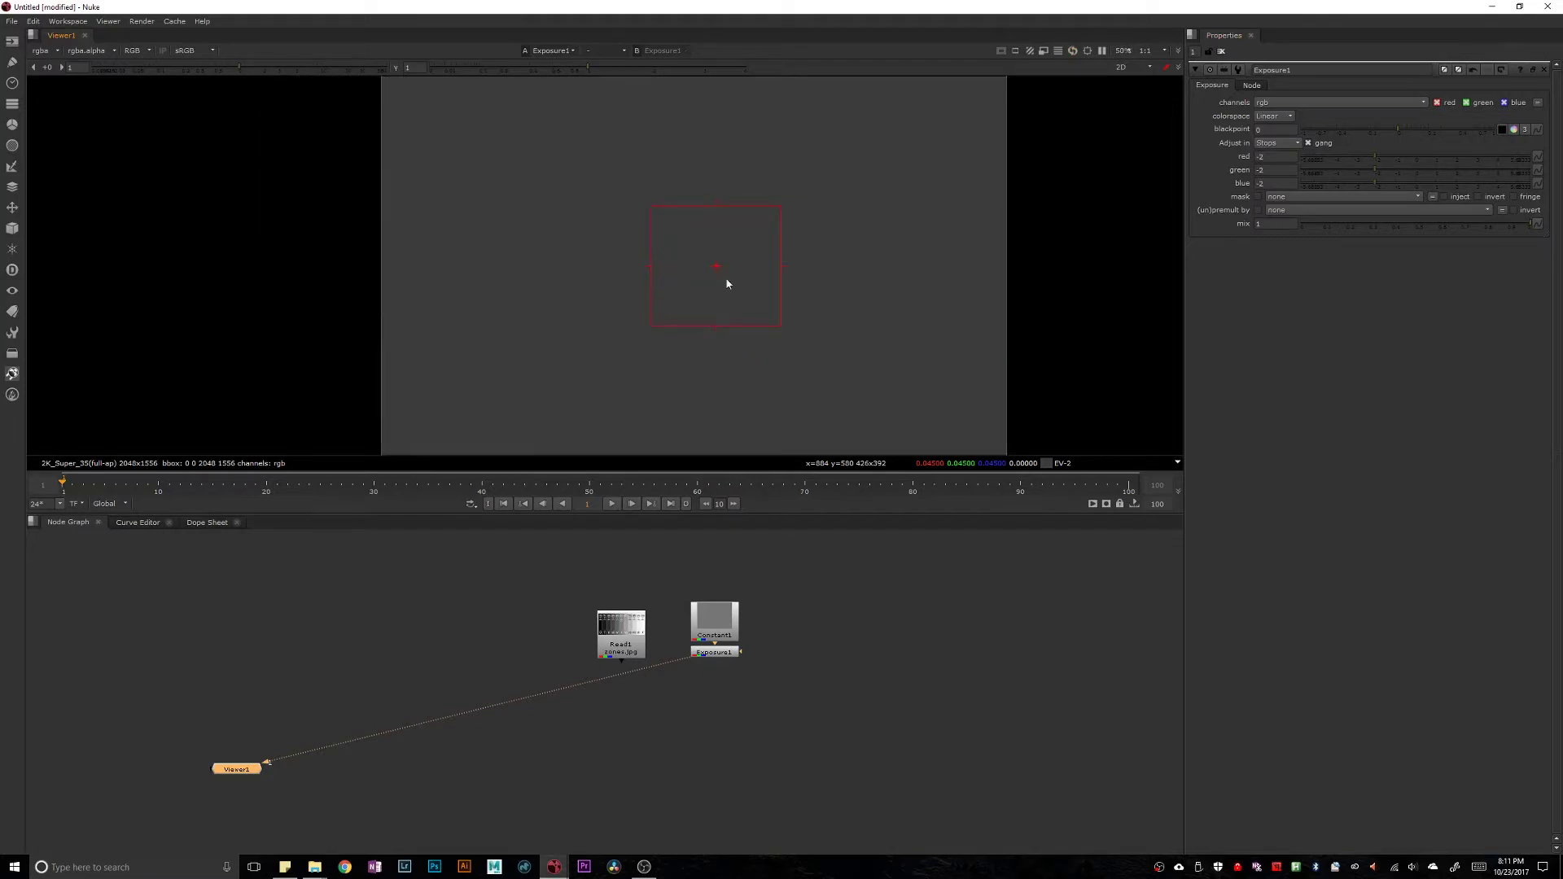
Display the zone chart in the viewer.
click(620, 647)
key(1)
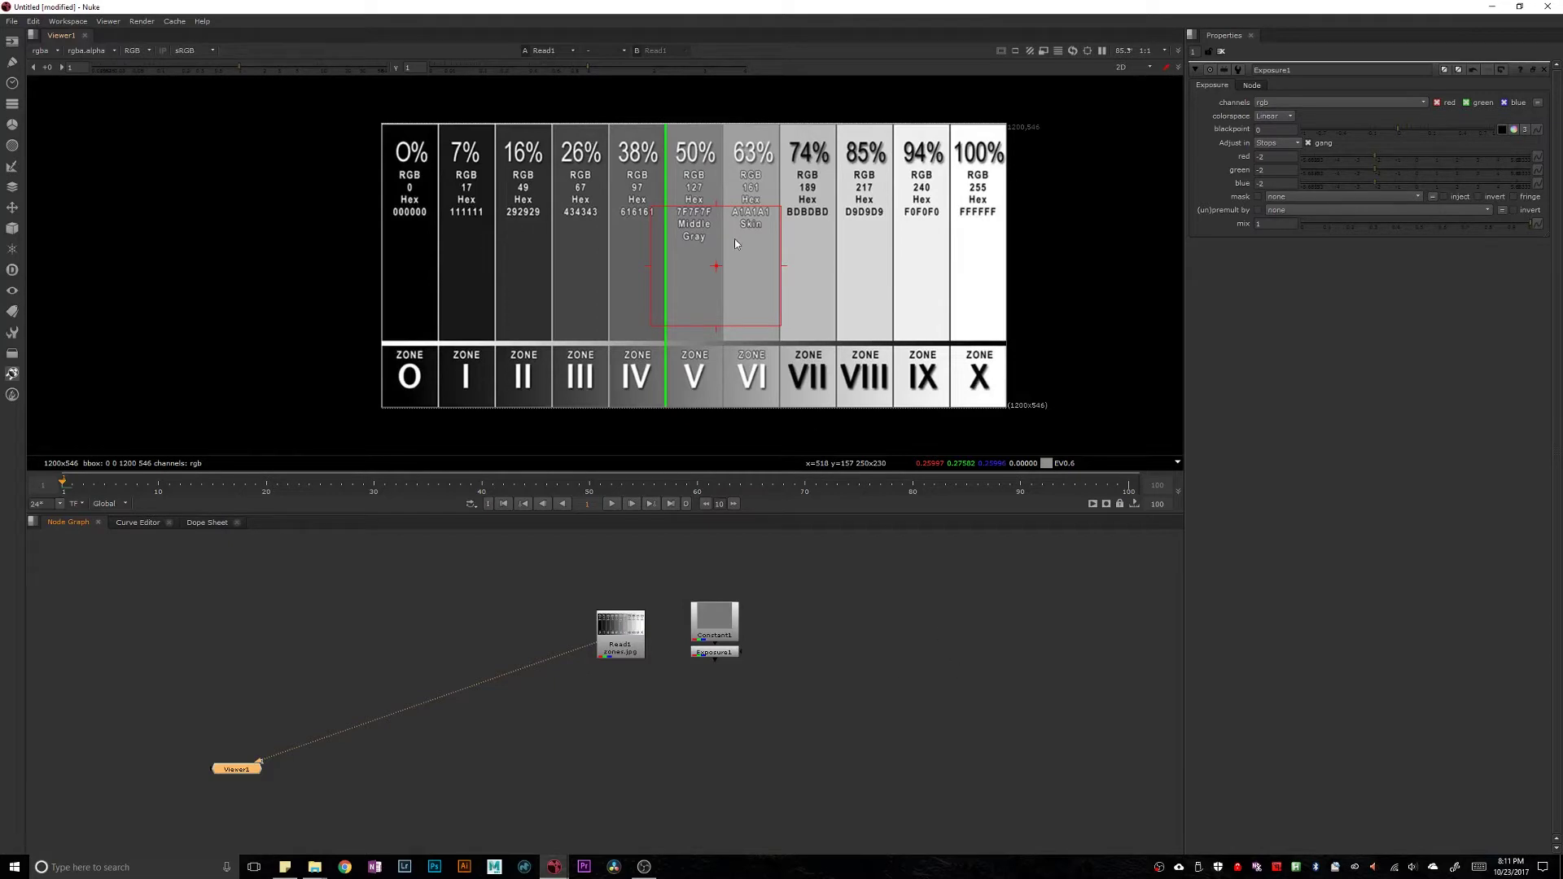
click(842, 790)
key(r)
key(Escape)
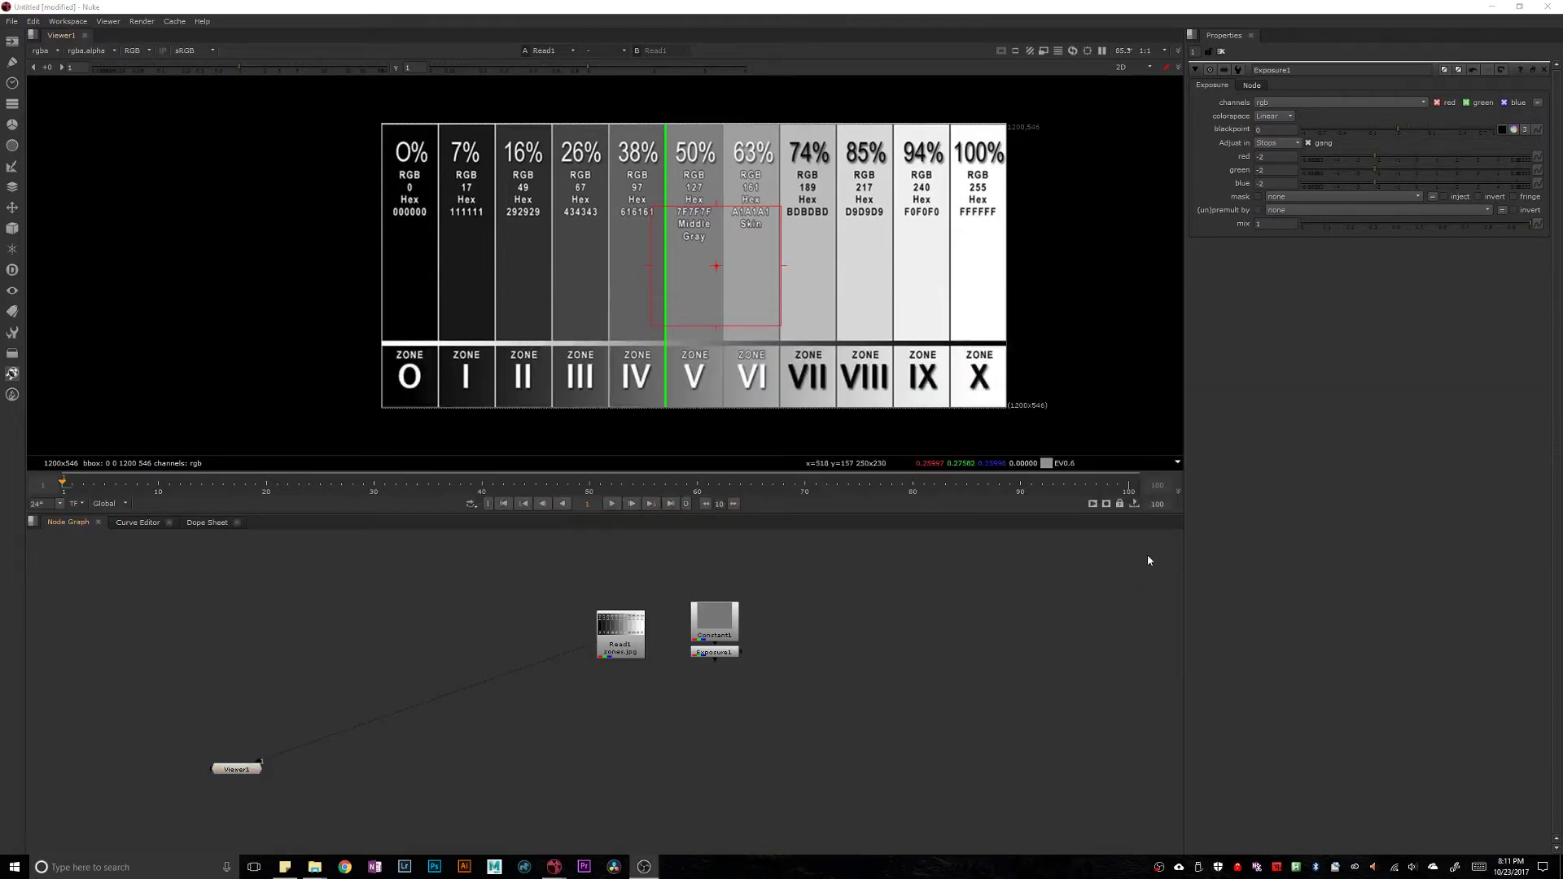
Switch to File Explorer, bring the black-and-white baby feet photo into Nuke's node graph and display it in the viewer.
key(alt+Tab)
key(alt+Tab)
key(alt+Tab)
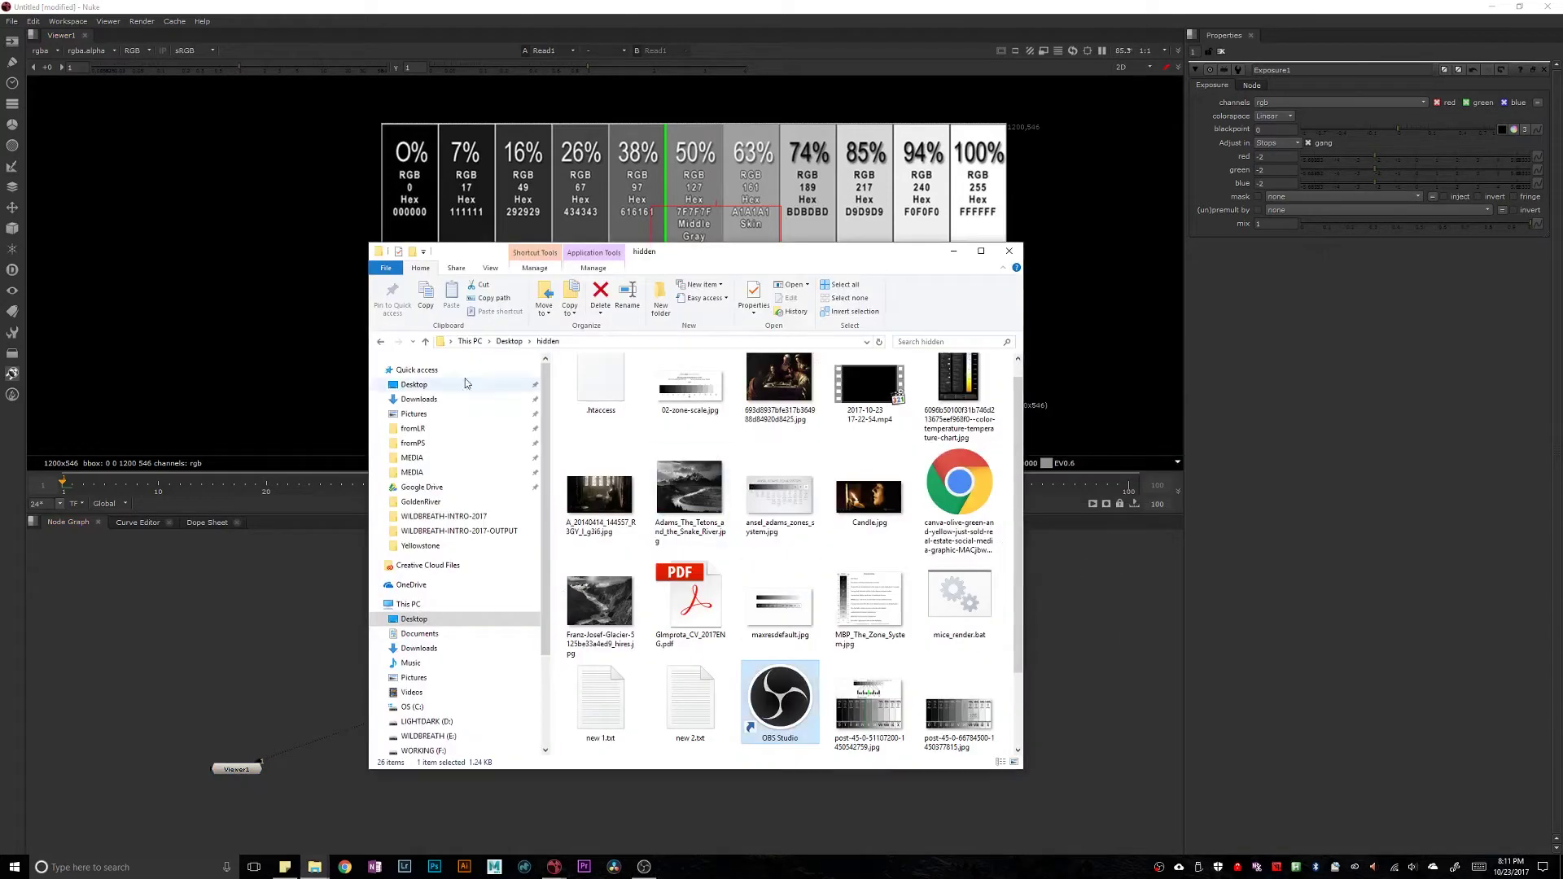
scroll(716, 472, up, 1)
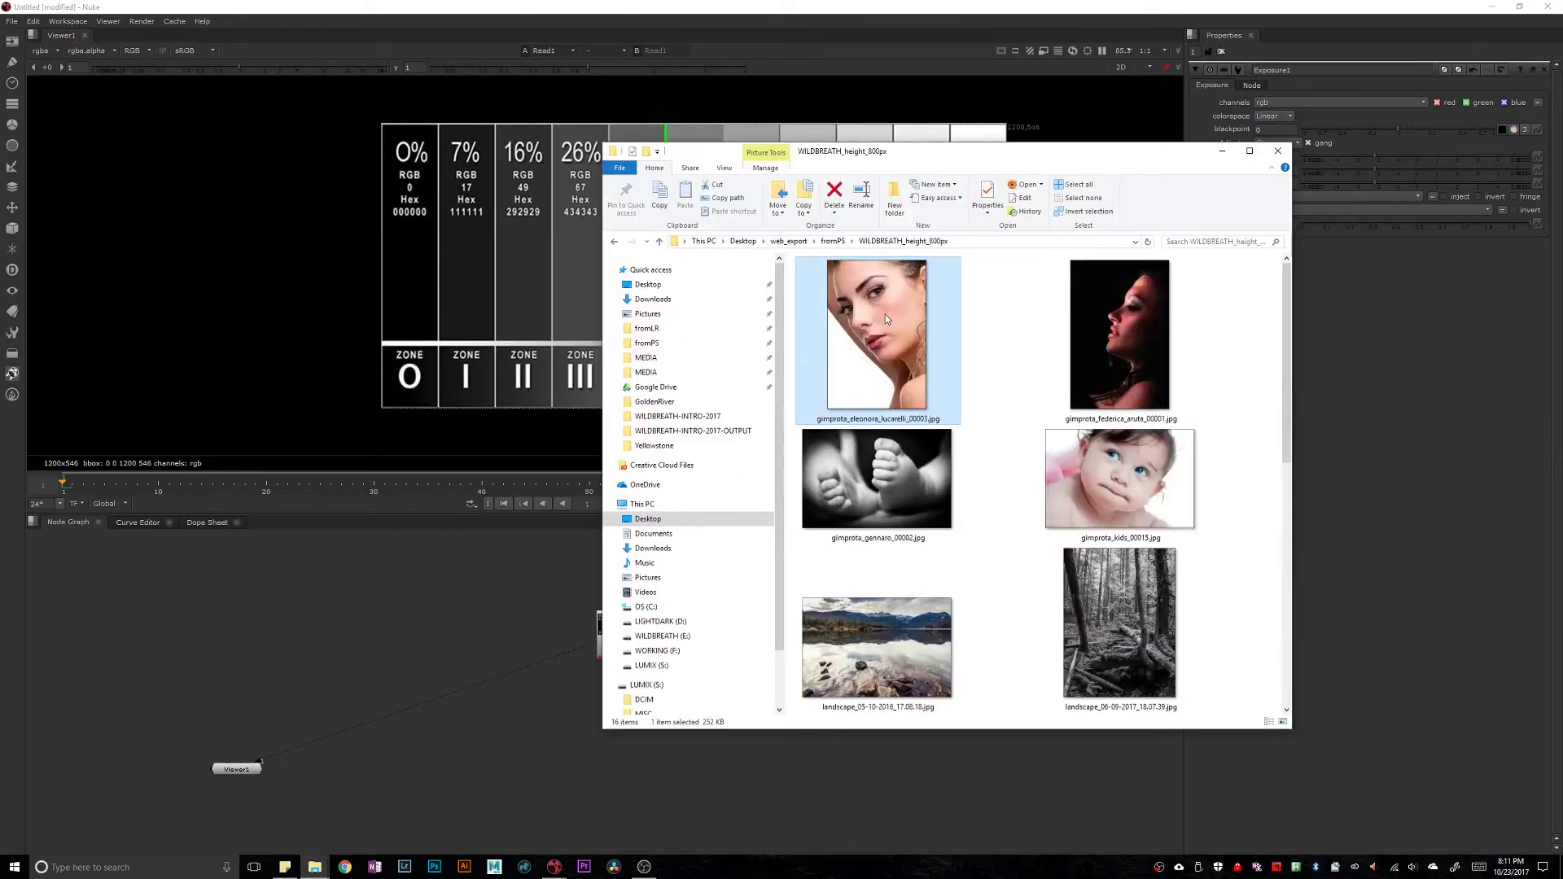
drag(864, 475, 818, 640)
key(1)
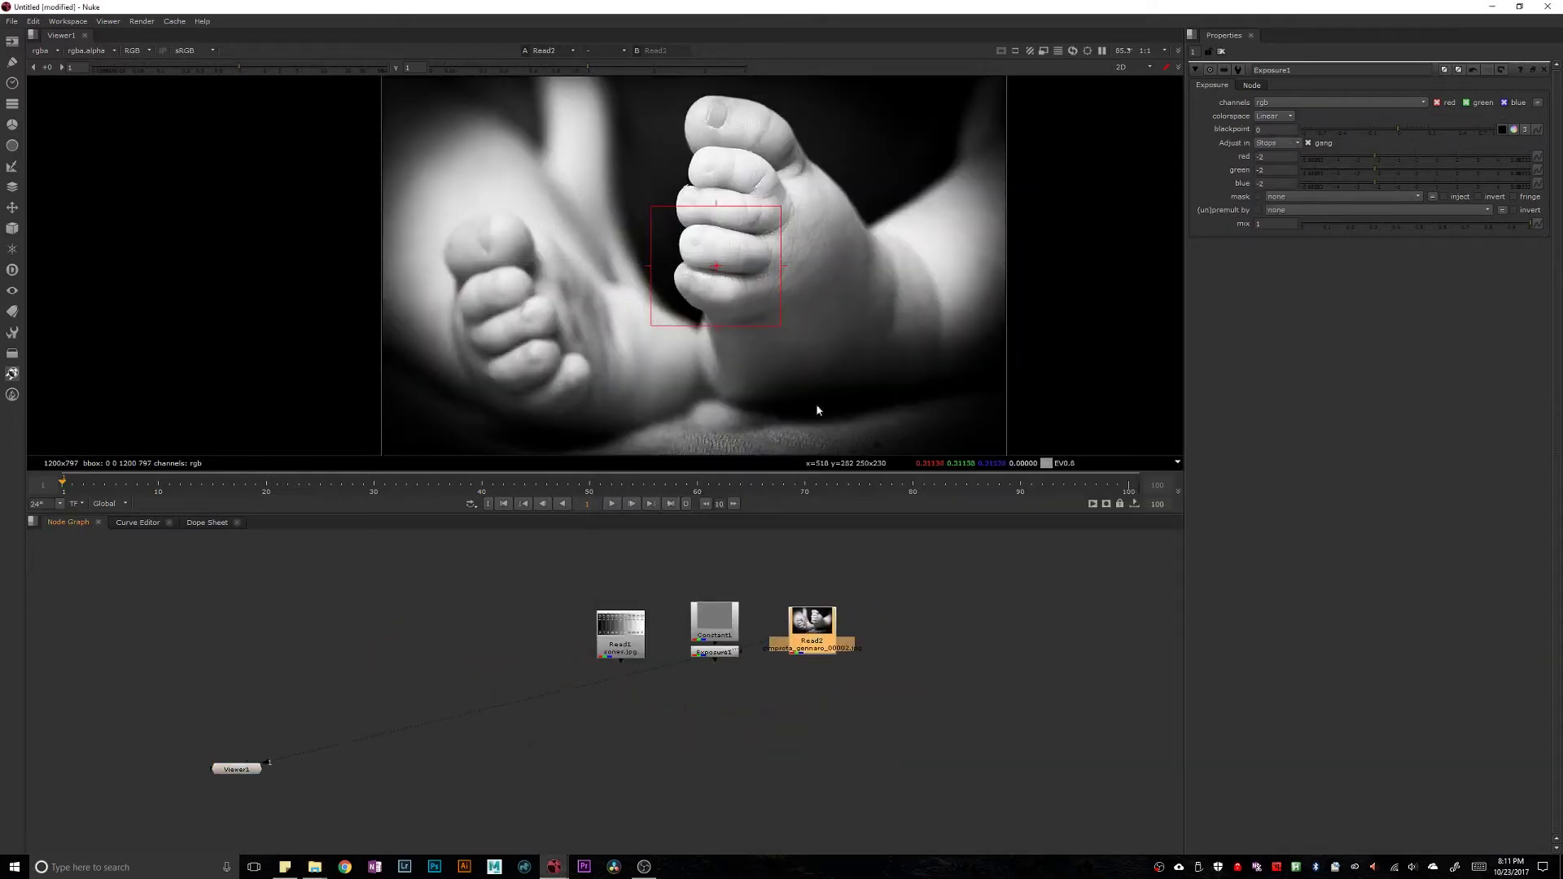
Clear the sampled region and examine the EV values of the highlights on the raised foot's toes.
scroll(765, 213, up, 3)
ctrl+click(637, 261)
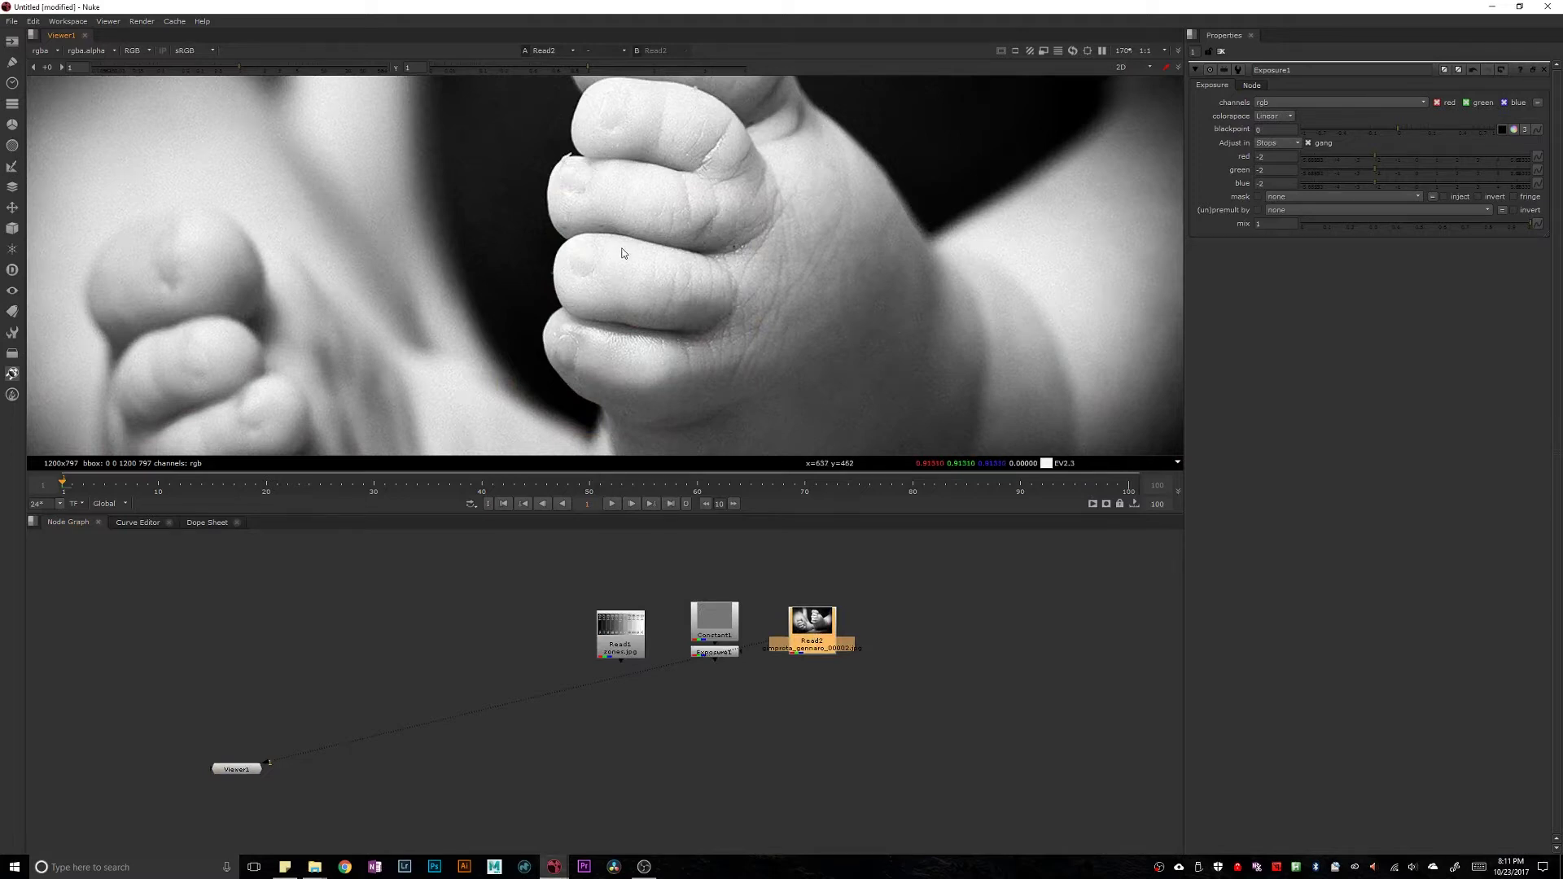
scroll(620, 255, down, 2)
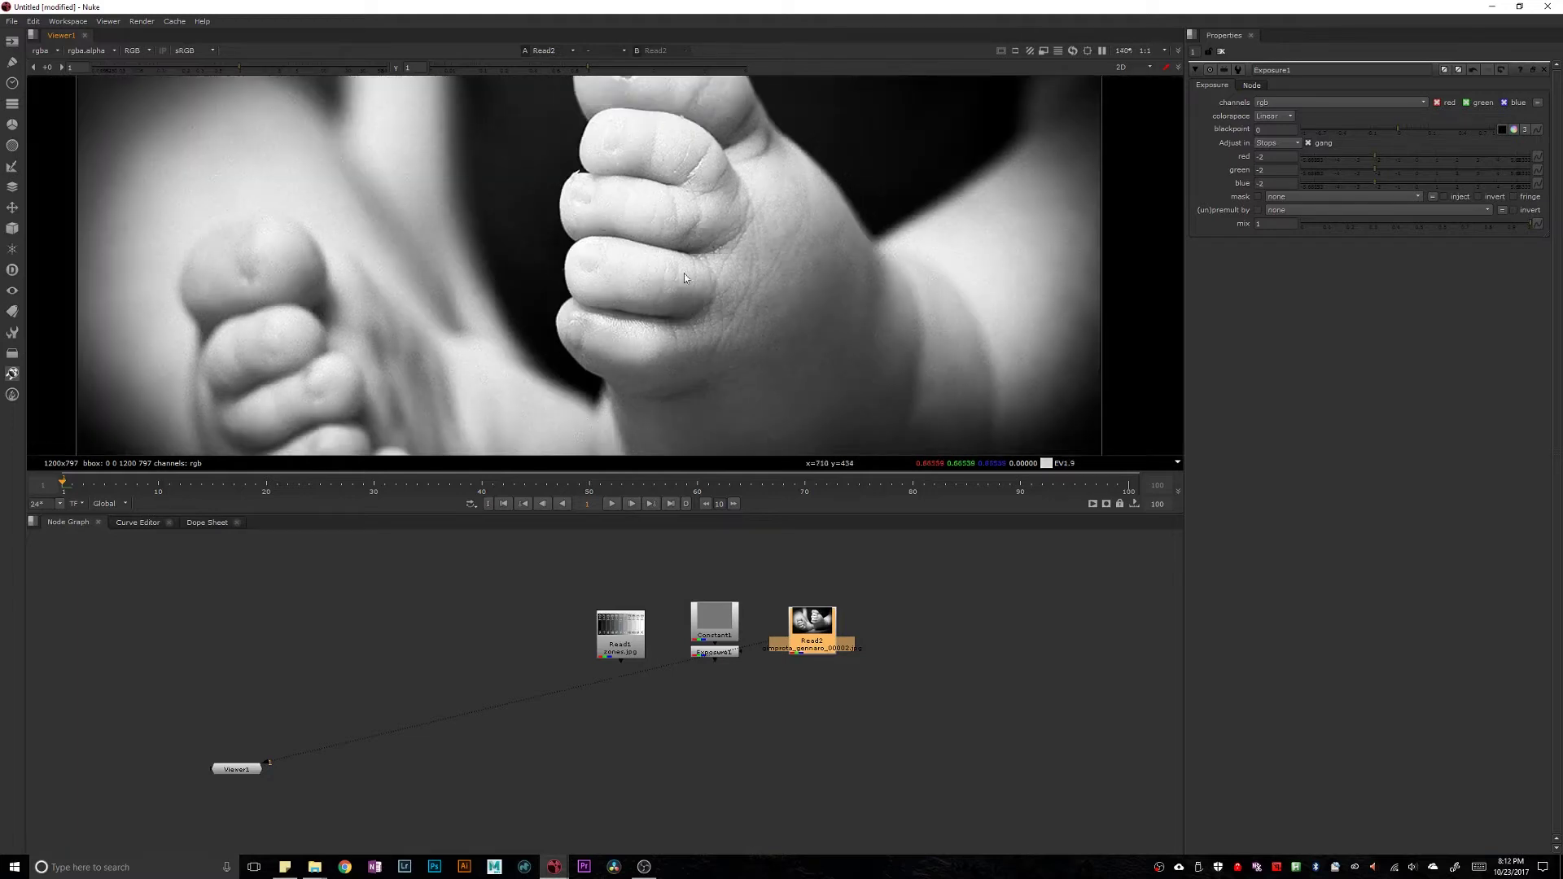
scroll(549, 258, down, 2)
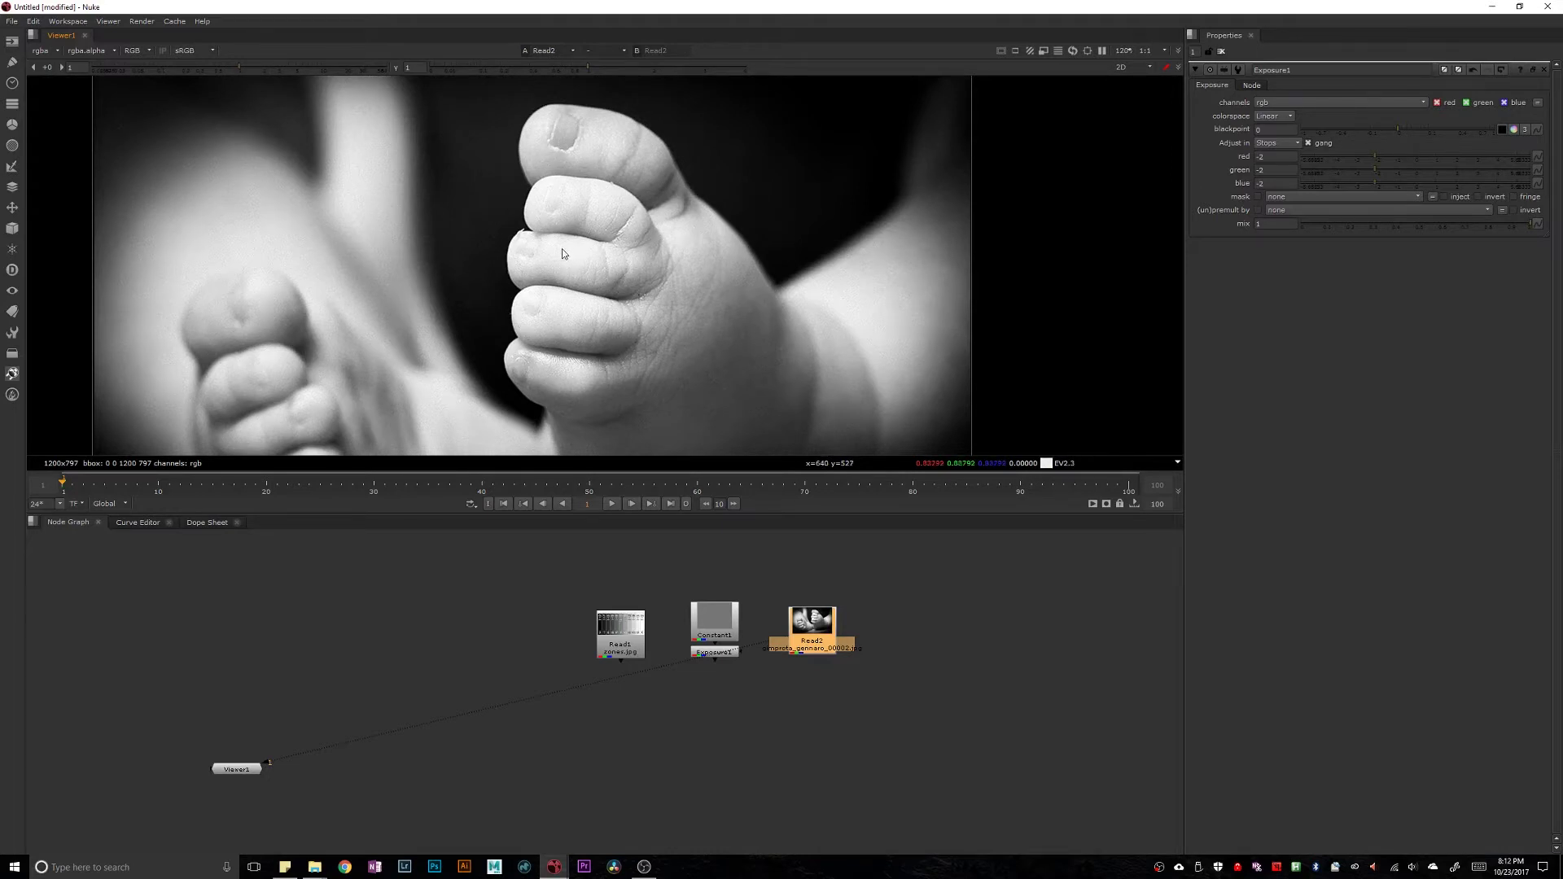
scroll(562, 253, up, 3)
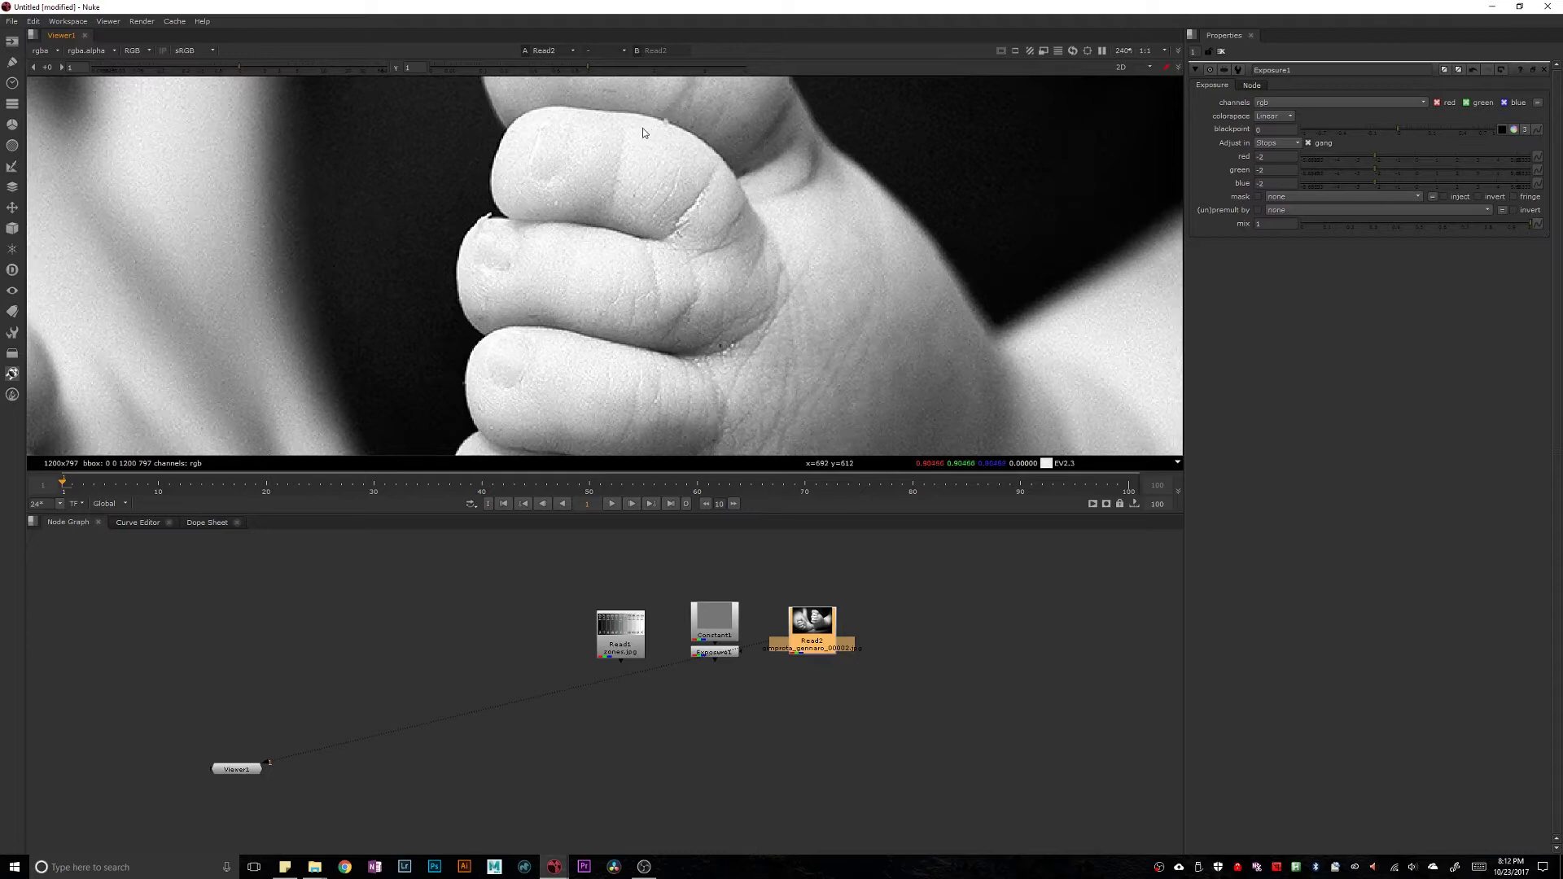
scroll(653, 142, down, 3)
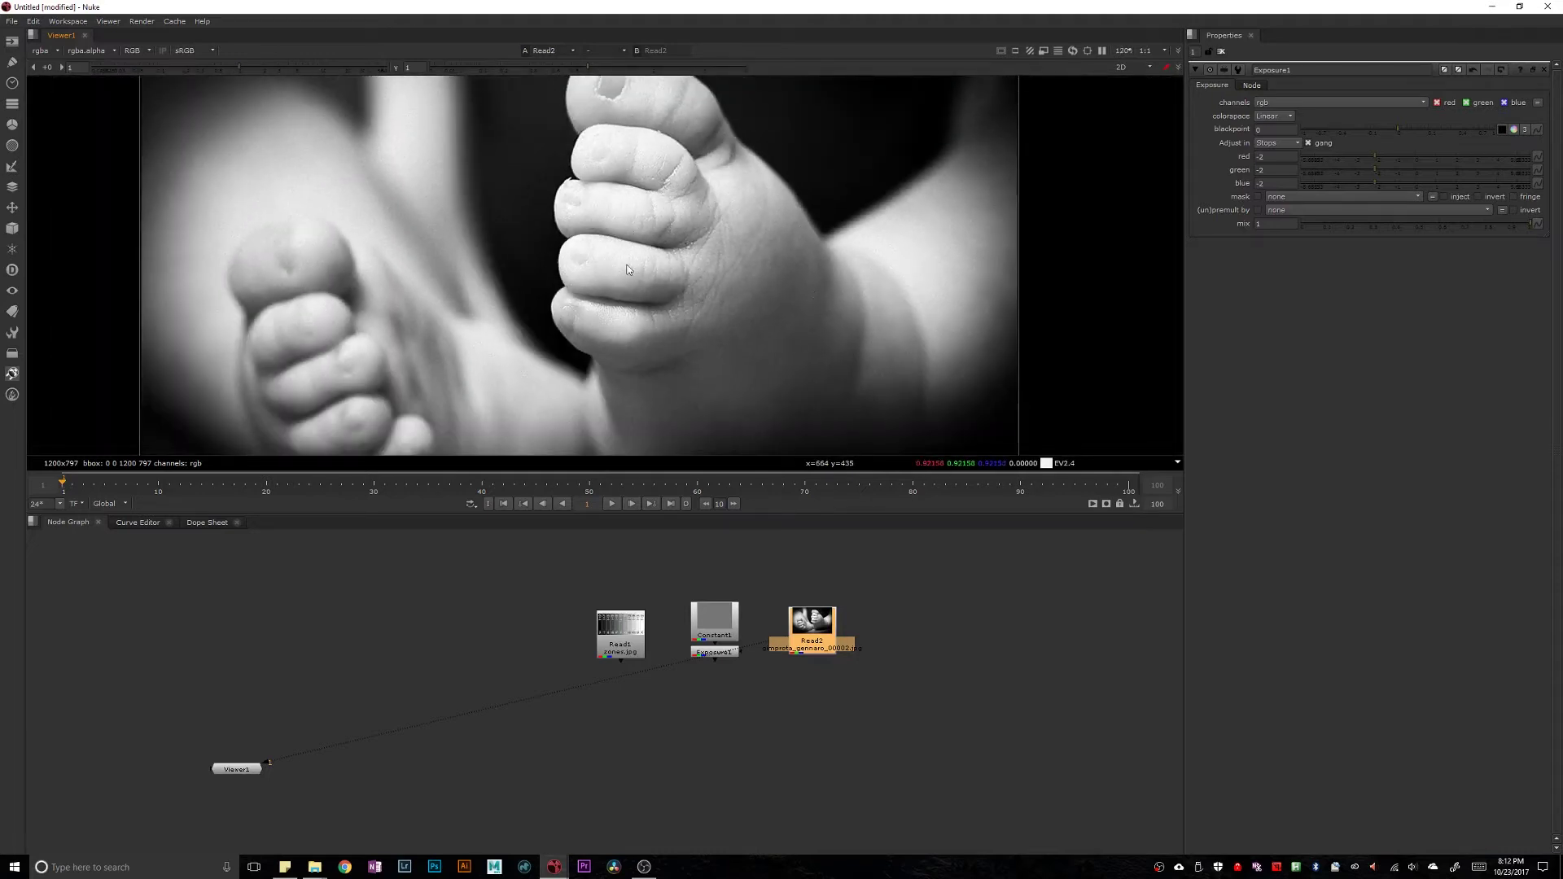
scroll(625, 272, down, 1)
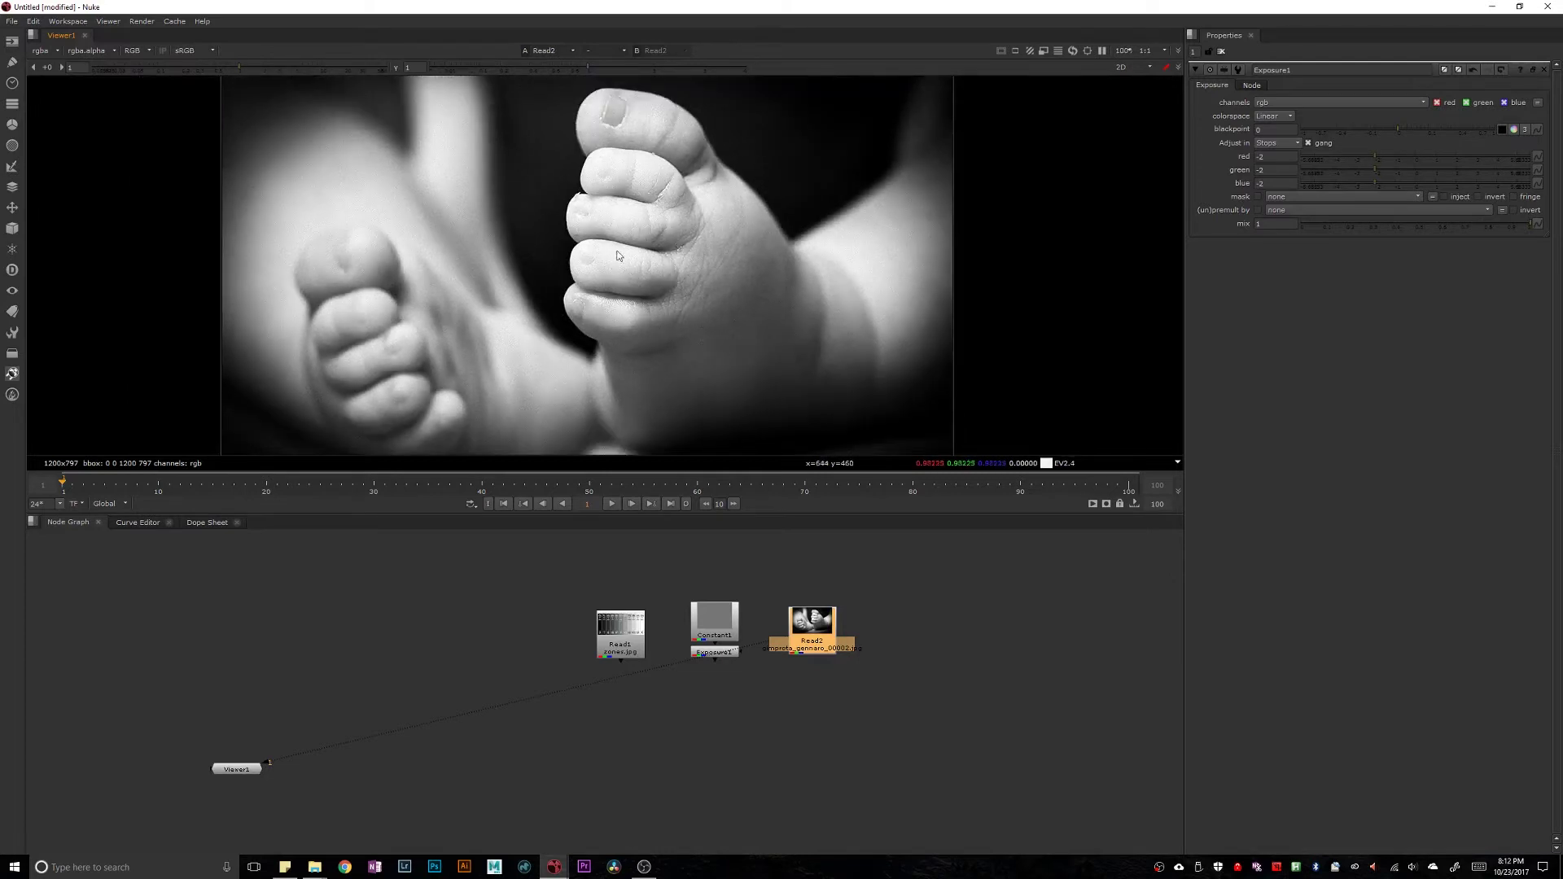
Examine the EV values of the photo's shadows and dark background, briefly sampling a small region in the shadow below the raised foot.
middle_drag(757, 411, 866, 337)
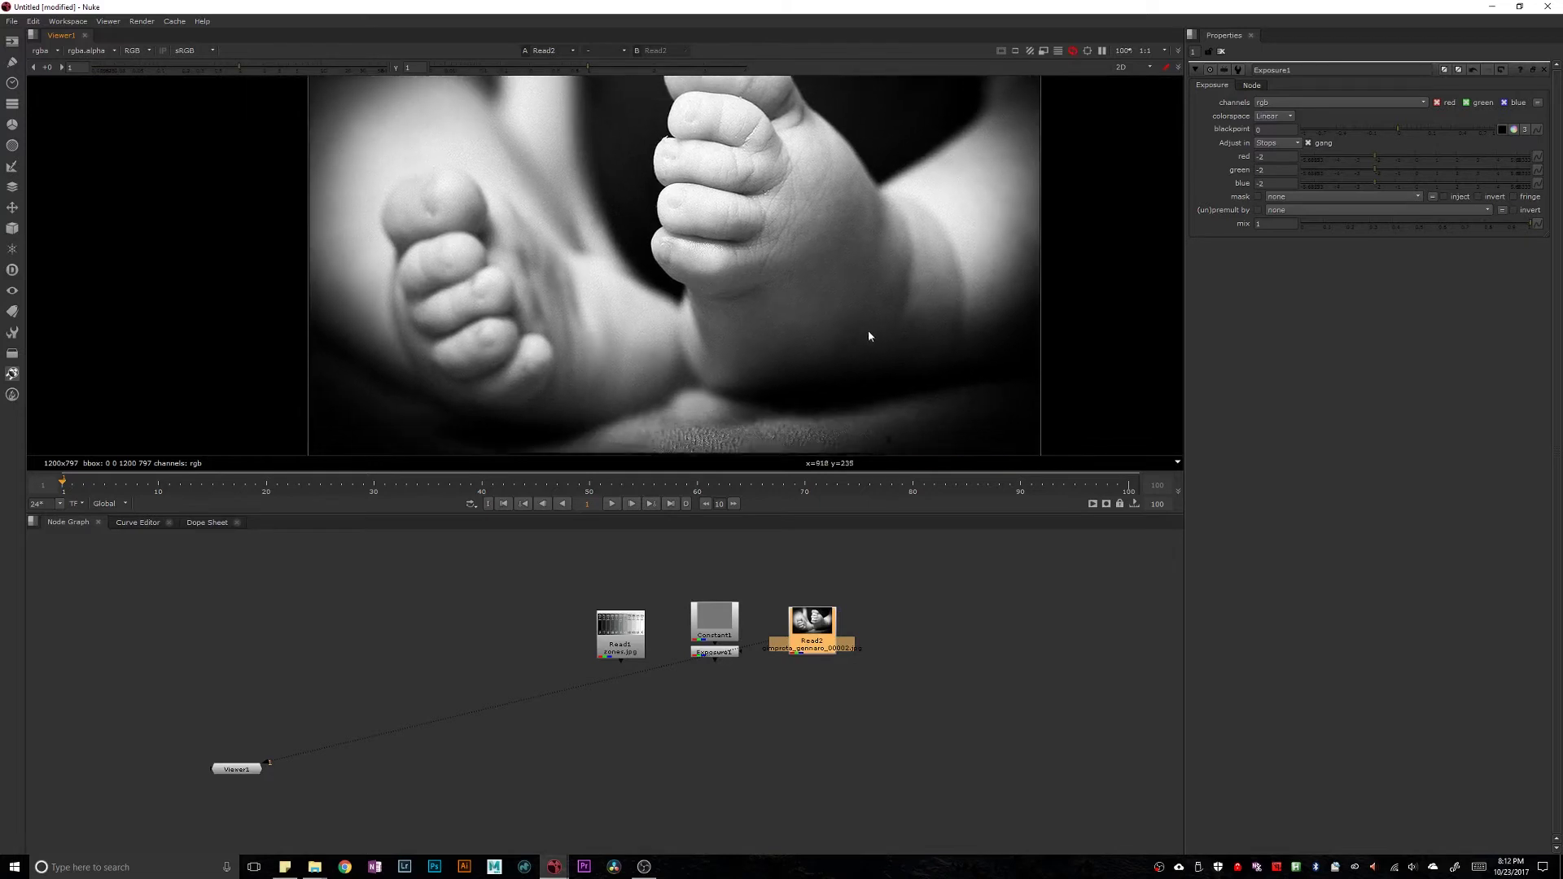
scroll(358, 363, up, 3)
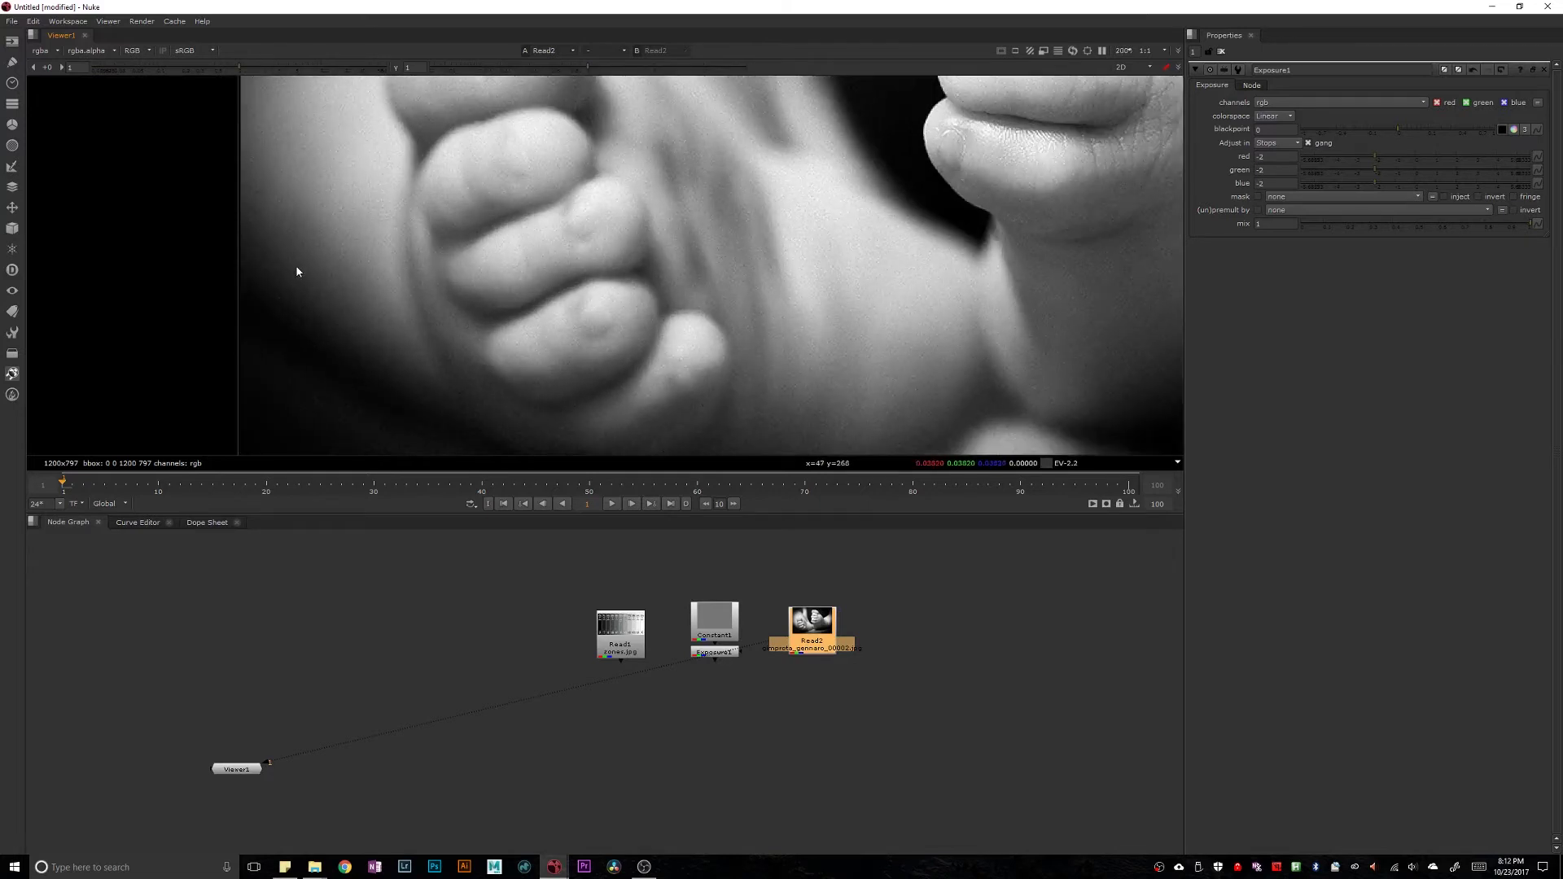
scroll(303, 266, down, 4)
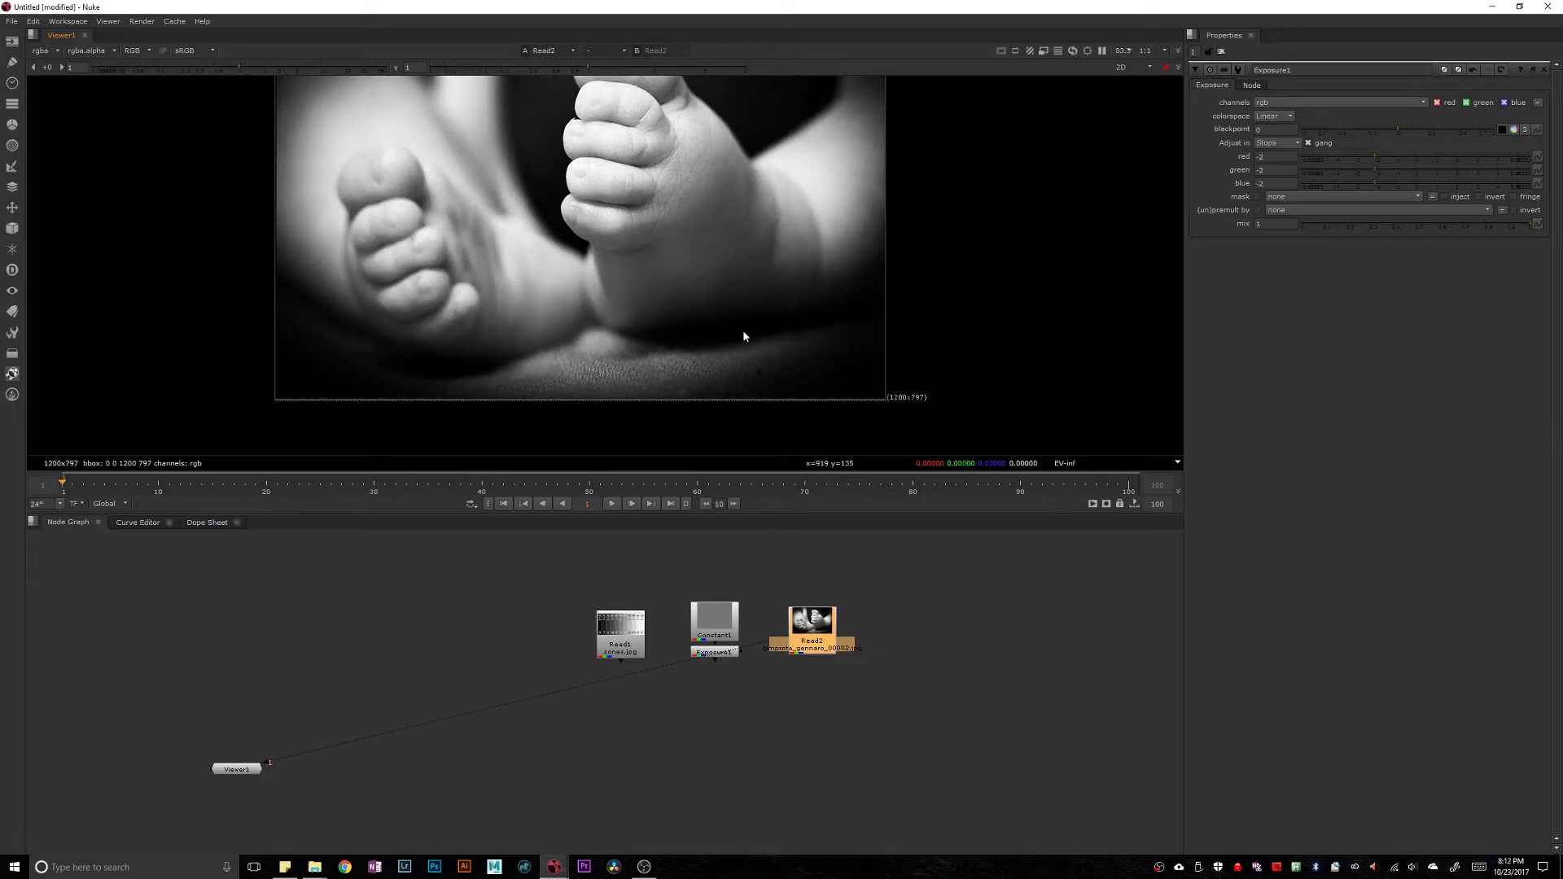
ctrl+shift+drag(731, 325, 739, 333)
ctrl+right_click(778, 328)
middle_drag(569, 316, 619, 384)
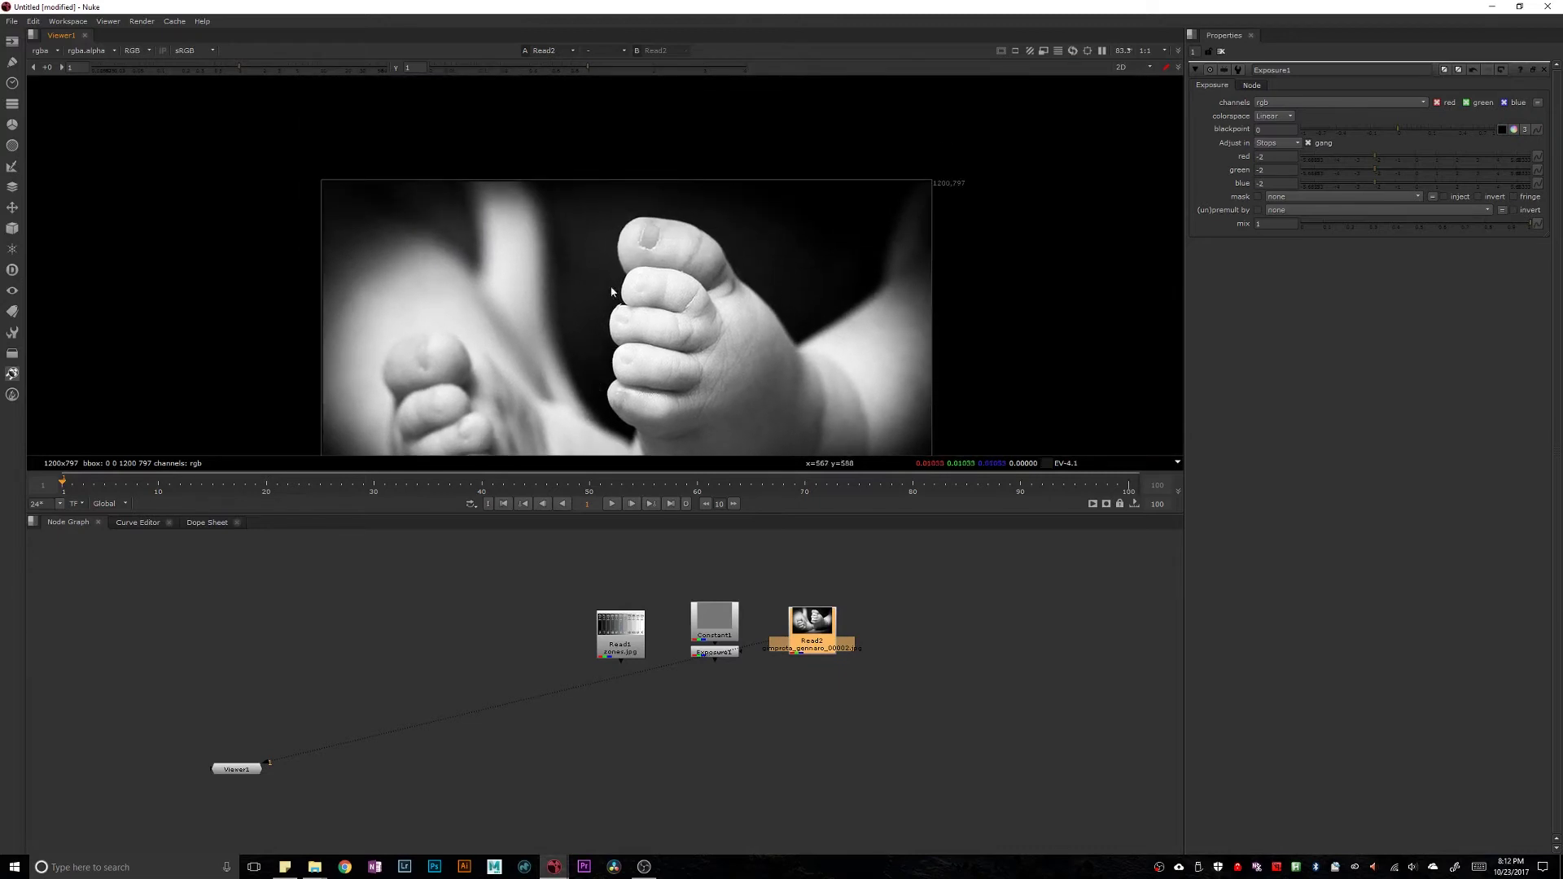
middle_drag(848, 219, 686, 213)
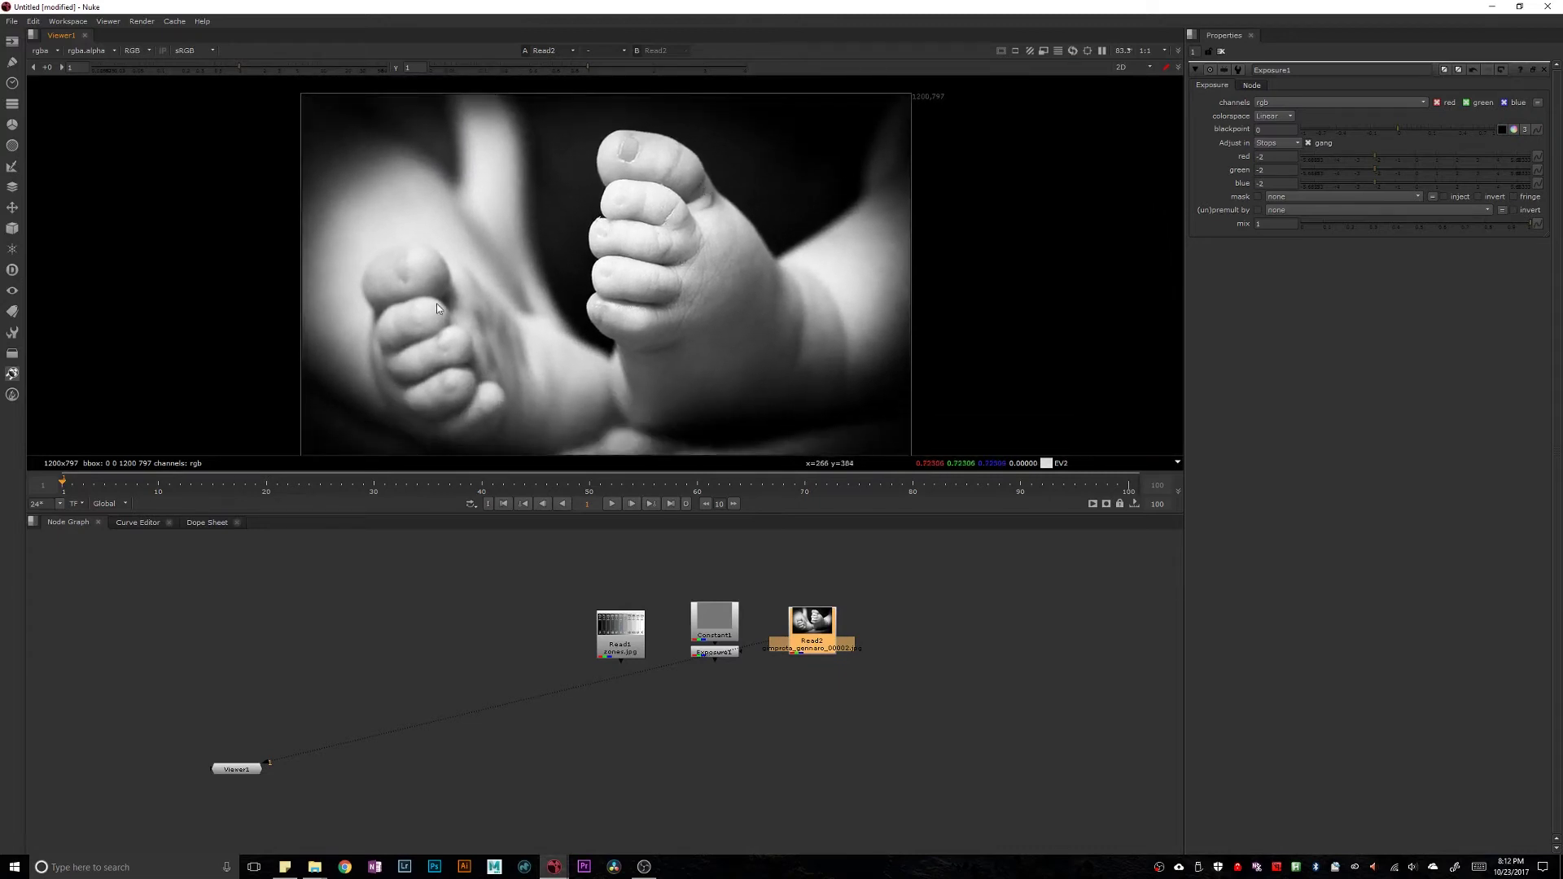
Compare the EV values of the blurred foot, the raised foot's toes and its darker skin areas.
scroll(682, 205, up, 3)
scroll(682, 205, up, 2)
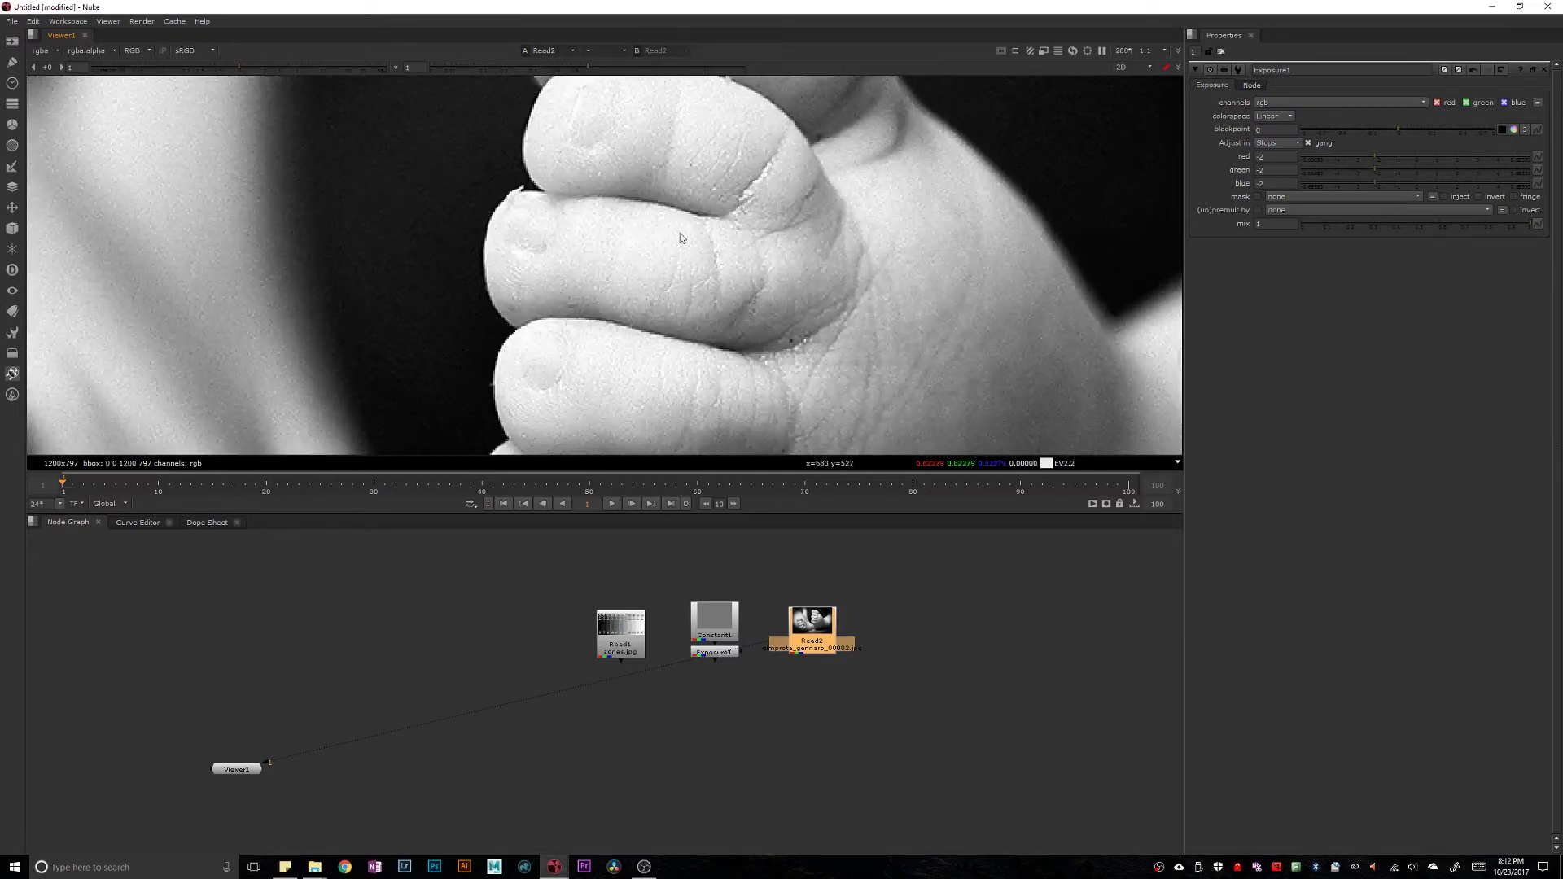
middle_drag(653, 266, 675, 321)
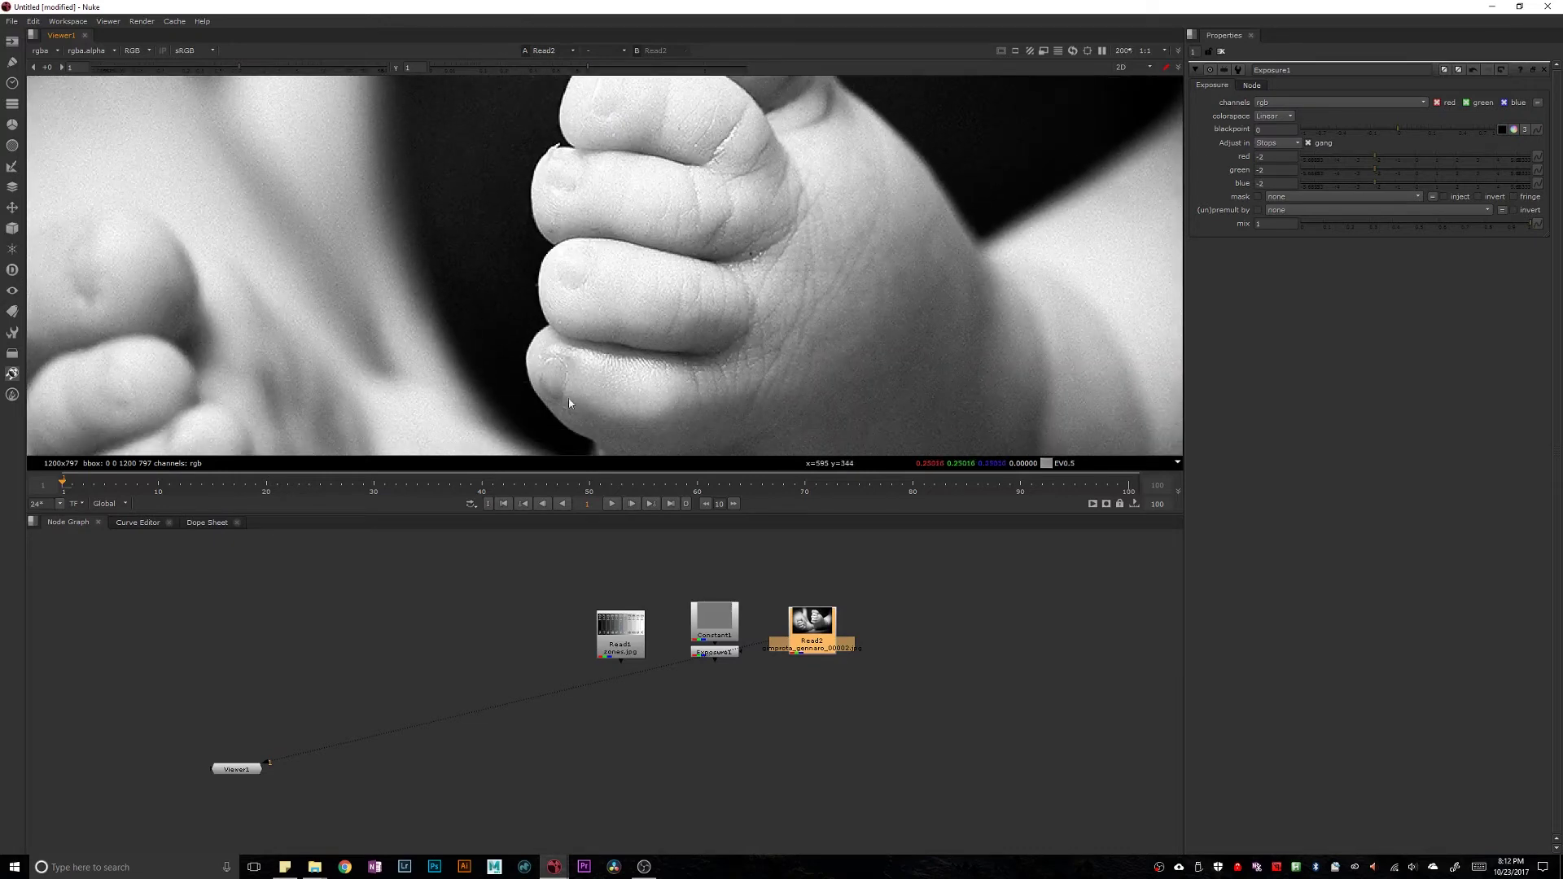
scroll(593, 375, down, 4)
scroll(806, 298, down, 1)
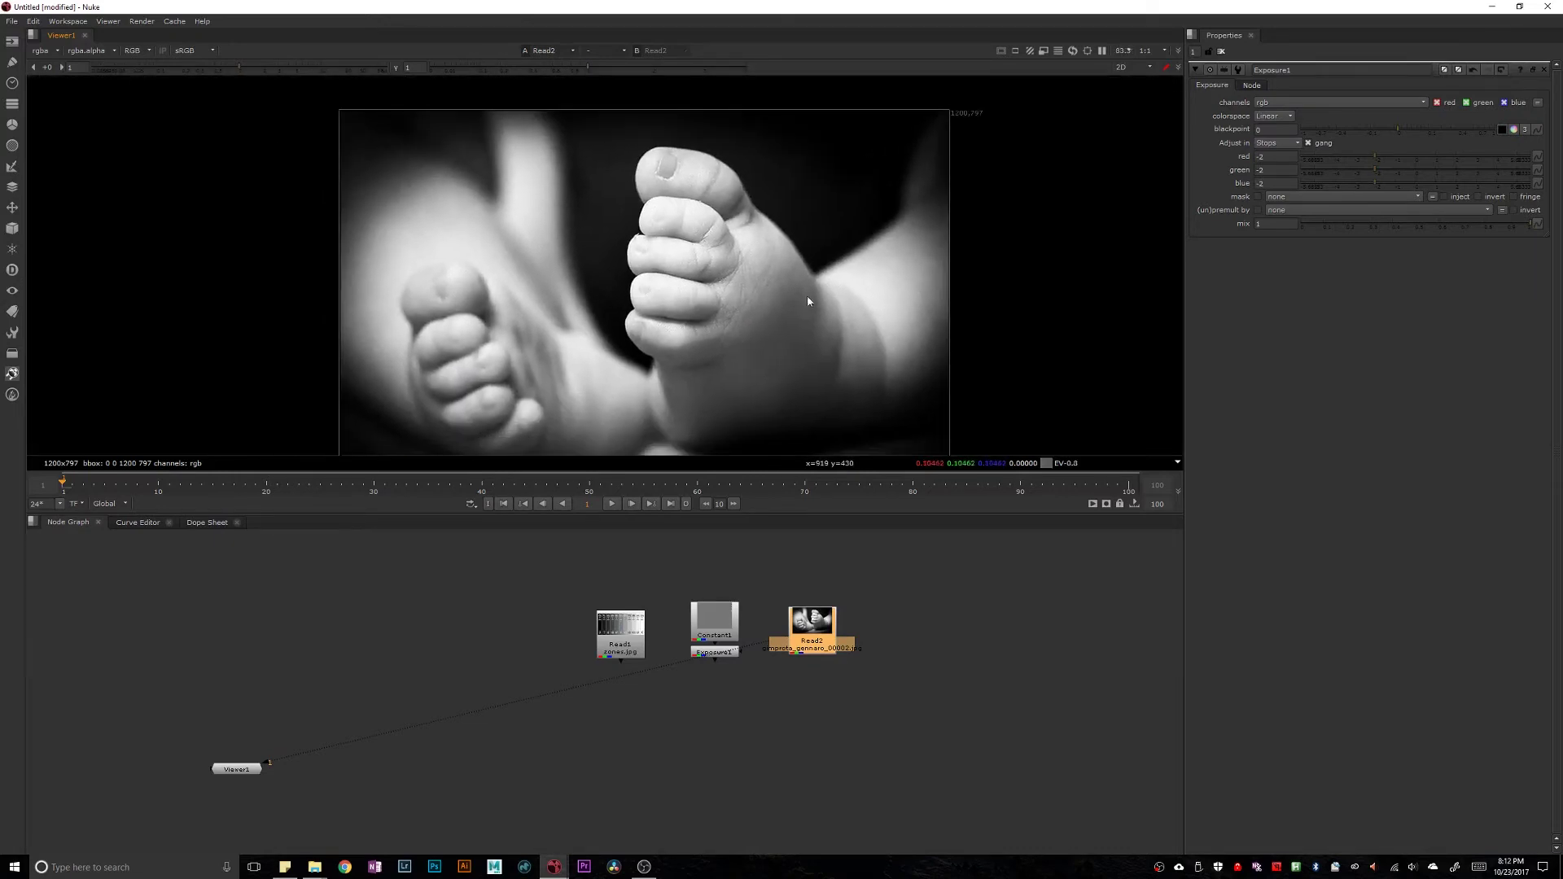
scroll(730, 320, up, 3)
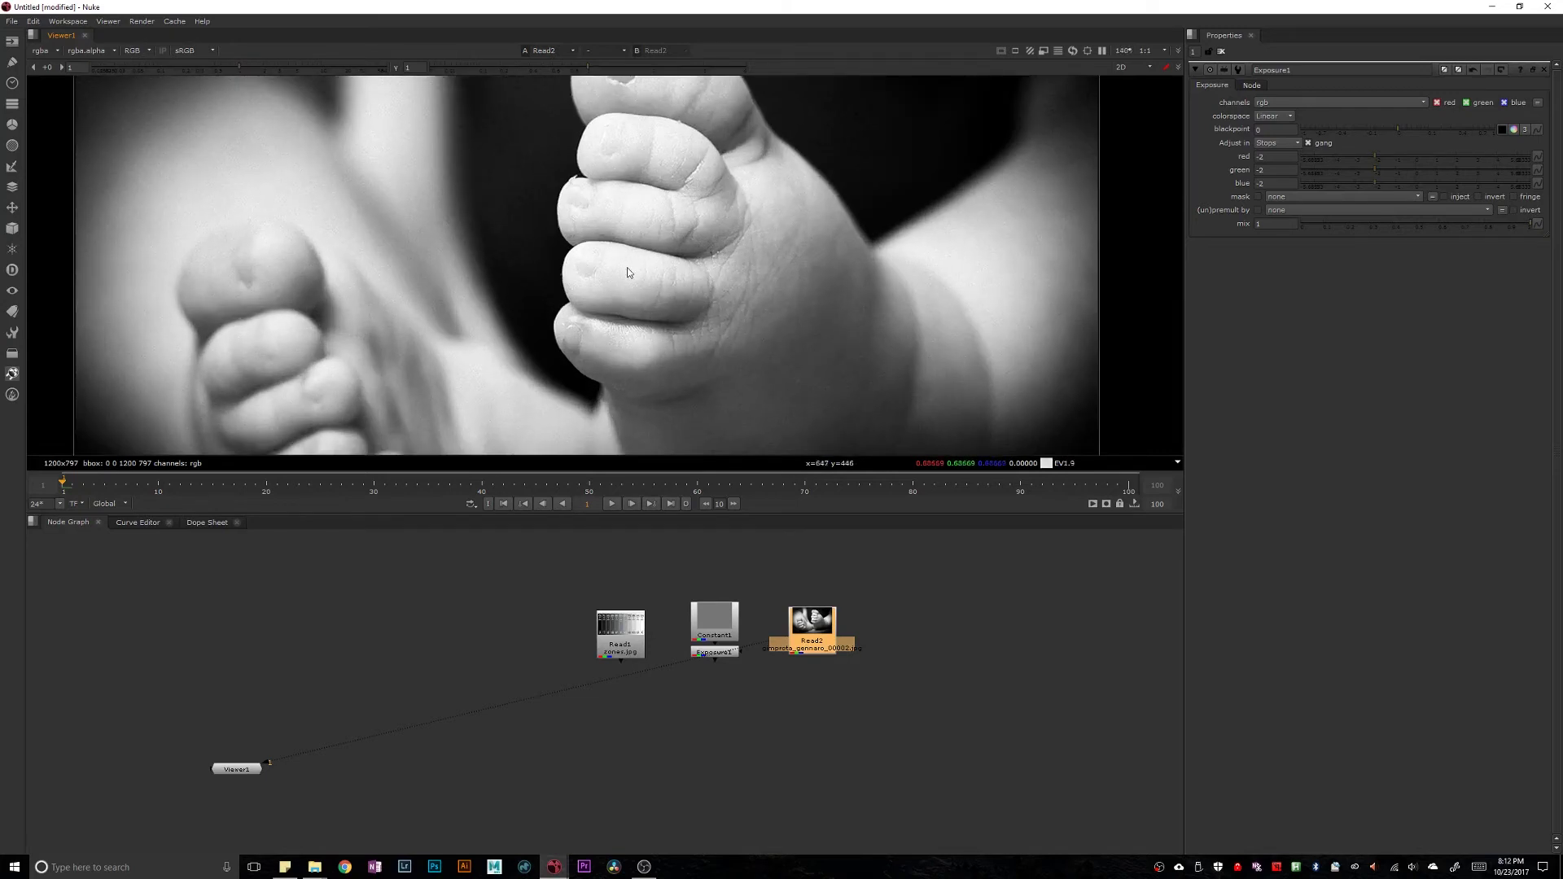
Add a Histogram node below the baby feet photo.
scroll(627, 265, down, 3)
key(Tab)
text(hist)
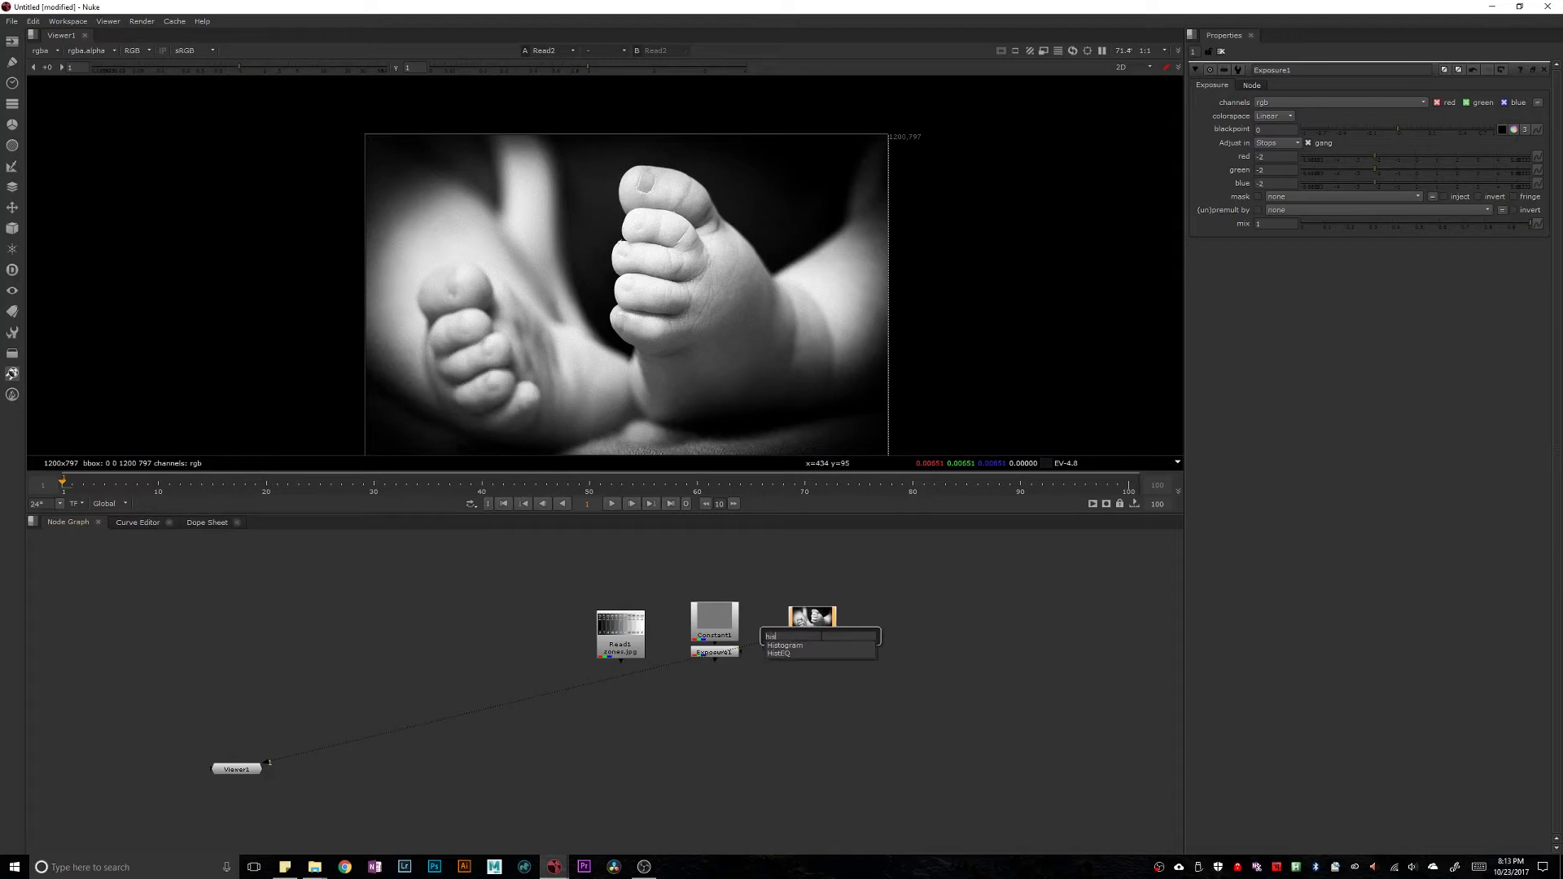
key(Return)
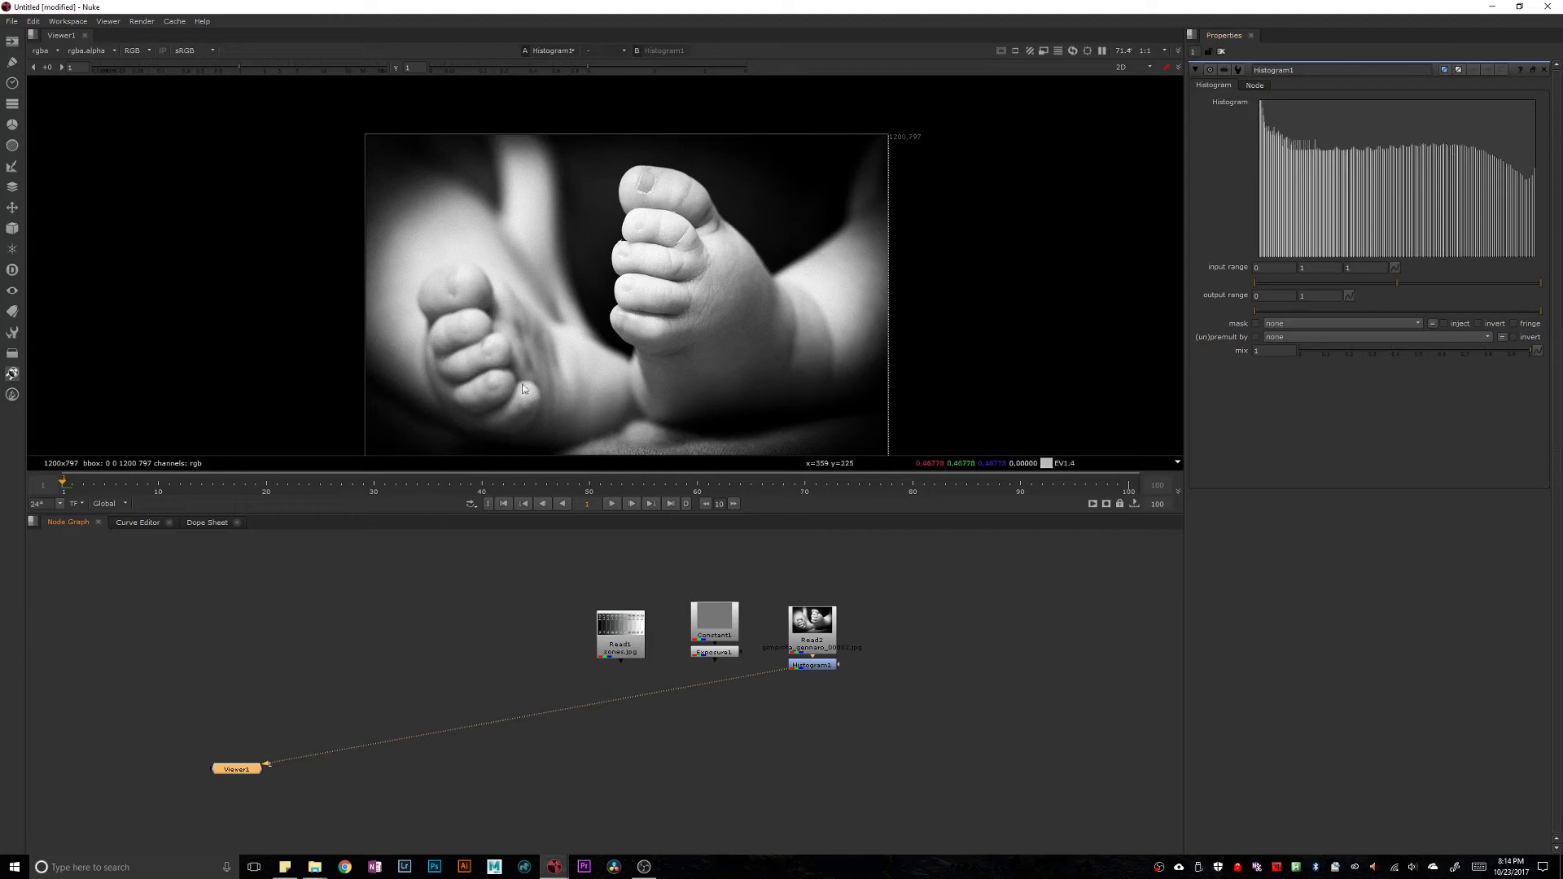
Display the Exposure node's grey image for comparison and return the viewer to the feet photo's Histogram node.
drag(786, 670, 714, 627)
click(727, 661)
key(1)
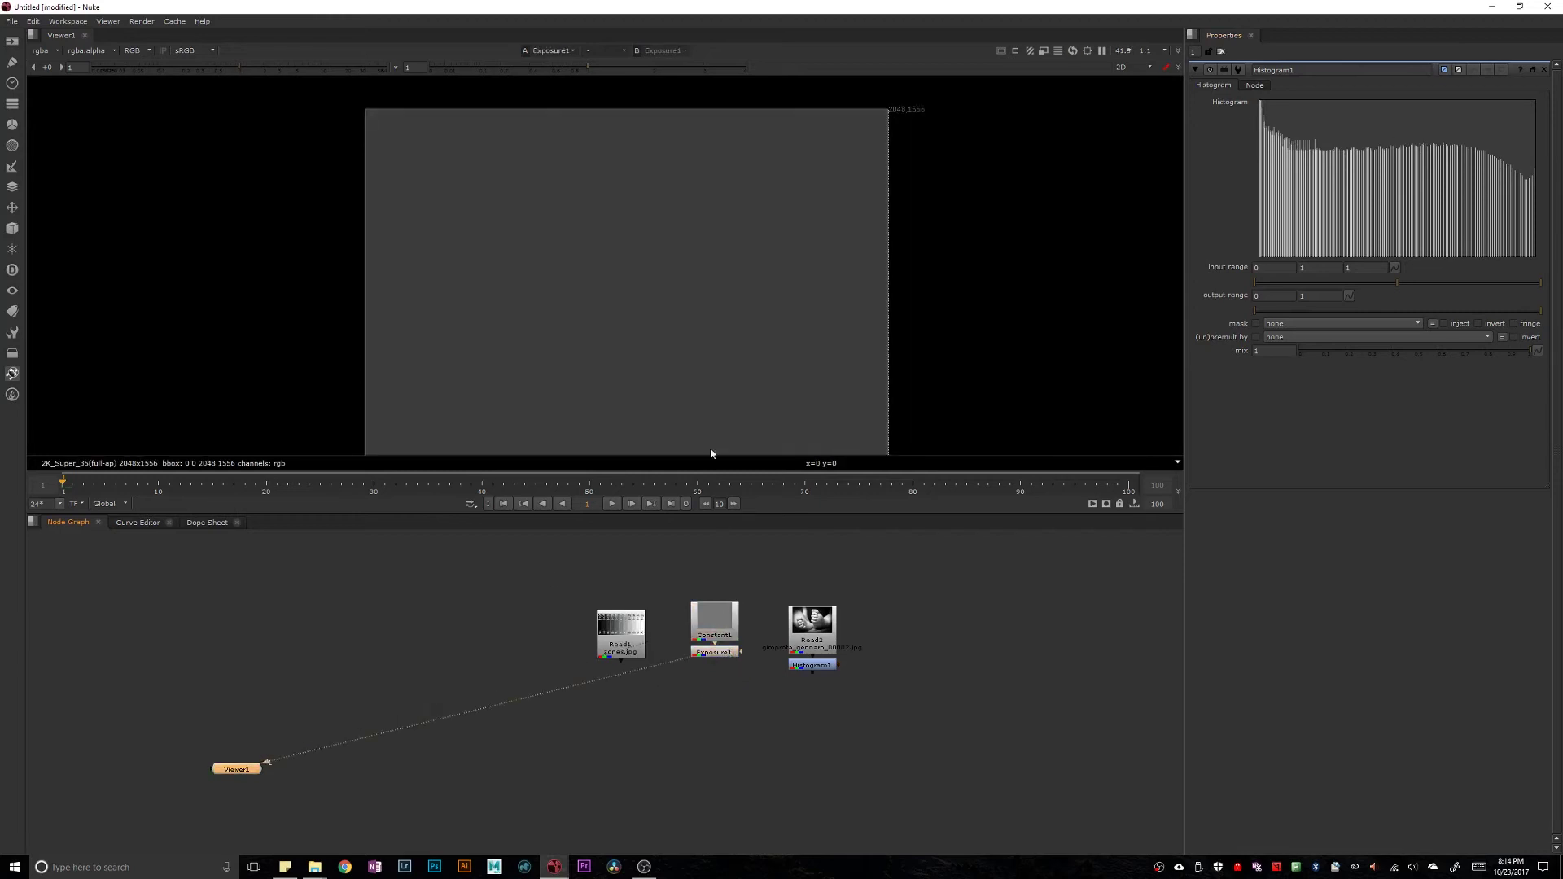
key(1)
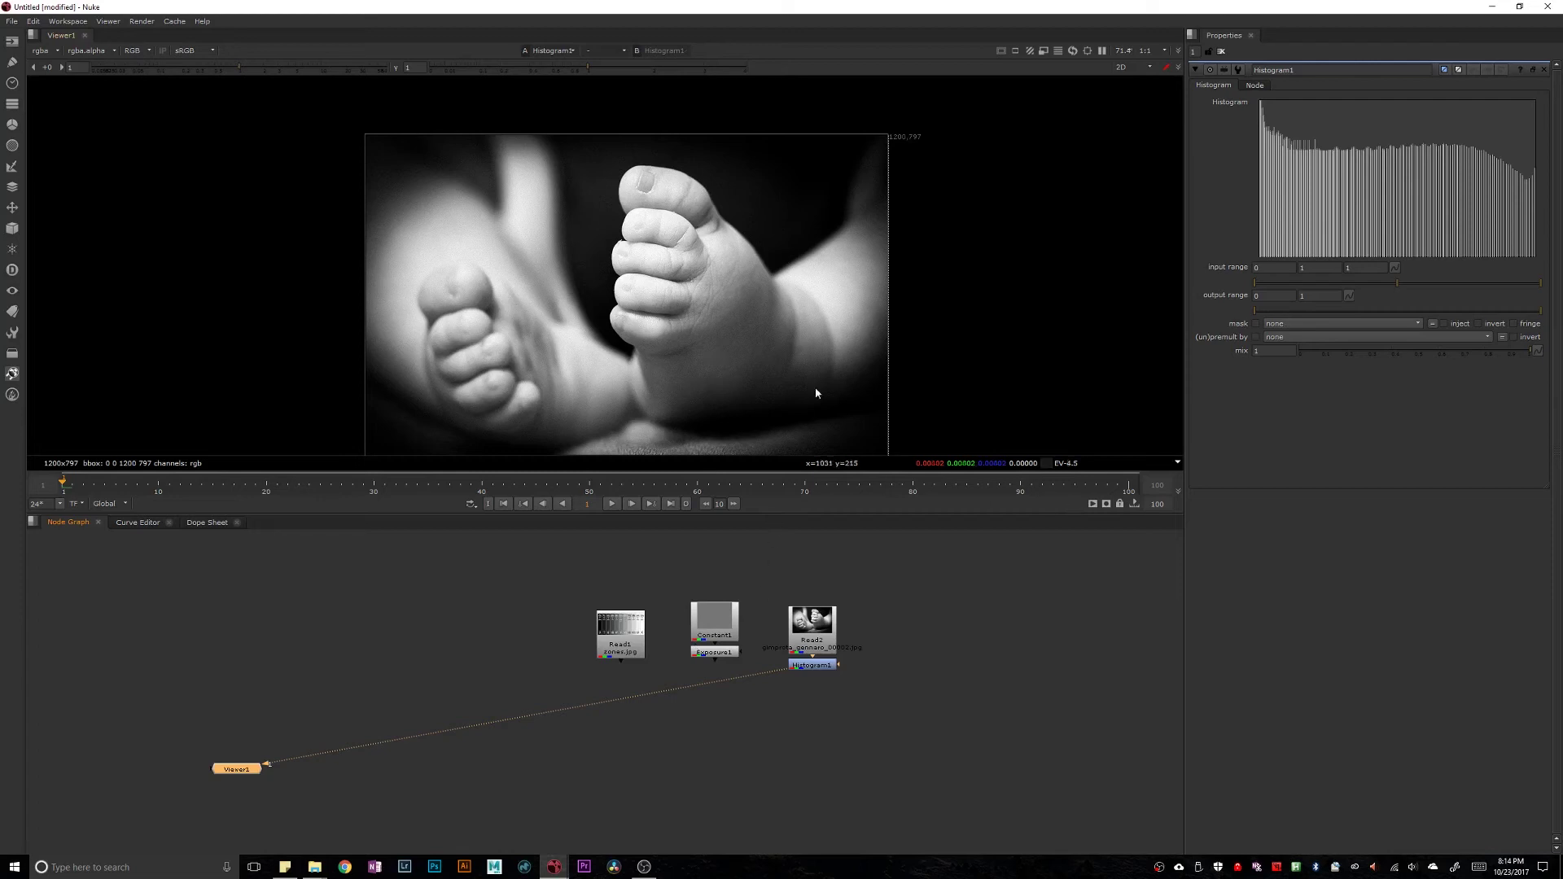
click(516, 652)
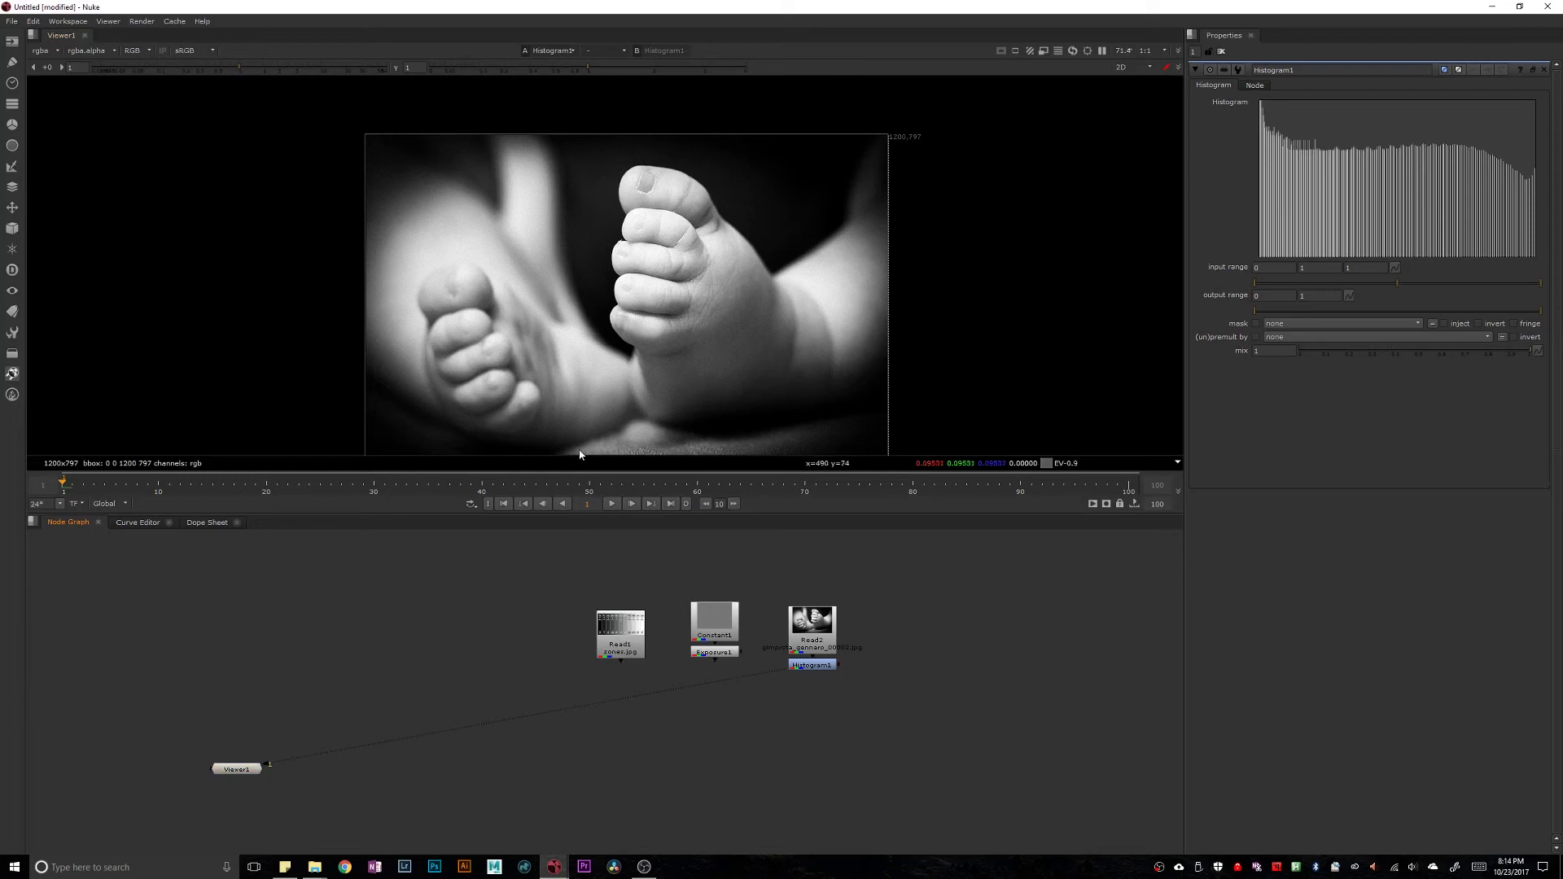
Examine the tonal range of the feet photo, from the black background to the bright toes, alongside its histogram.
middle_drag(365, 299, 362, 275)
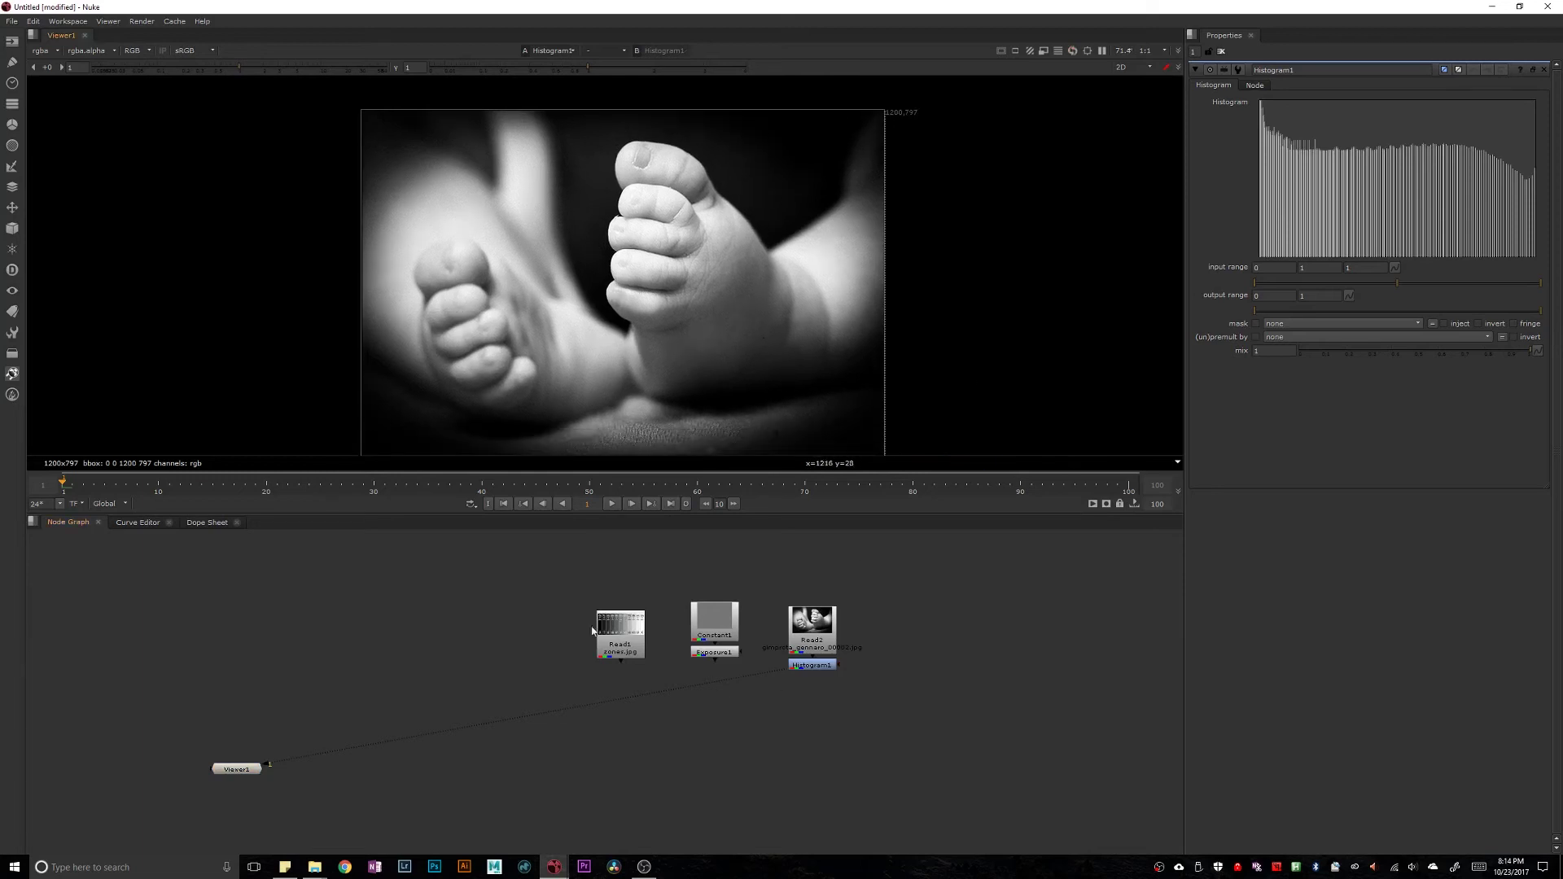
middle_drag(735, 374, 784, 373)
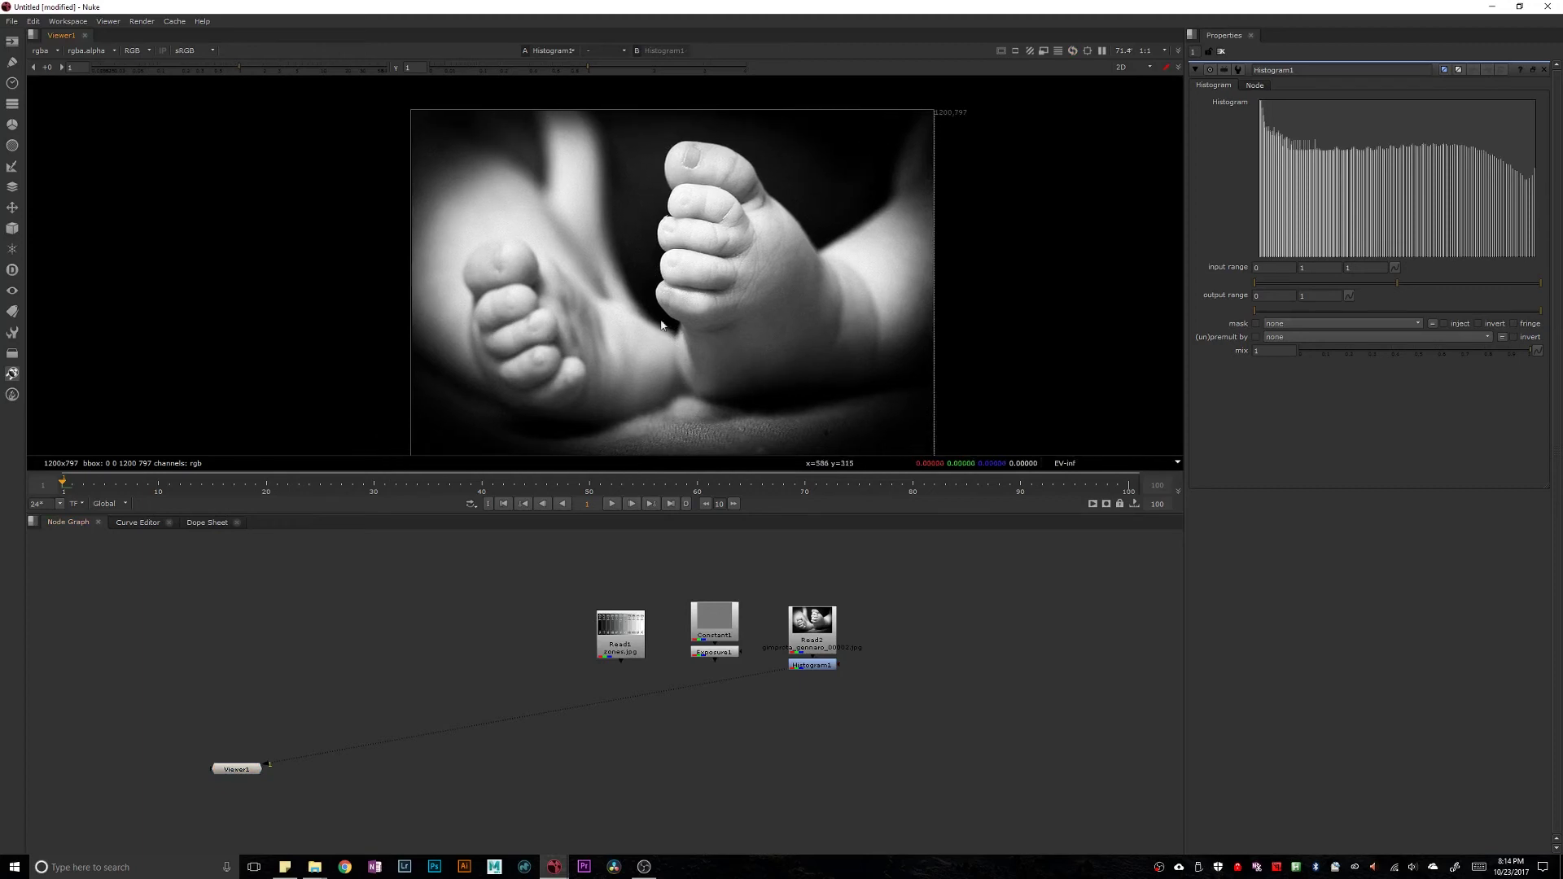
scroll(620, 276, up, 3)
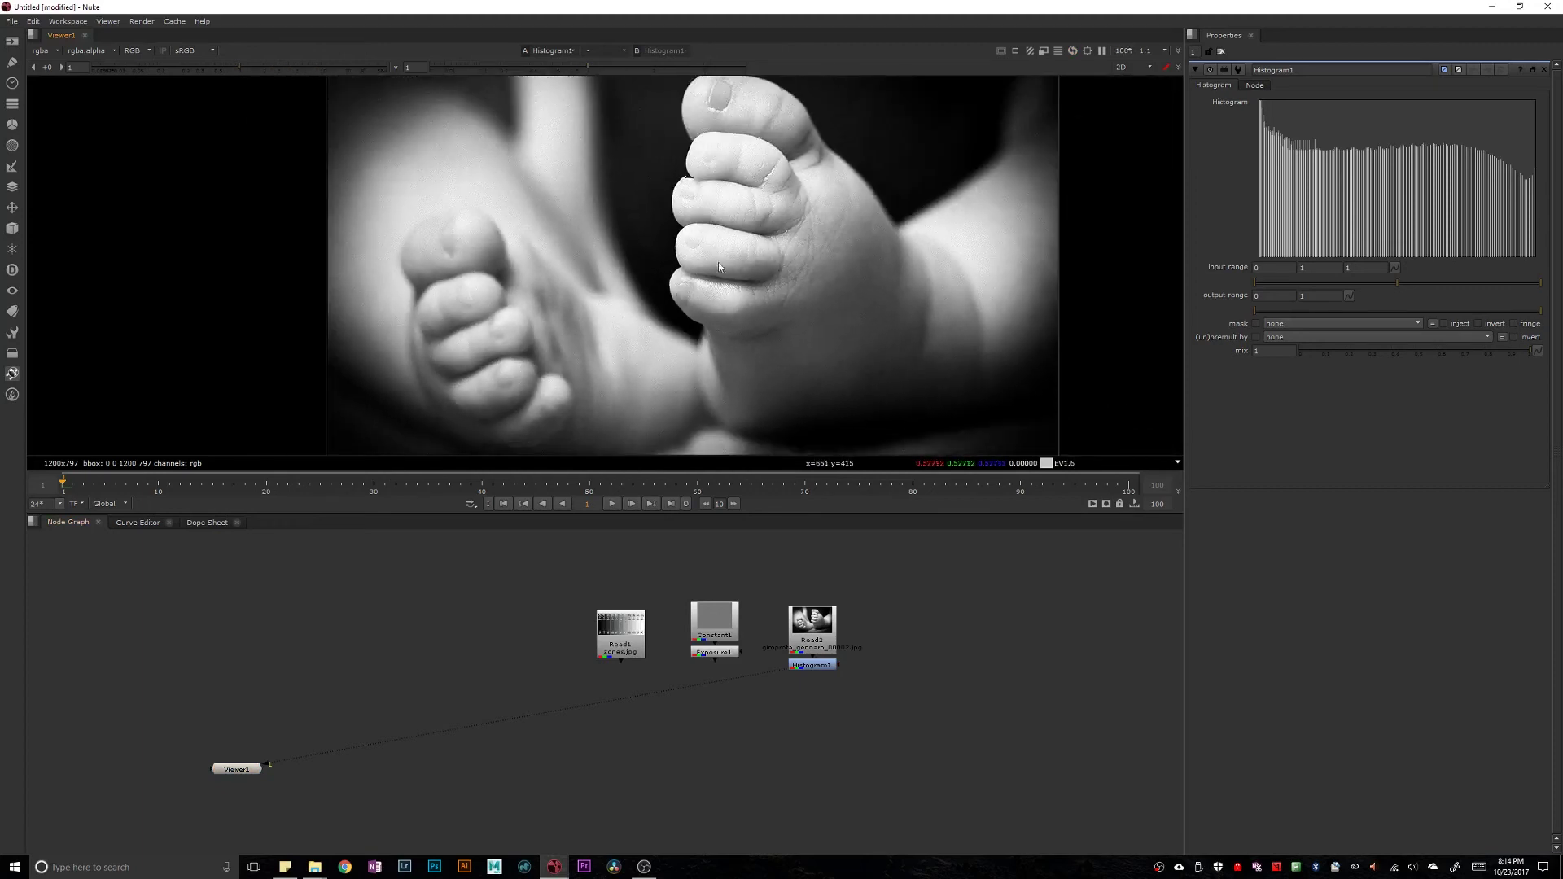
scroll(718, 262, down, 3)
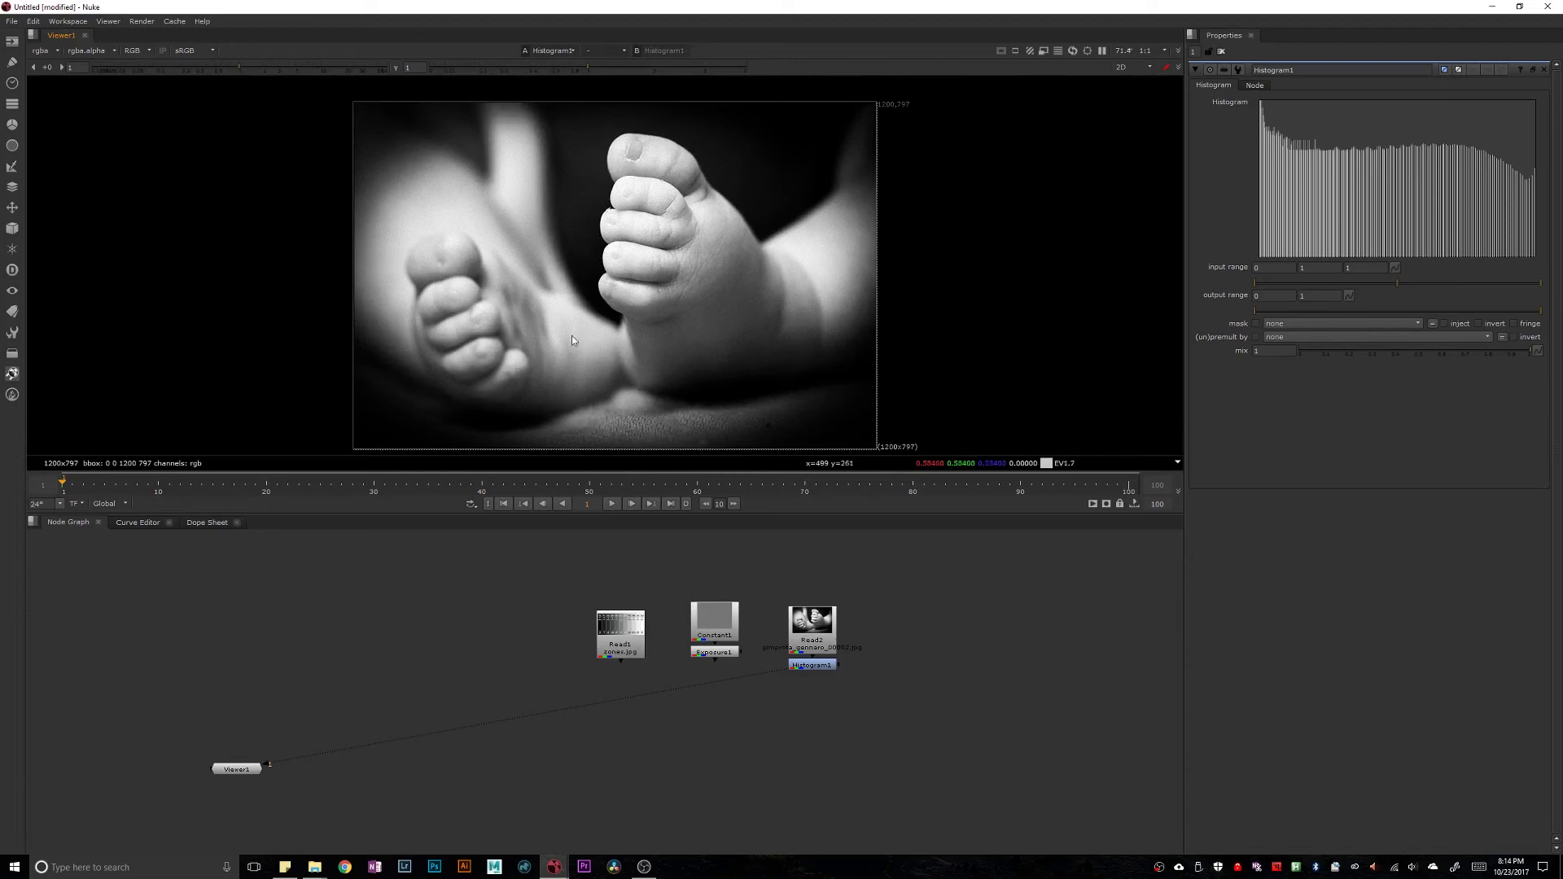
middle_drag(572, 341, 627, 341)
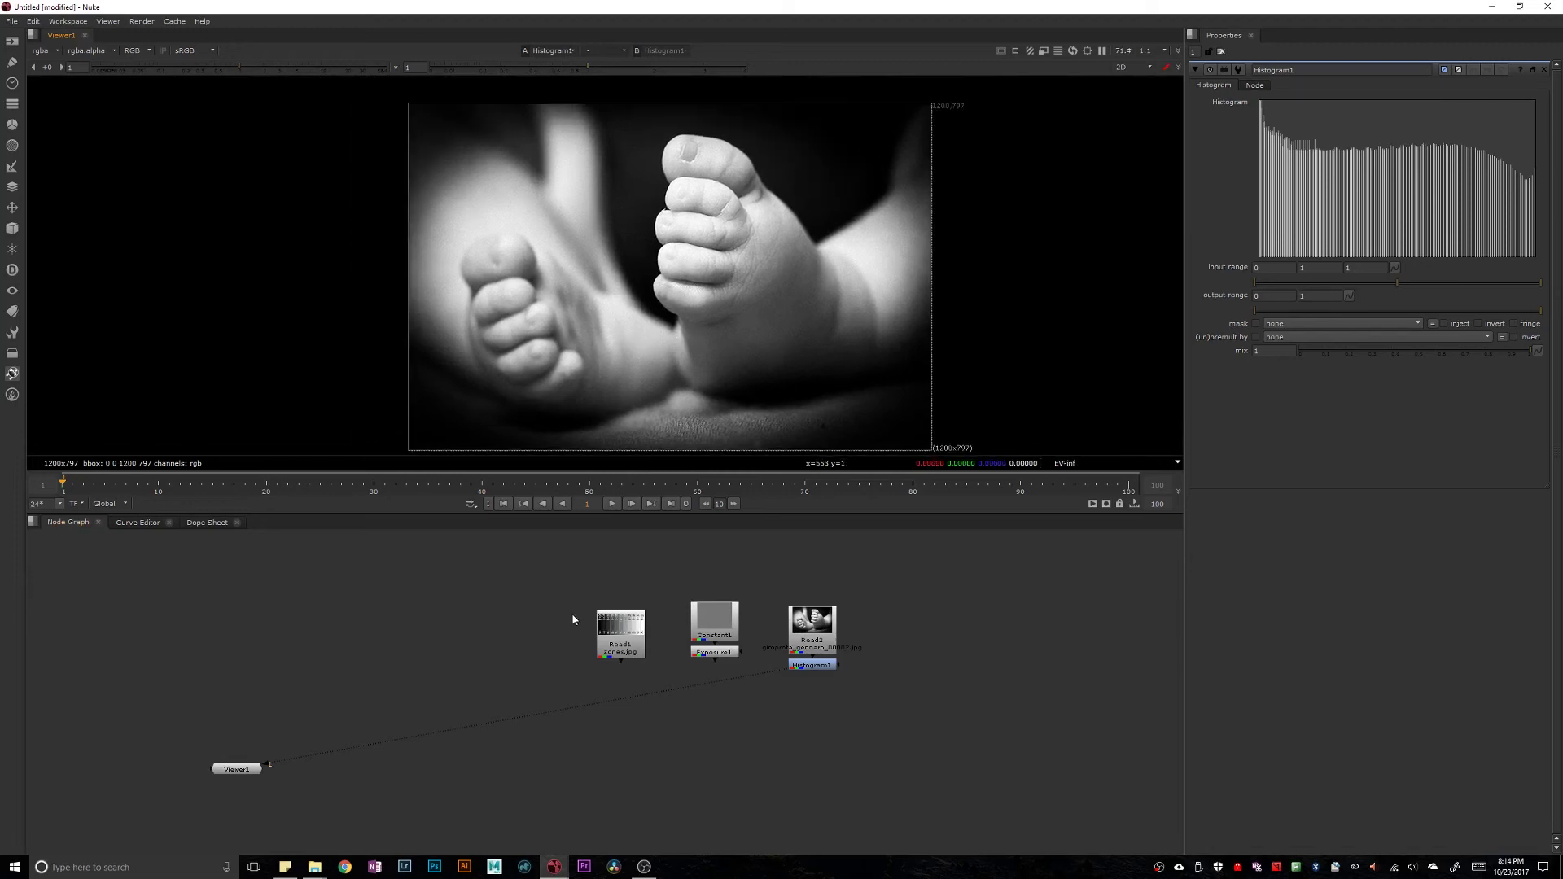
mouse_move(679, 237)
middle_down()
mouse_move(611, 255)
mouse_move(684, 236)
middle_up()
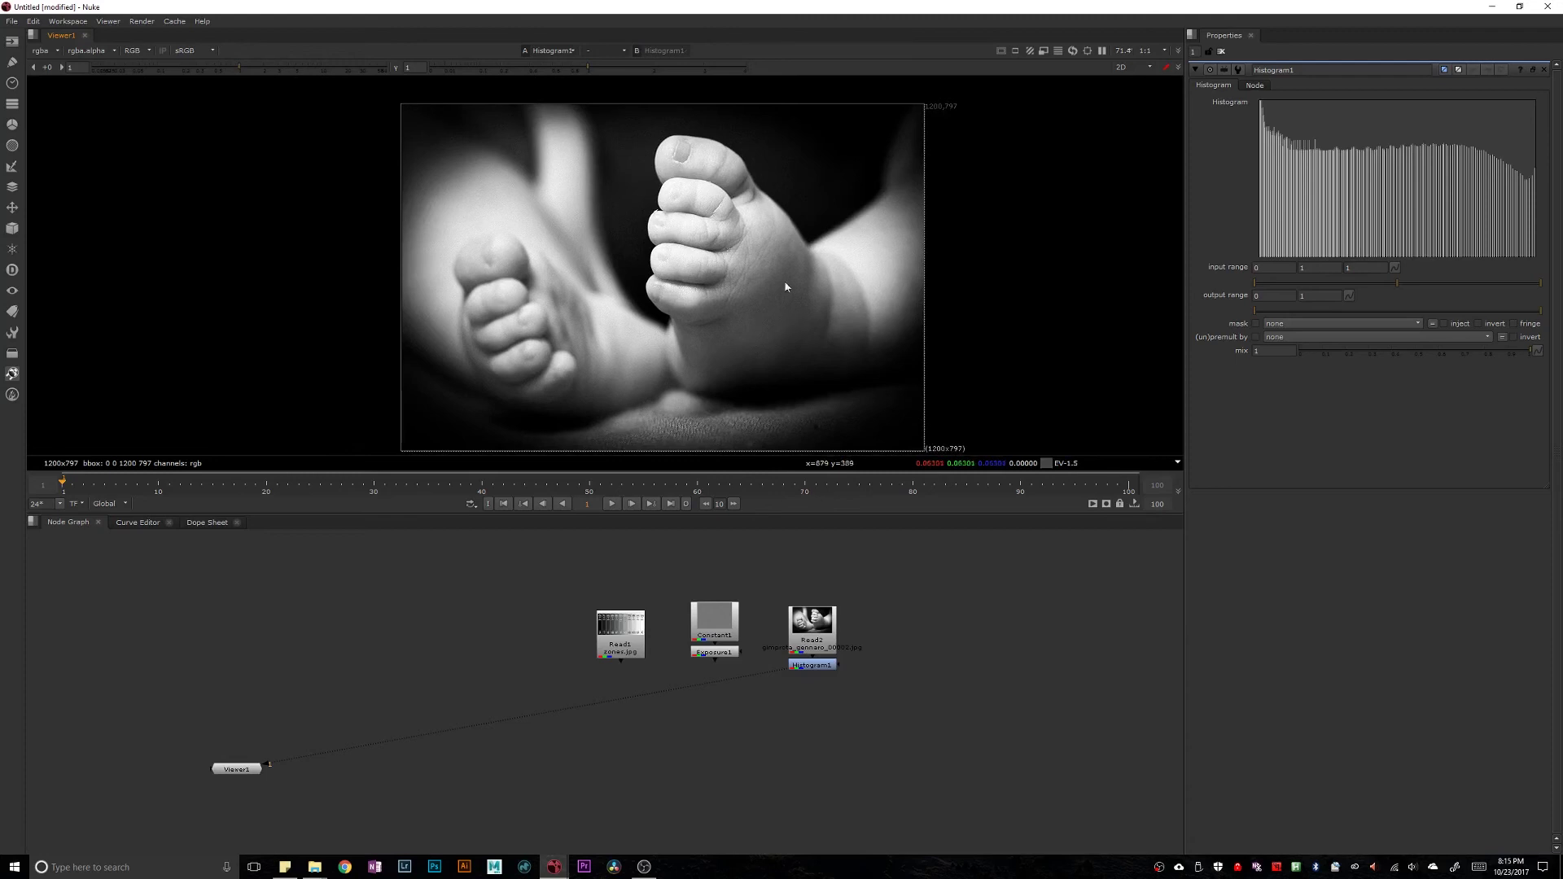